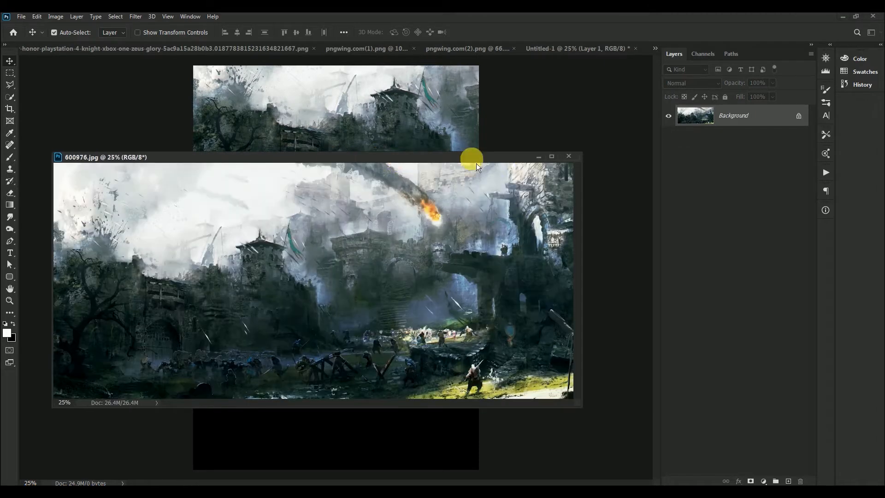
Close 600976.jpg without saving its changes and shift the pasted castle scene down on the Untitled-1 canvas.
click(570, 159)
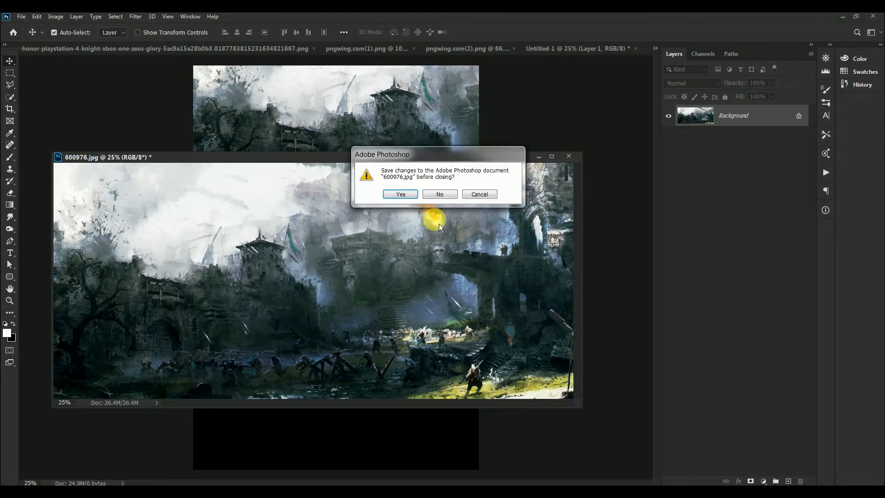
click(440, 195)
drag(371, 150, 371, 257)
Convert the castle scene layer to a smart object, center it over the canvas, and narrow it to about 59% width.
right_click(756, 128)
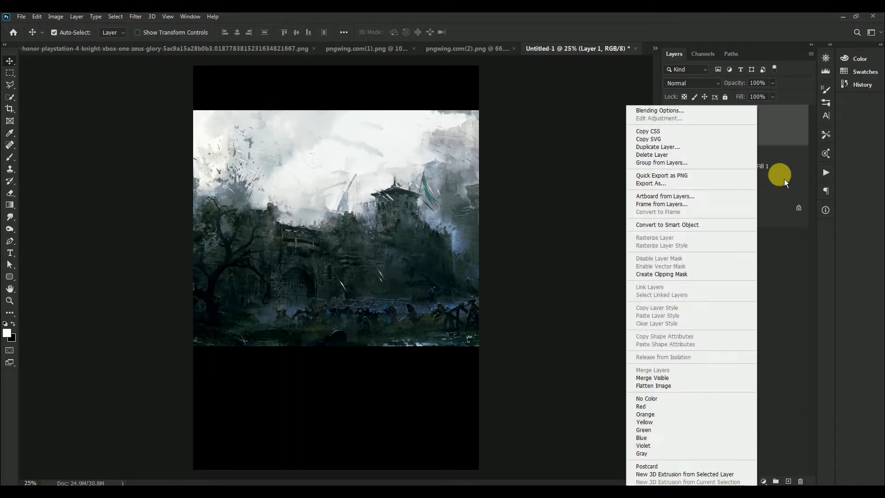
click(727, 226)
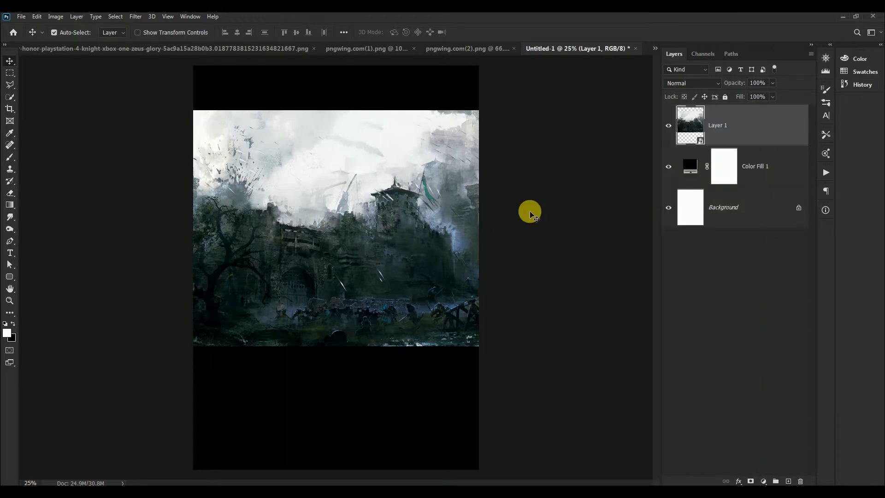
key(ctrl)
key(ctrl+t)
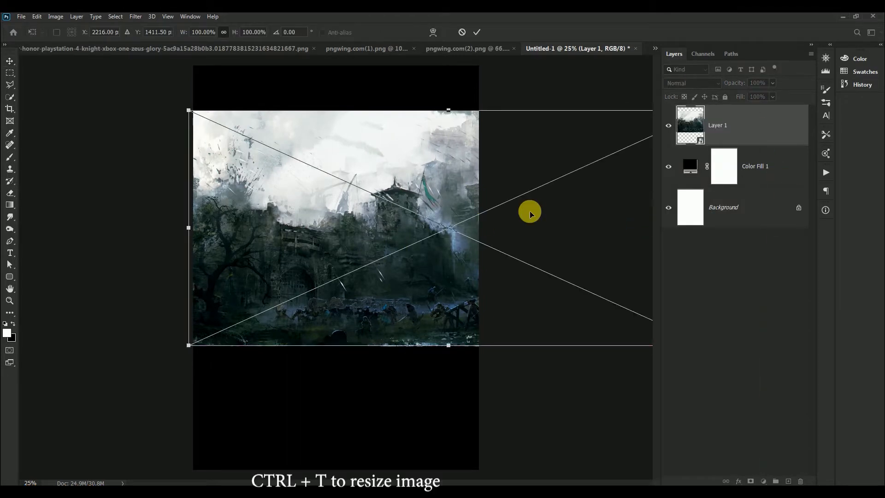
drag(437, 221, 360, 214)
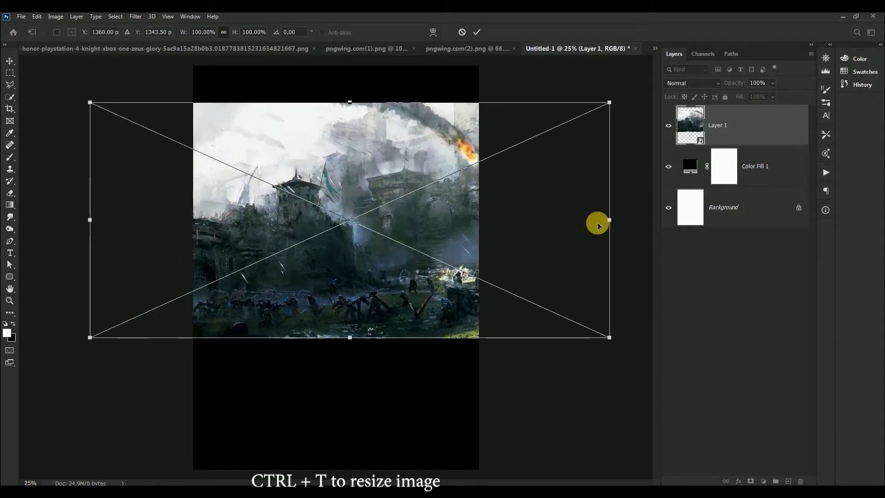
drag(608, 225, 494, 220)
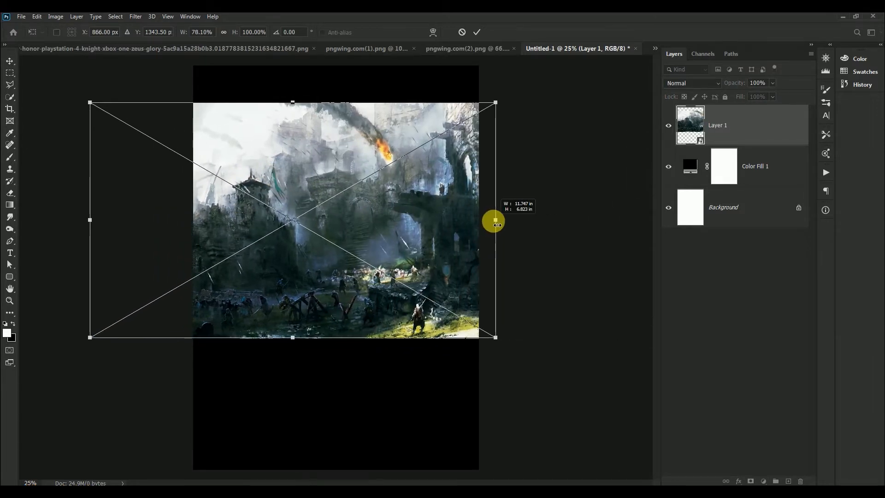
drag(90, 220, 186, 220)
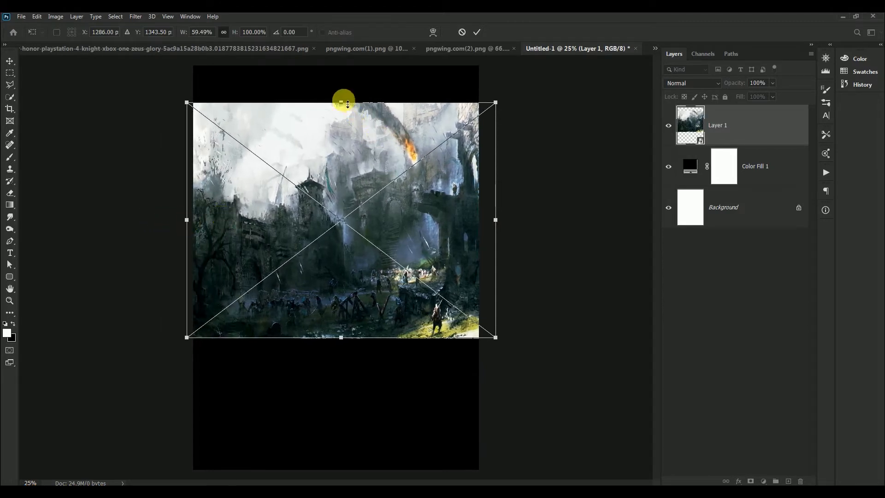
Stretch the castle scene to about 148% height from the canvas top, widen it slightly on both sides, and apply the transform.
drag(342, 102, 347, 59)
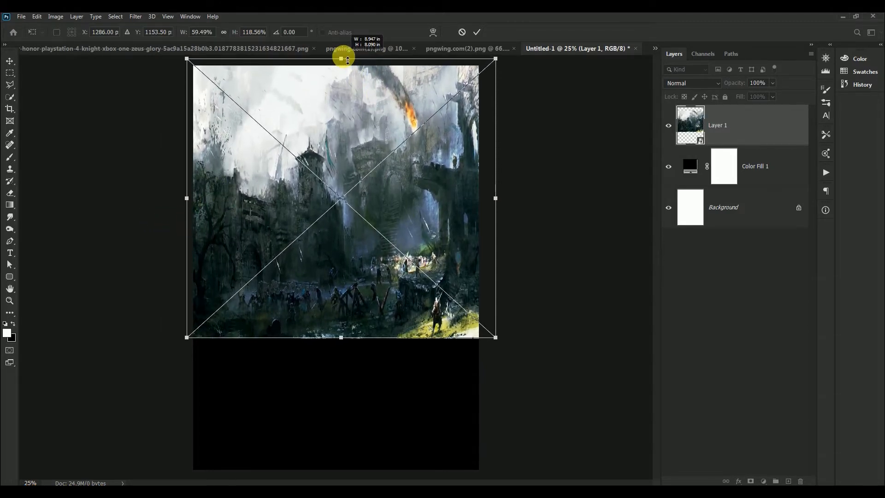
drag(343, 346, 343, 413)
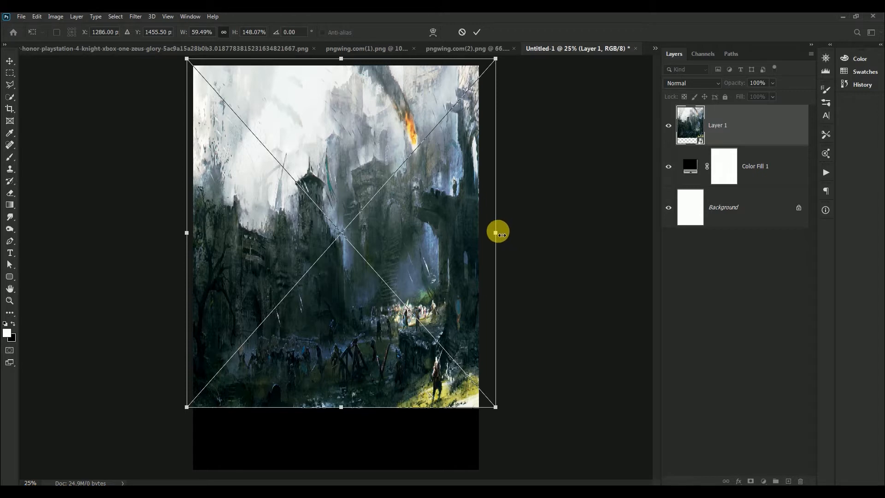
mouse_move(496, 233)
mouse_down()
mouse_move(489, 233)
mouse_move(503, 233)
mouse_up()
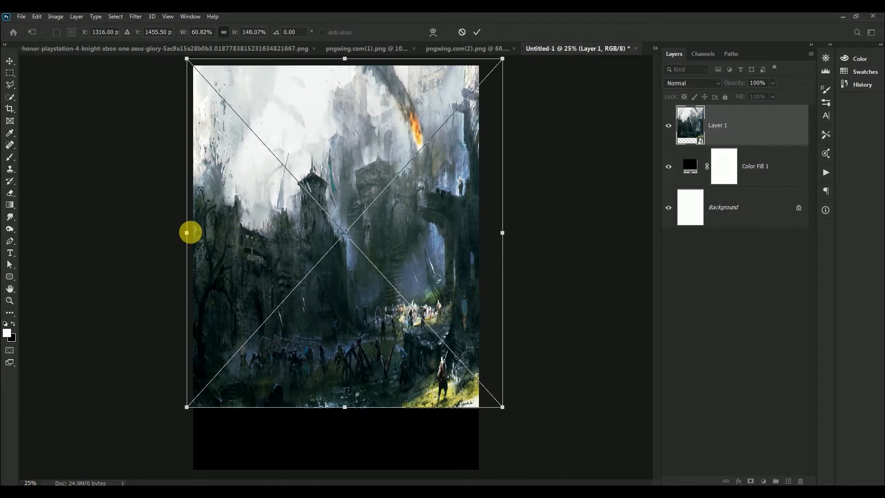
drag(187, 233, 172, 234)
key(Return)
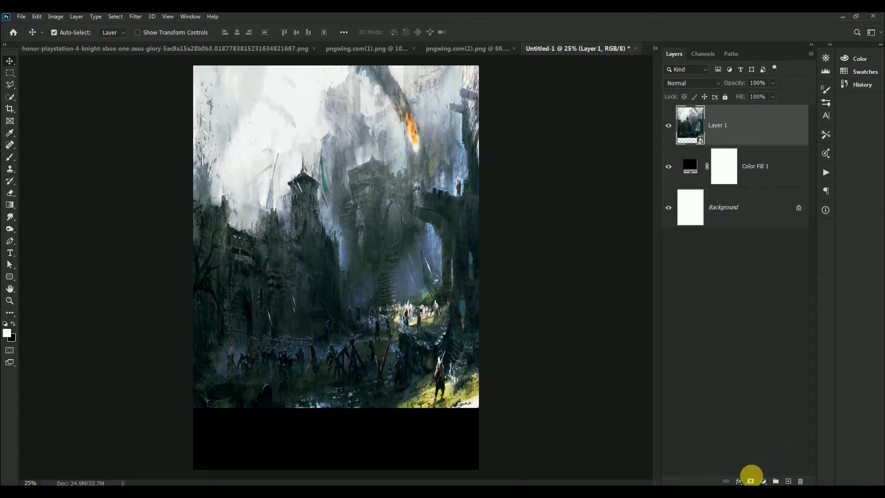
Add a layer mask to Layer 1 and fade all four edges of the scene with black-to-transparent linear gradients.
click(750, 481)
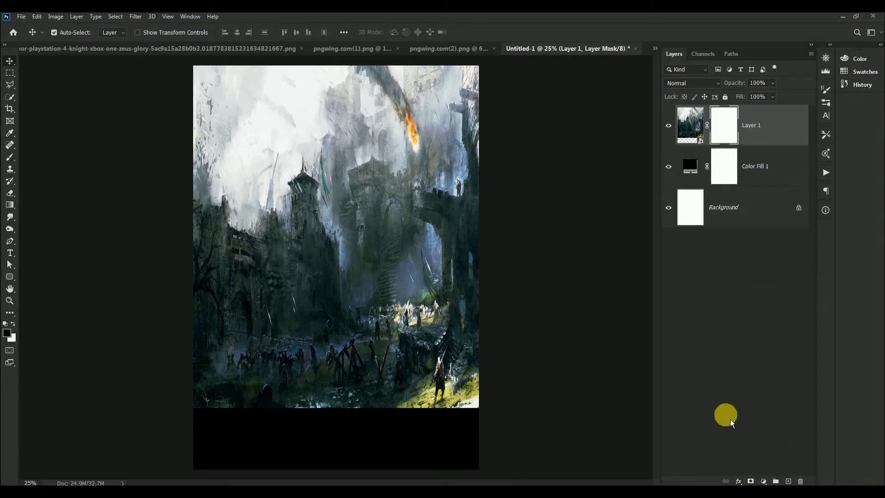
click(16, 208)
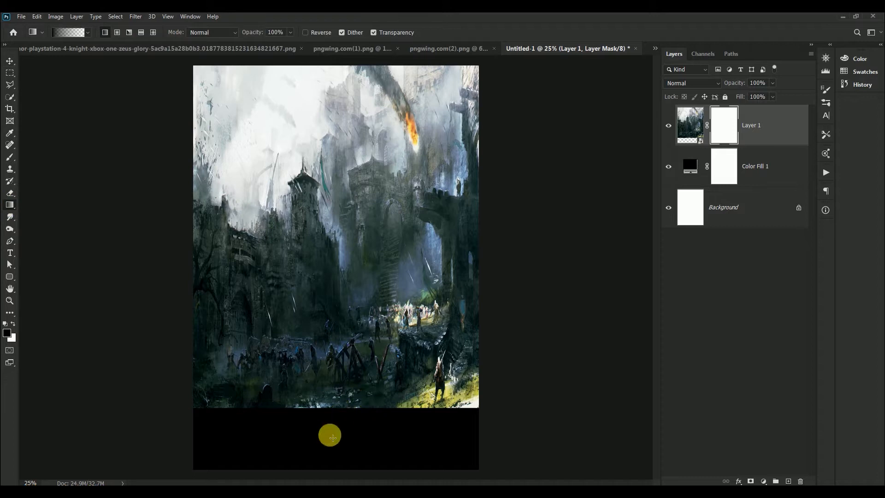
drag(332, 436, 312, 184)
drag(330, 427, 339, 204)
drag(547, 212, 300, 226)
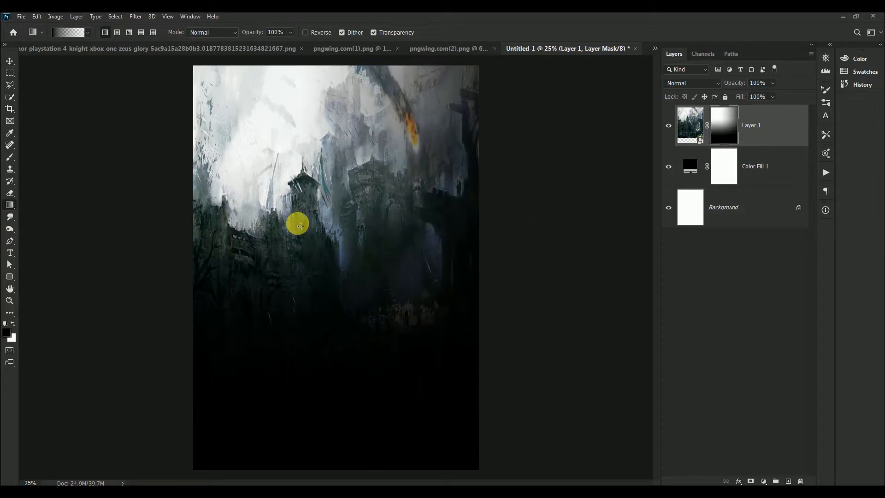
drag(144, 221, 342, 242)
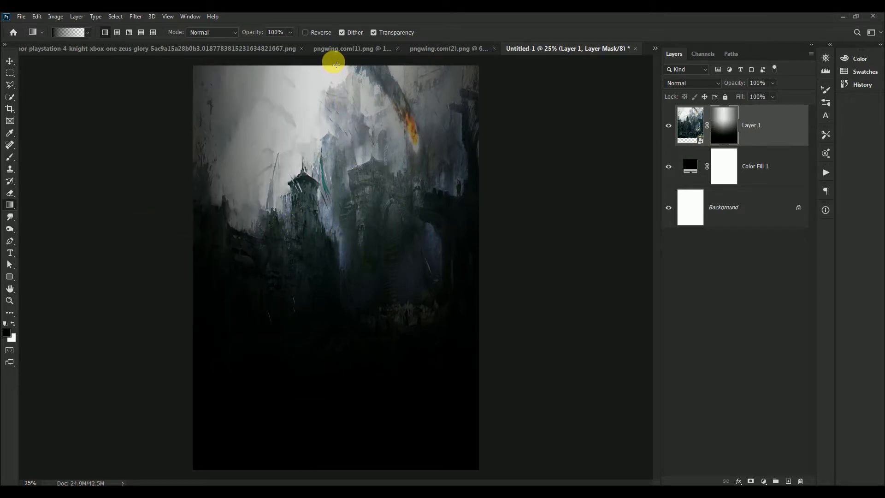
drag(336, 65, 318, 245)
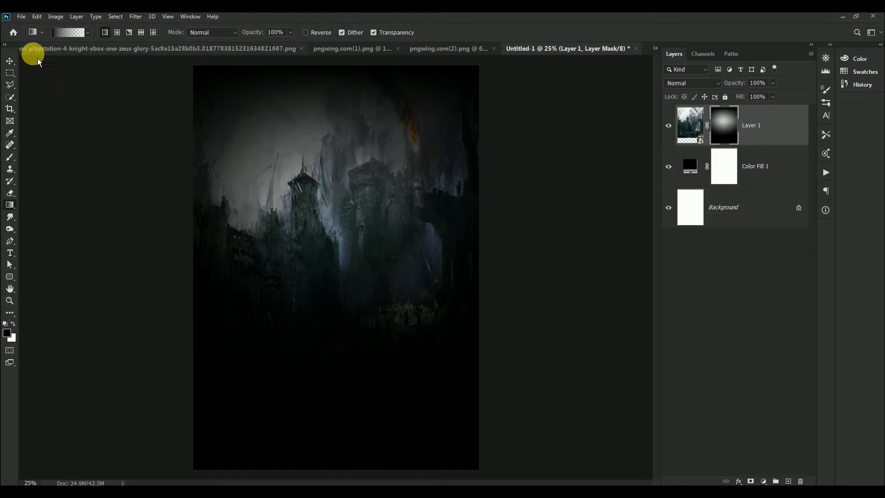
click(9, 61)
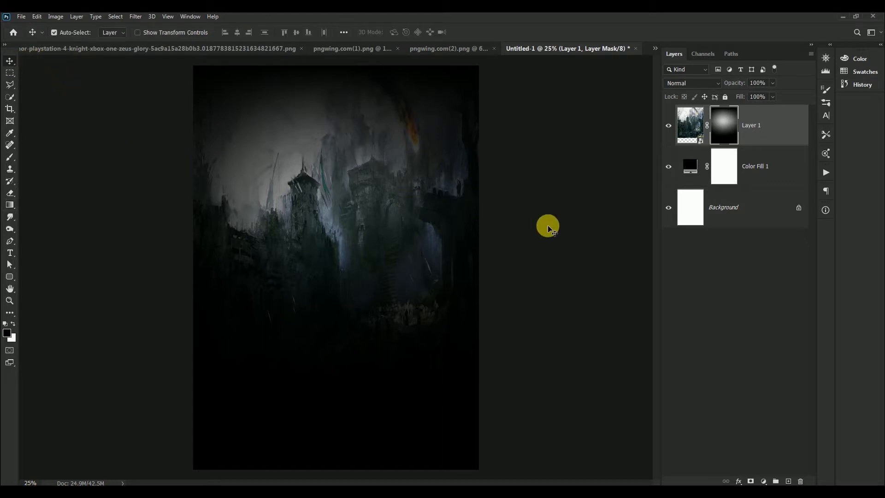
Add a Hue/Saturation adjustment layer above the castle scene with Colorize enabled, keeping its settings clear of the artwork.
click(767, 482)
click(781, 401)
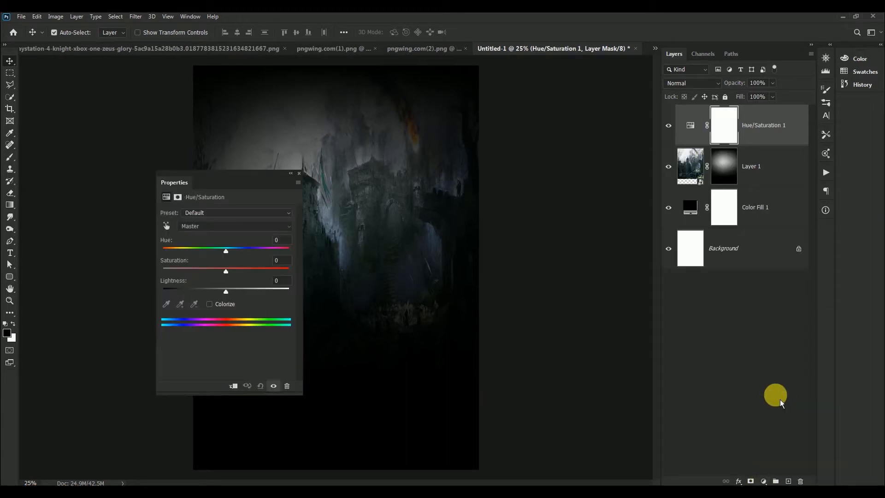
click(209, 304)
drag(258, 183, 280, 186)
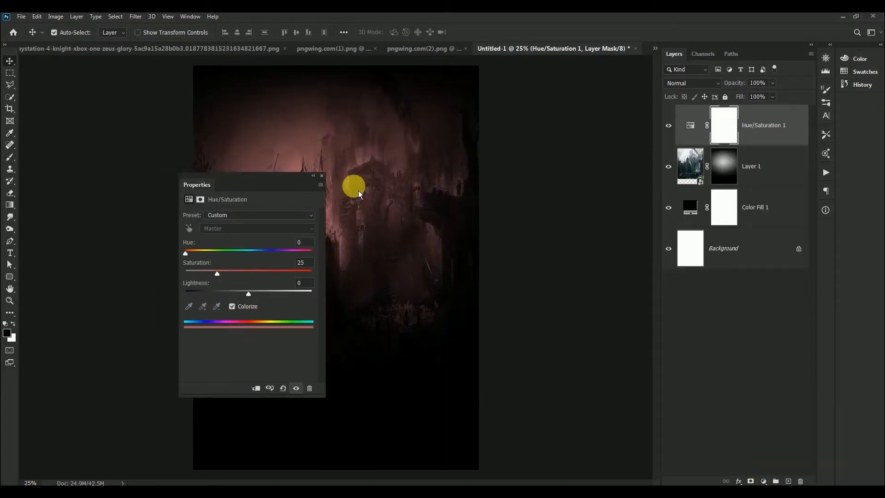
drag(359, 190, 573, 174)
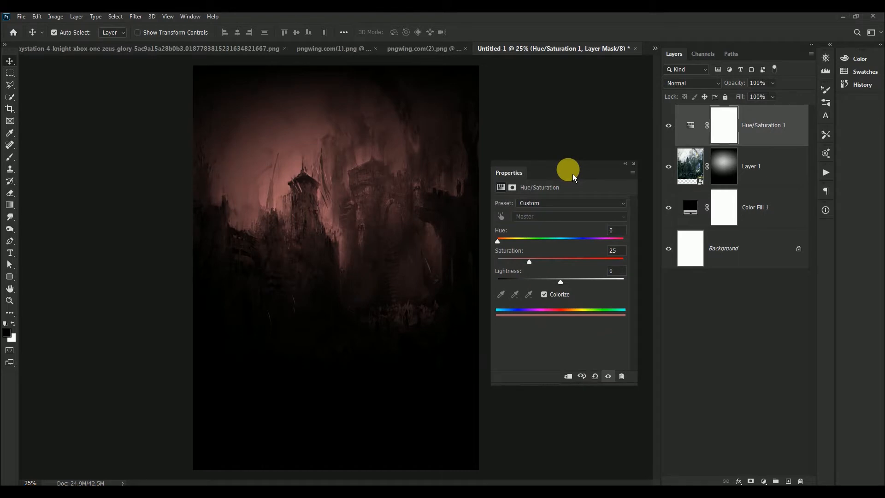
Set the colorize hue to 190 and saturation to 61, and compare the image with and without the adjustment.
click(617, 232)
text(190)
key(Tab)
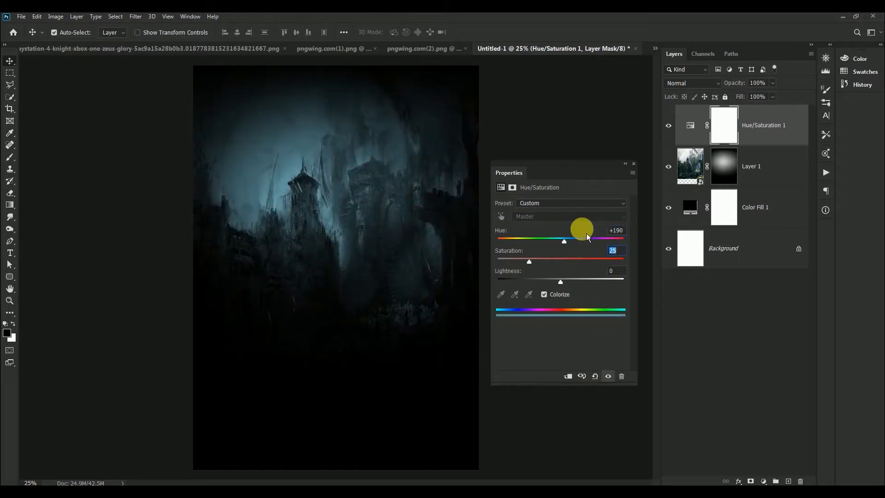
text(61)
click(634, 165)
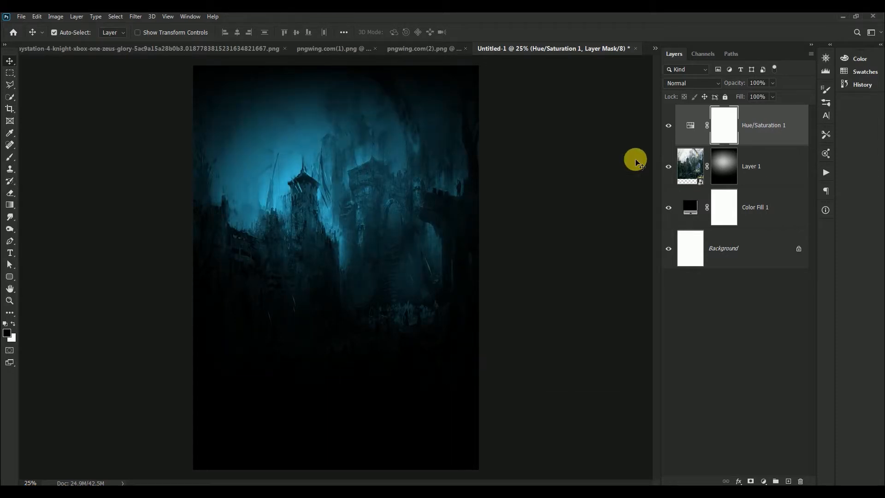
click(669, 125)
click(668, 125)
Copy the fireball image from fire_ball_by_hz_designs_dbkjmyn.jpg into Untitled-1 as a new top layer.
click(660, 54)
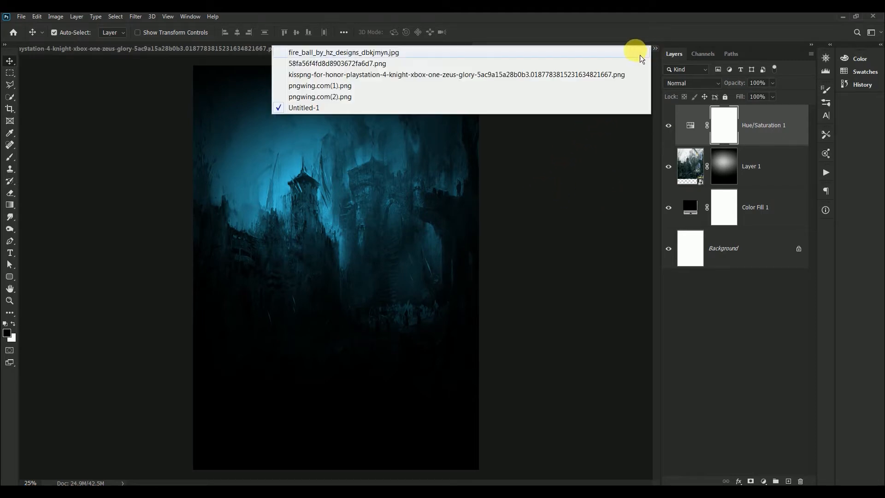
click(600, 54)
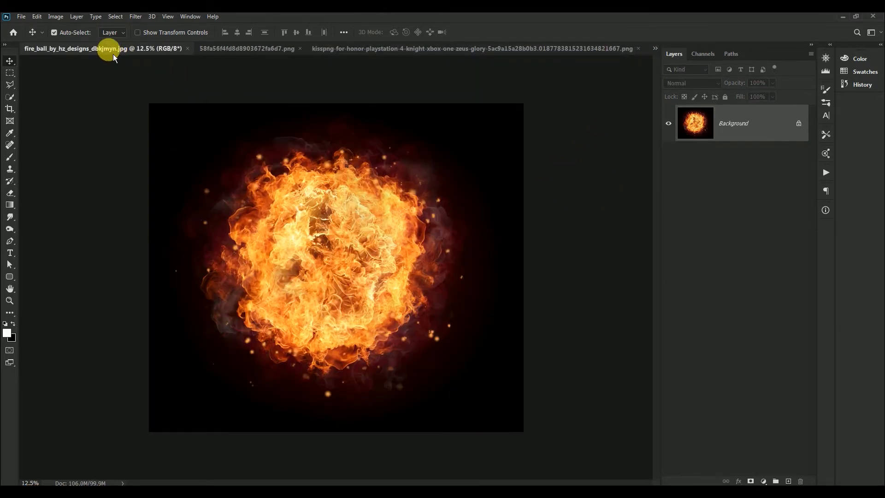
drag(113, 54, 324, 168)
drag(421, 306, 333, 107)
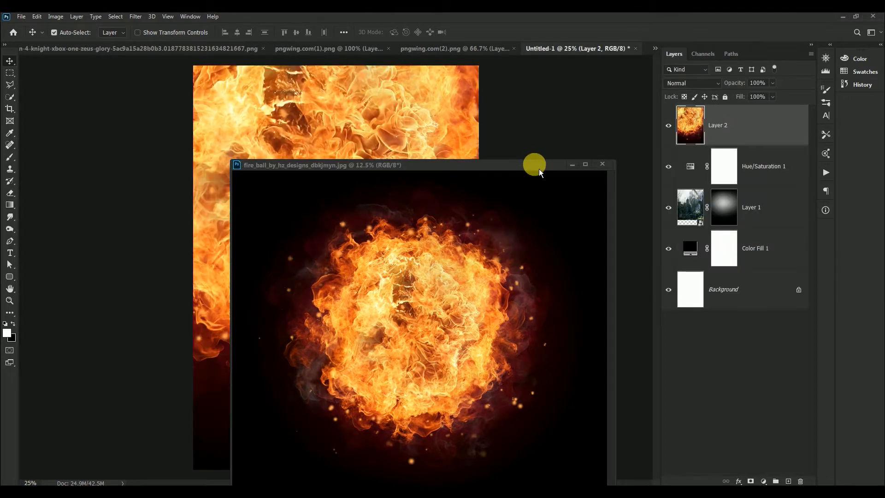
Close the fireball source file without saving and shift the fireball layer down over the canvas.
click(538, 169)
click(516, 147)
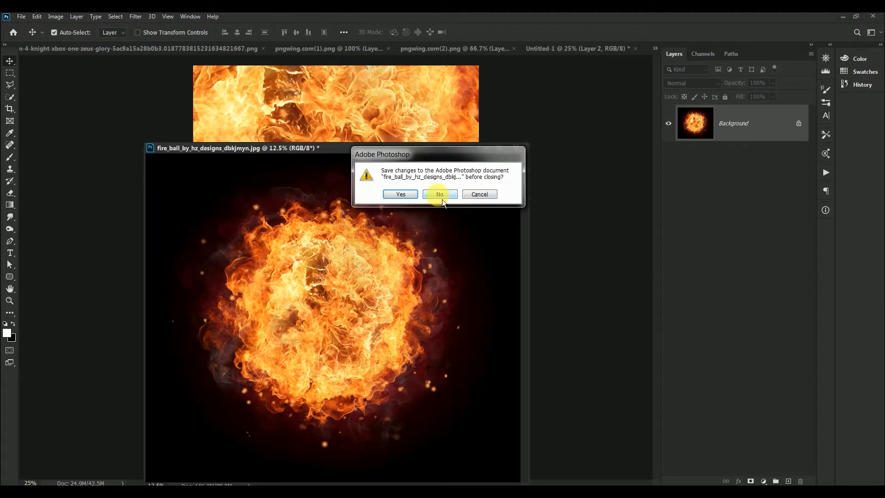
click(440, 194)
drag(366, 148, 395, 274)
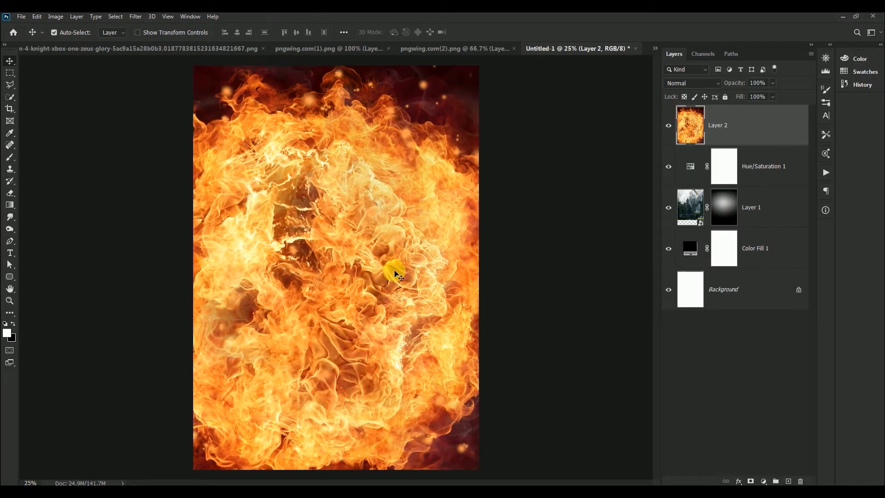
Convert the fireball layer to a smart object and scale it down around its center to about 32%.
right_click(746, 143)
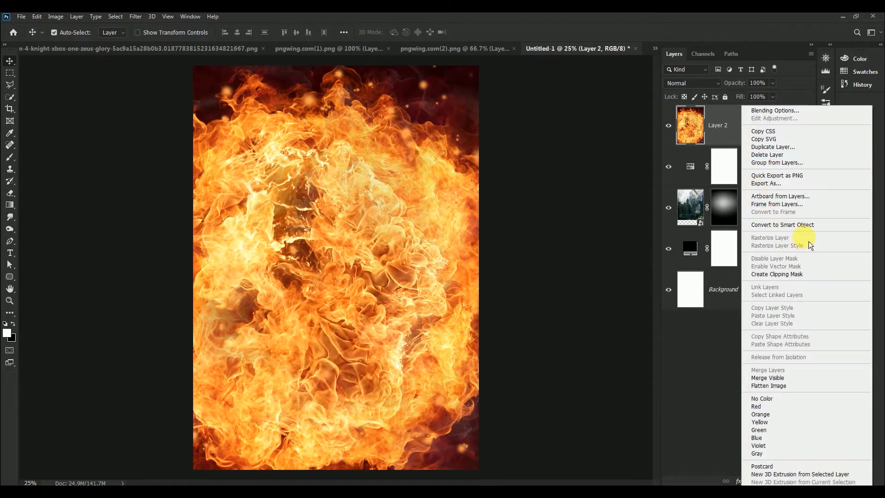
click(814, 226)
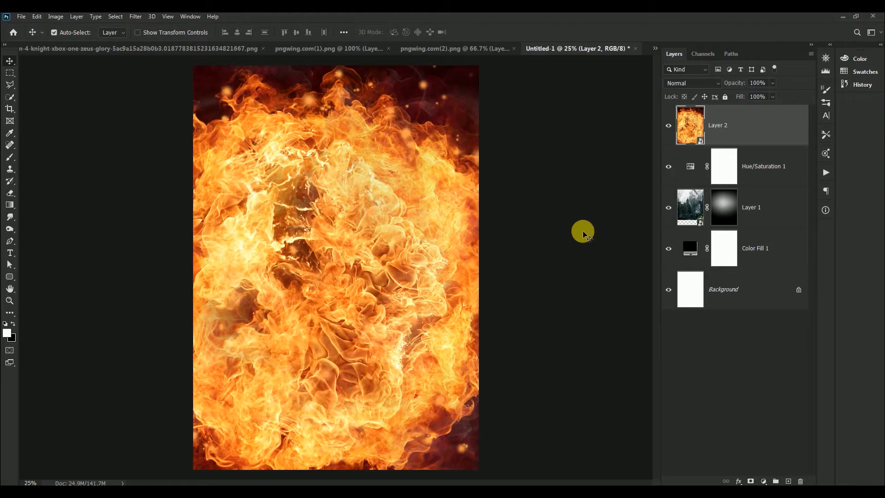
key(ctrl+t)
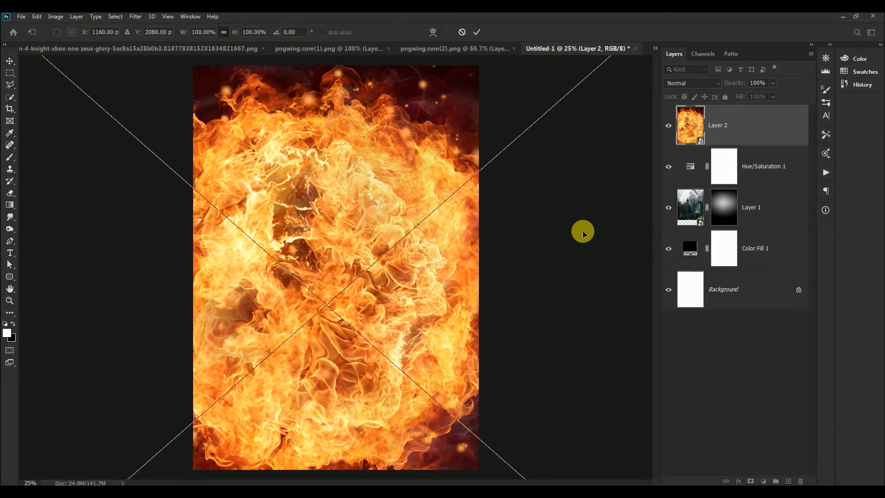
key(ctrl+minus)
key(ctrl+minus)
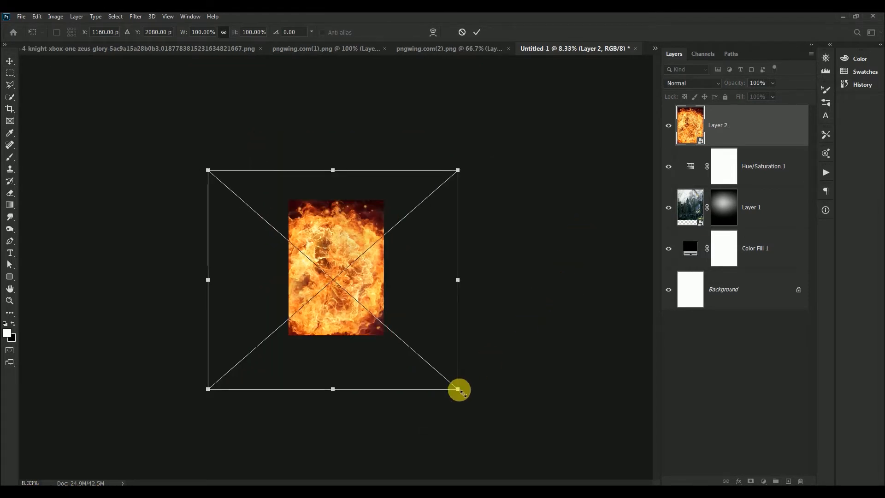
drag(459, 390, 374, 316)
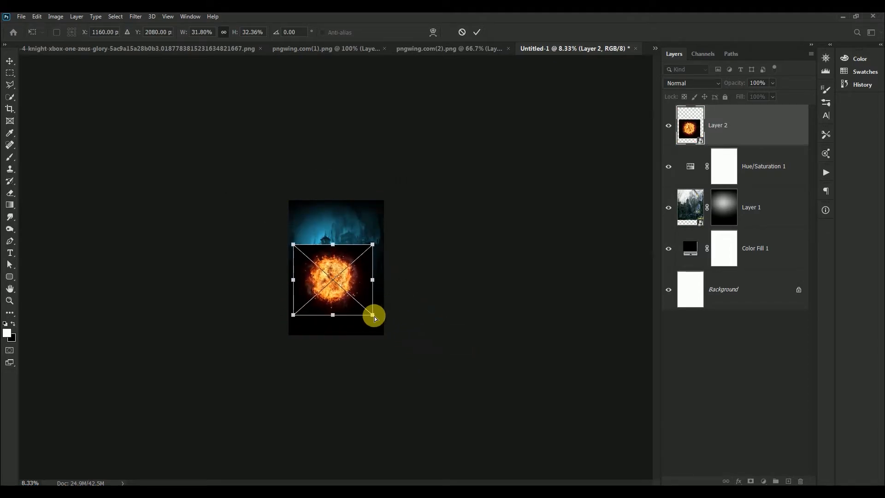
Reposition the scaled fireball near the middle of the canvas, just below the castle towers, and set its blend mode to Screen.
key(ctrl+plus)
key(ctrl+plus)
key(ctrl+plus)
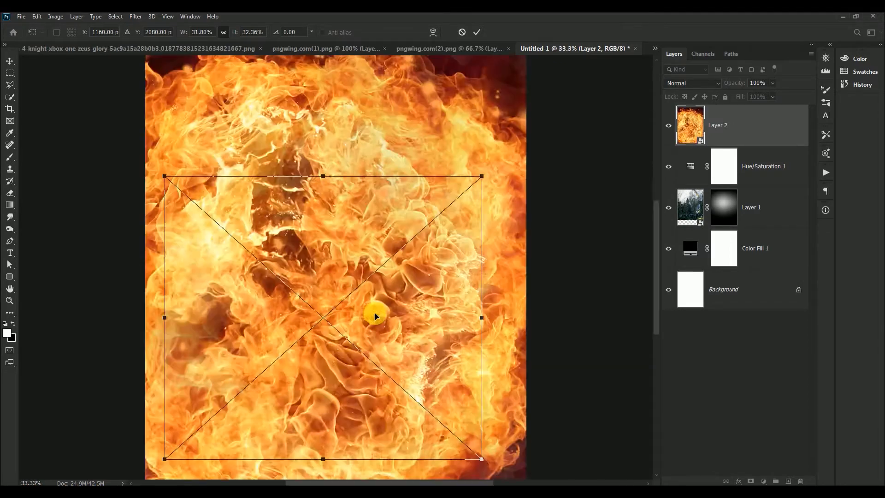
key(ctrl+plus)
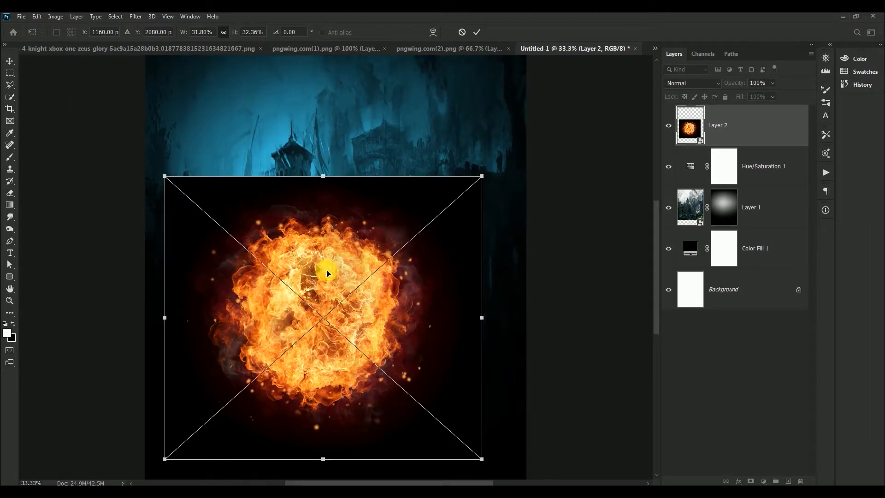
drag(321, 276, 338, 273)
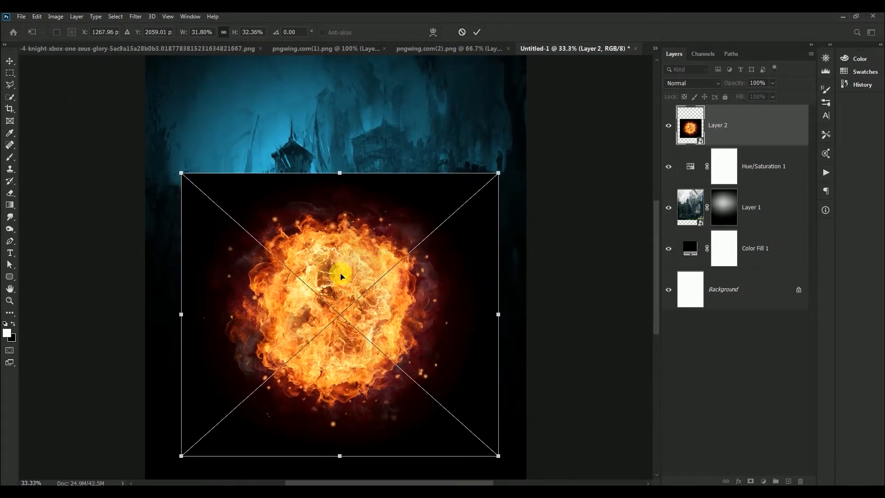
key(Return)
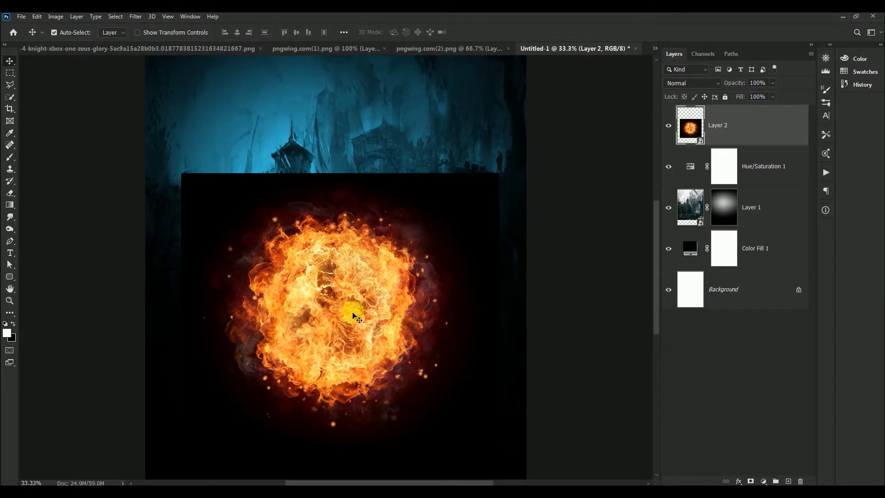
drag(354, 305, 347, 302)
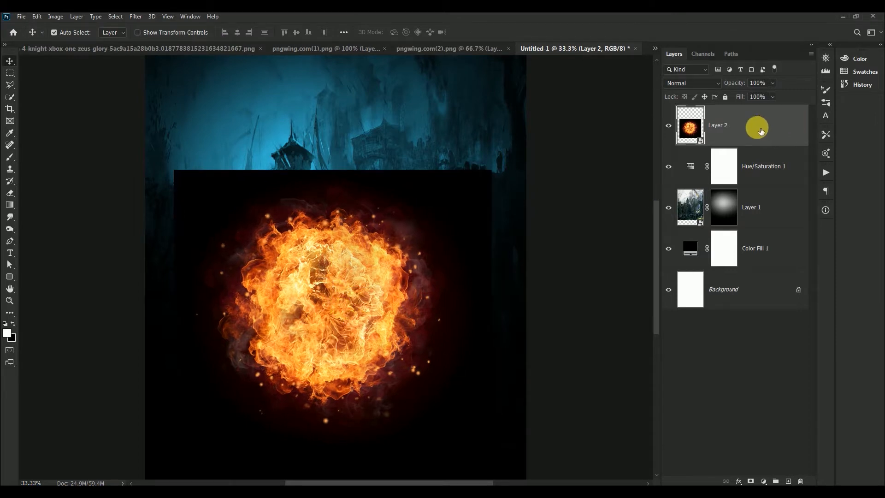
click(694, 83)
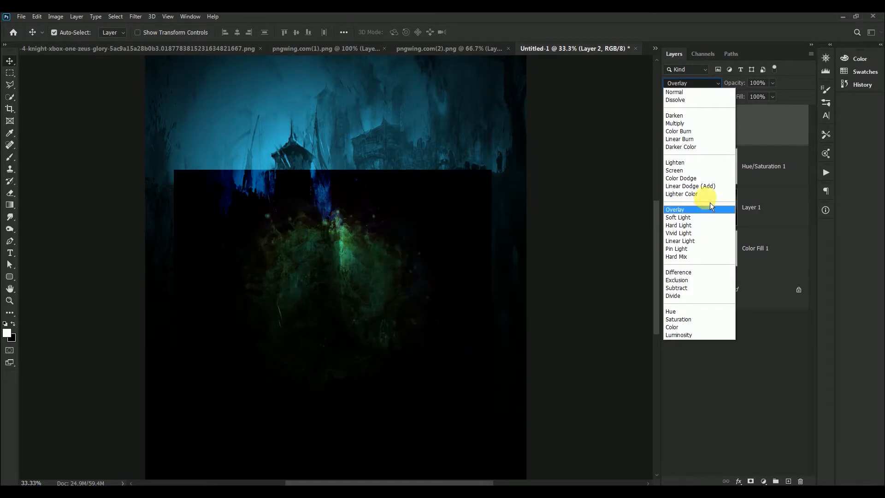
click(710, 175)
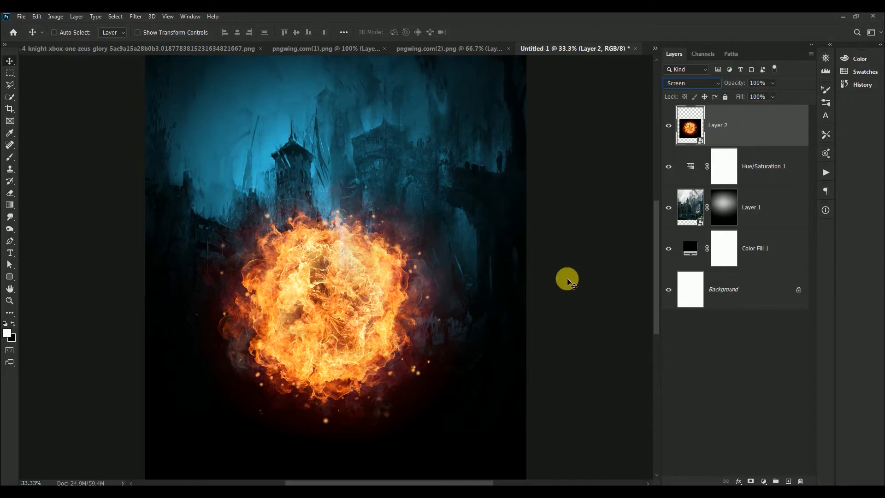
Add a Color Balance adjustment above the fireball layer and clip it to that layer.
click(762, 156)
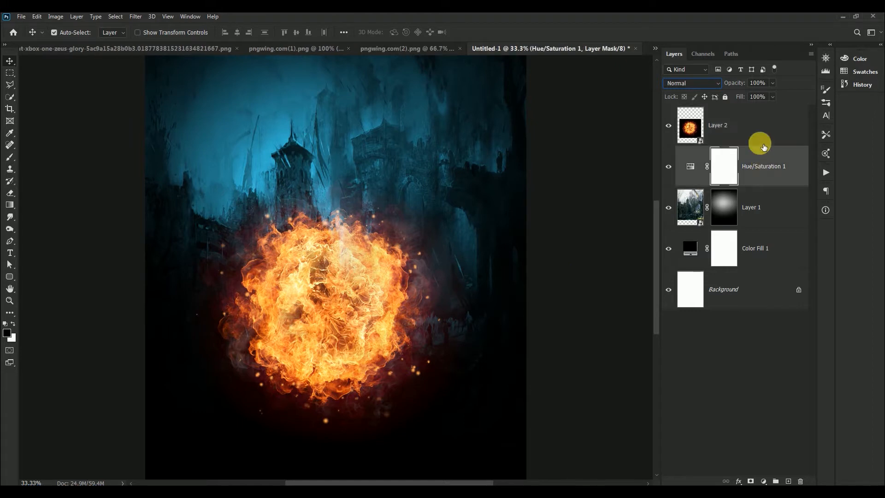
click(759, 132)
click(763, 481)
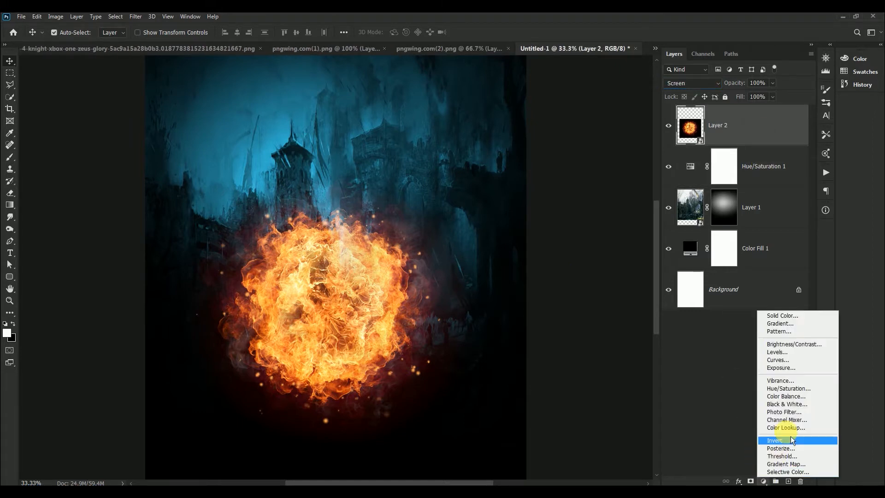
click(807, 400)
click(571, 377)
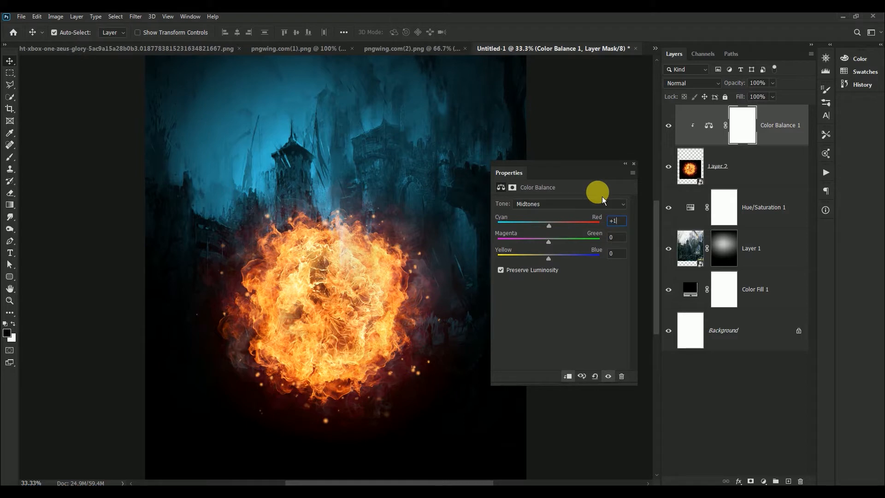
Set the midtones to Cyan-Red +13, Magenta-Green -10 and Yellow-Blue -10, and compare the fireball with and without the adjustment.
text(13)
key(Tab)
text(-10)
key(Tab)
text(-10)
click(633, 164)
click(668, 128)
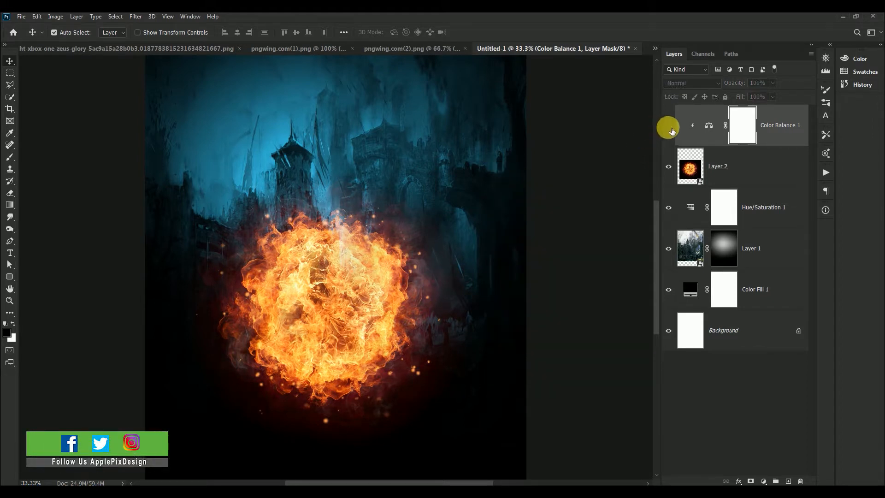
click(668, 128)
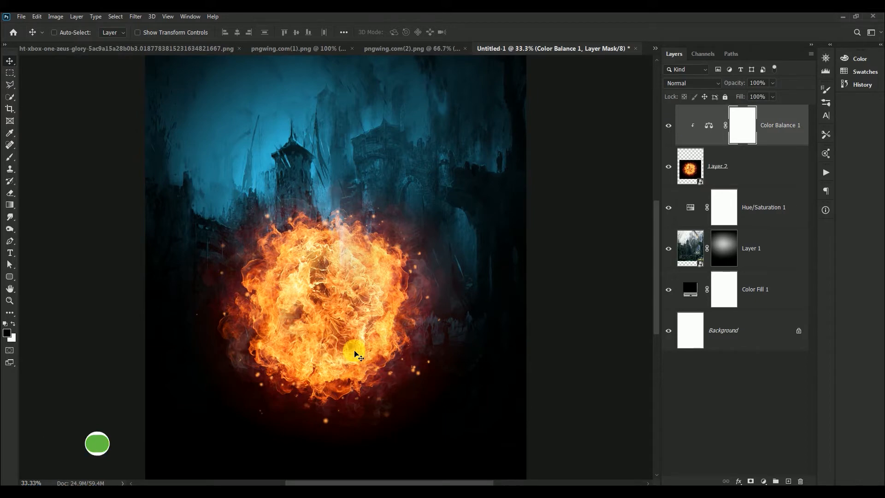
Move the fireball into the lower half of the canvas and enlarge it to about 40% width and 39% height.
key(ctrl+0)
drag(352, 308, 358, 355)
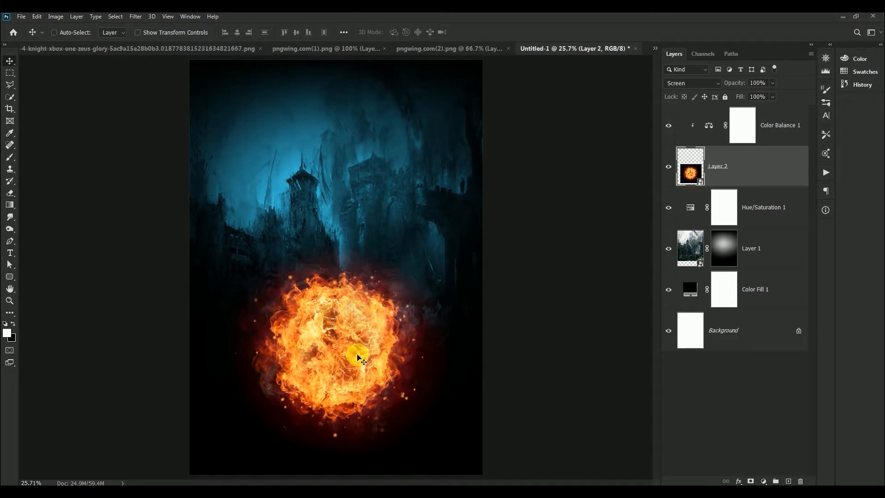
key(ctrl+t)
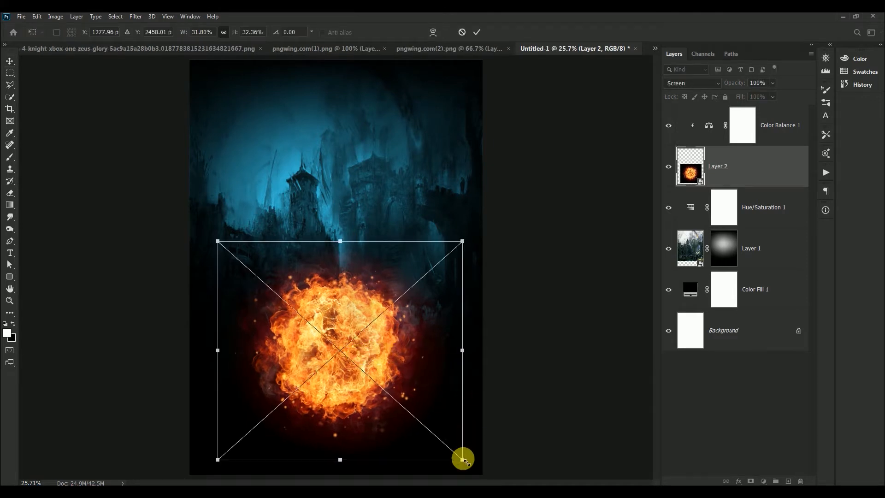
drag(463, 459, 498, 483)
key(Return)
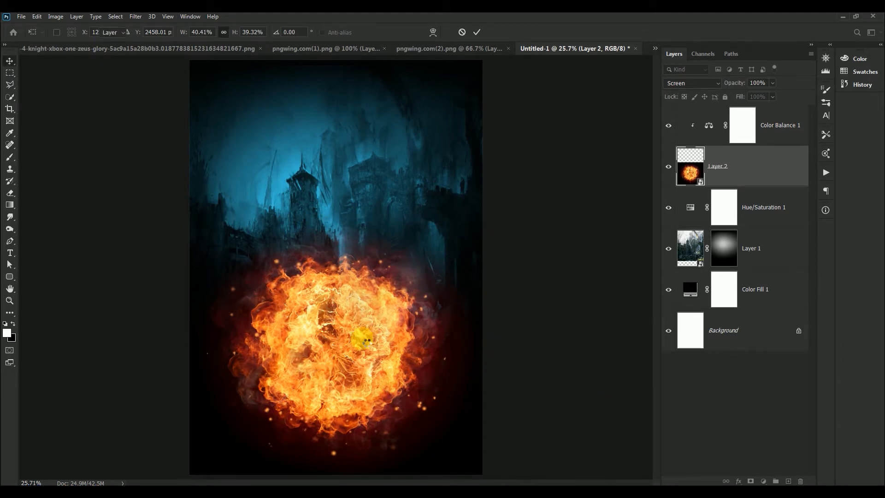
drag(356, 351, 349, 342)
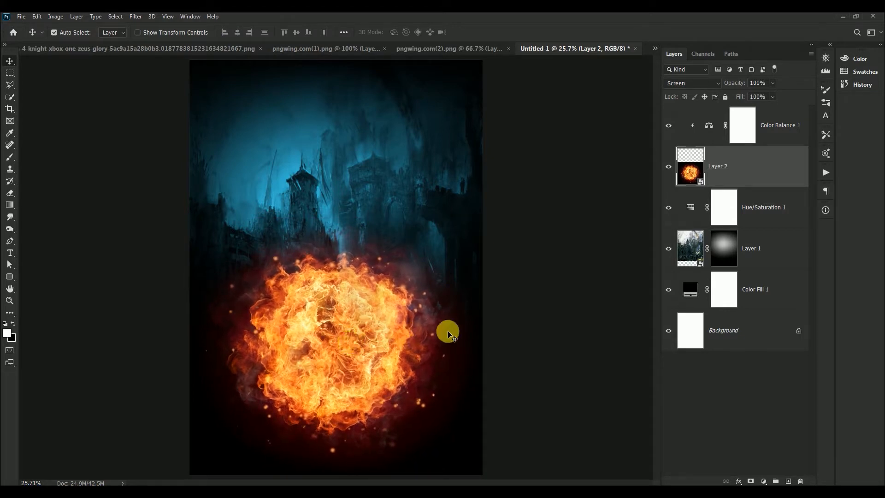
Copy the axe-wielding warrior from 58fa56f4fd8d8903672fa6d7.png into Untitled-1 and close the source image.
click(656, 49)
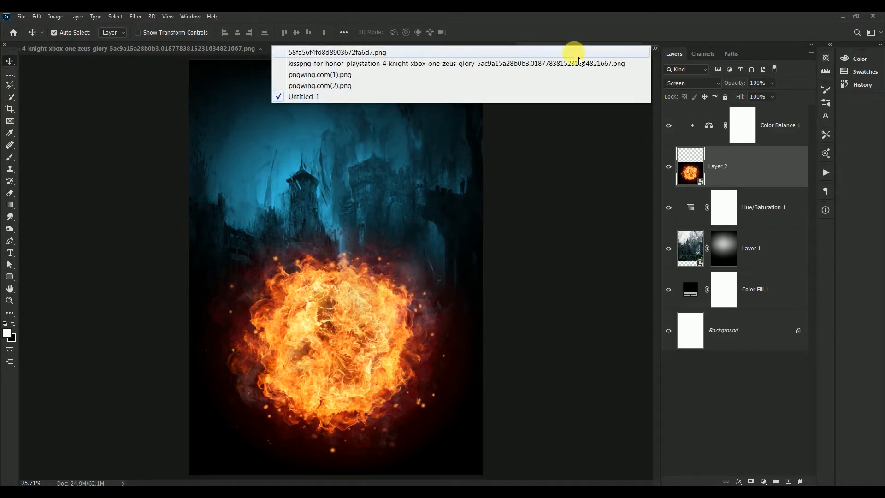
click(579, 57)
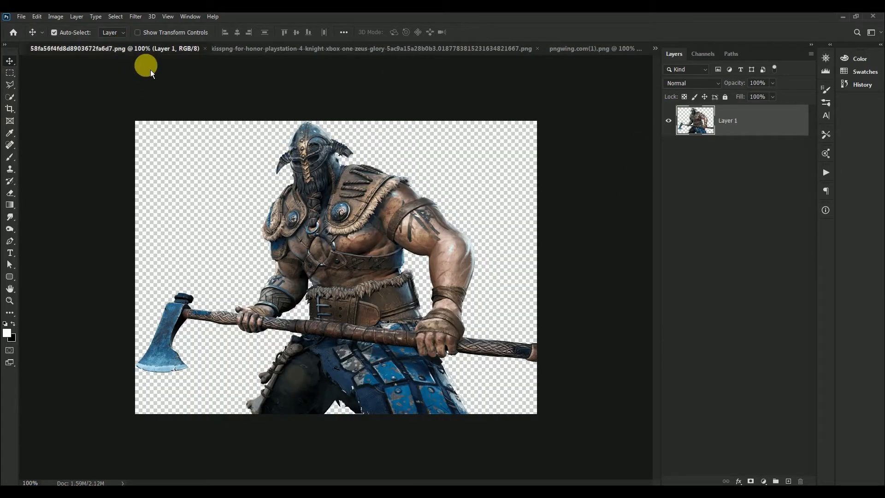
drag(150, 48, 390, 203)
drag(435, 310, 333, 116)
drag(593, 181, 566, 177)
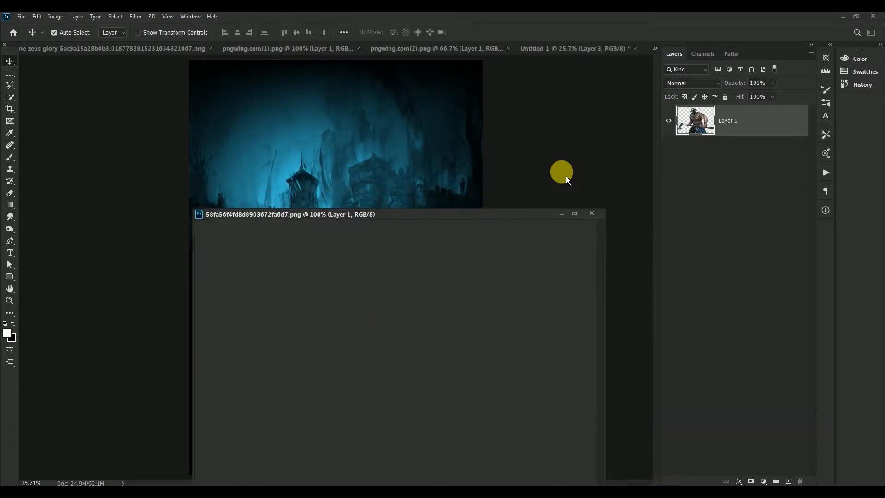
drag(484, 247, 338, 109)
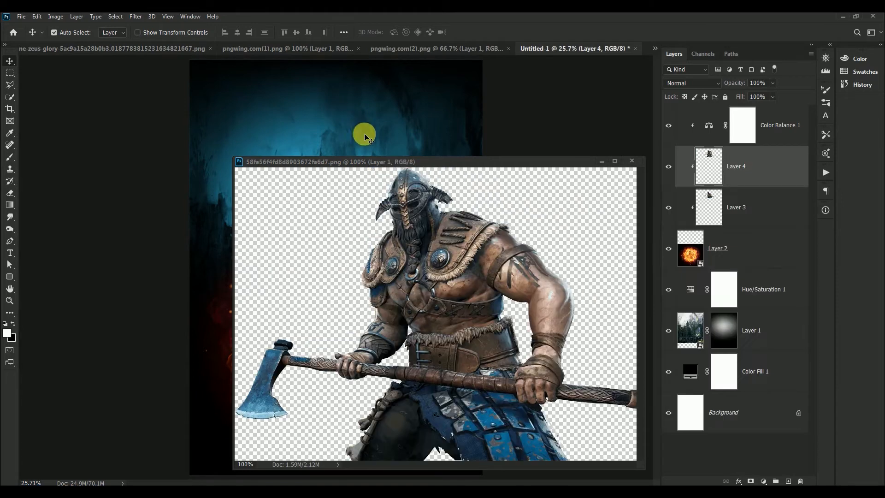
drag(513, 164, 431, 195)
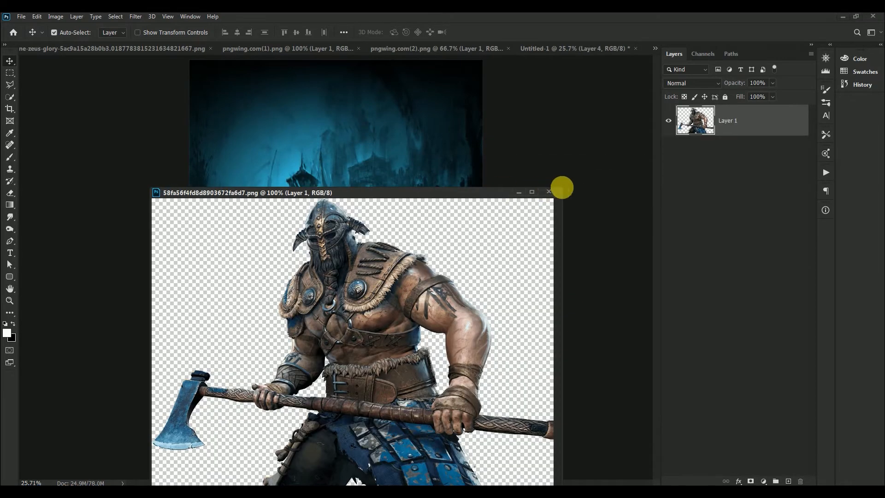
click(550, 192)
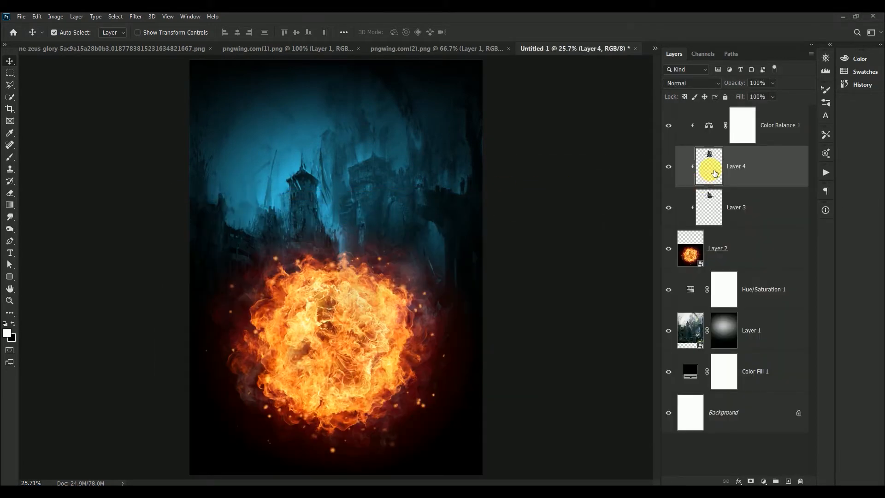
Move the warrior layer above Color Balance 1, delete its duplicate Layer 3, and release Layer 4 from the clipping mask.
drag(714, 173, 706, 124)
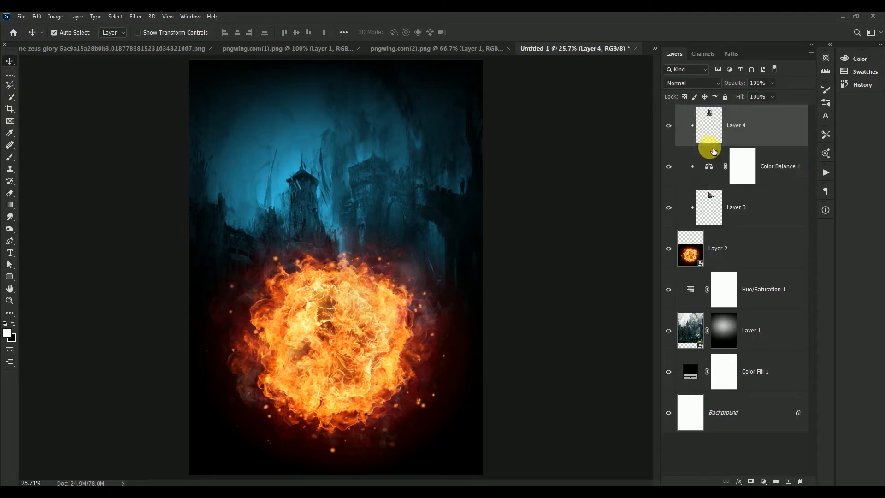
drag(709, 207, 713, 124)
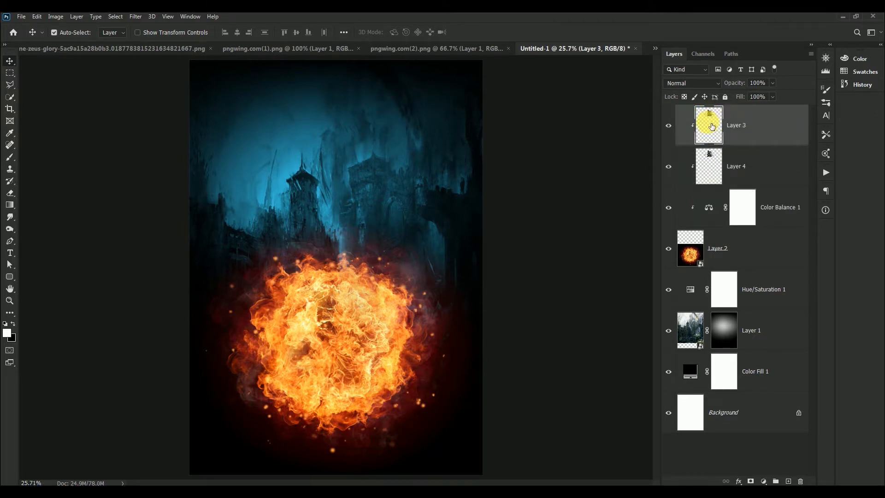
key(Delete)
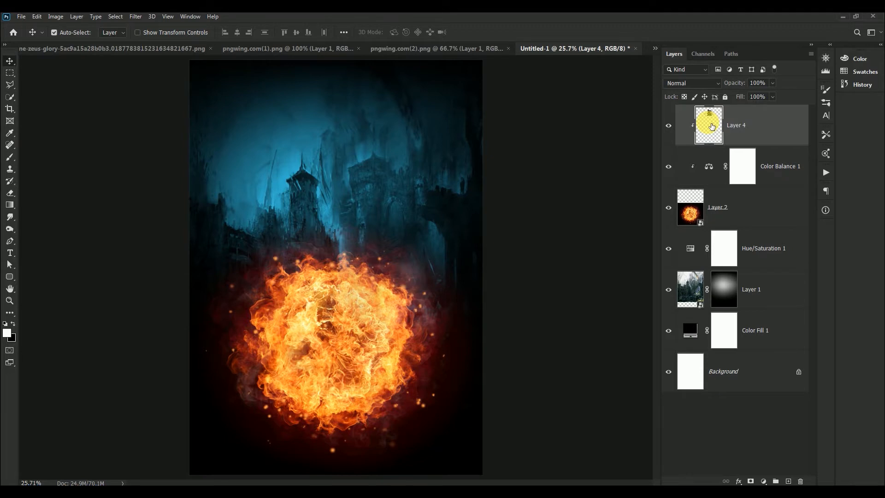
alt+click(695, 148)
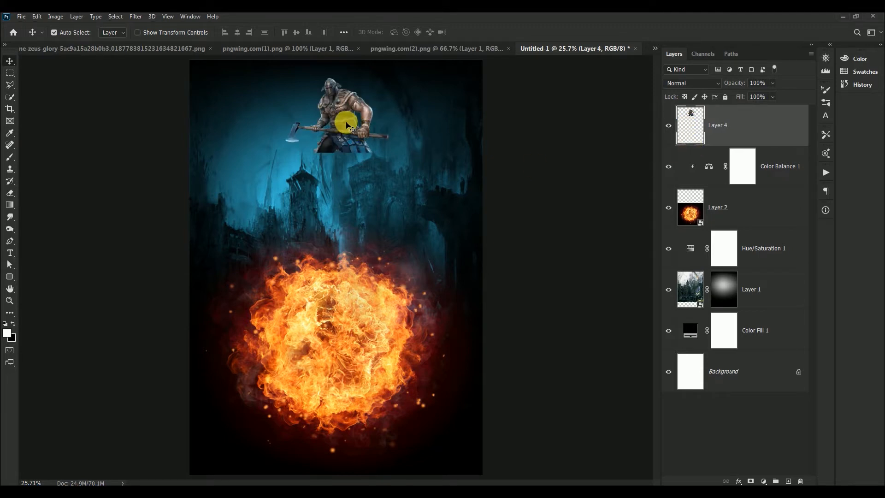
Move the warrior down to the upper edge of the fireball and convert its layer to a smart object.
drag(347, 123, 307, 255)
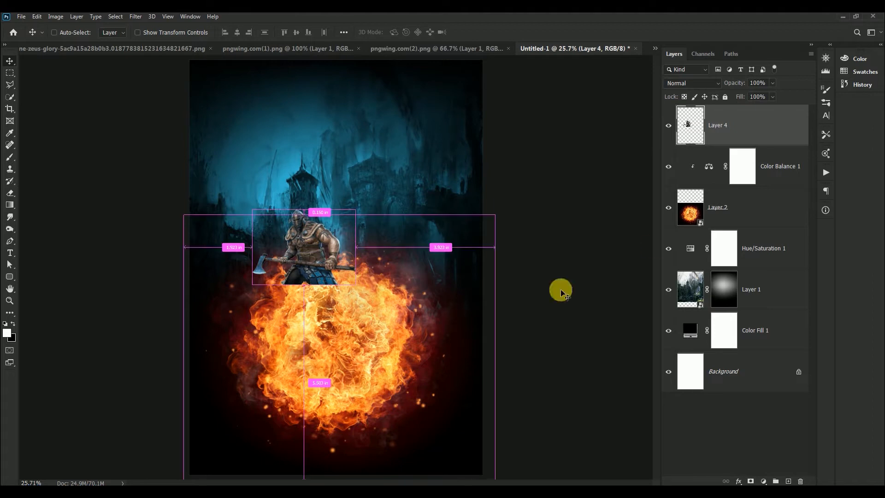
right_click(751, 123)
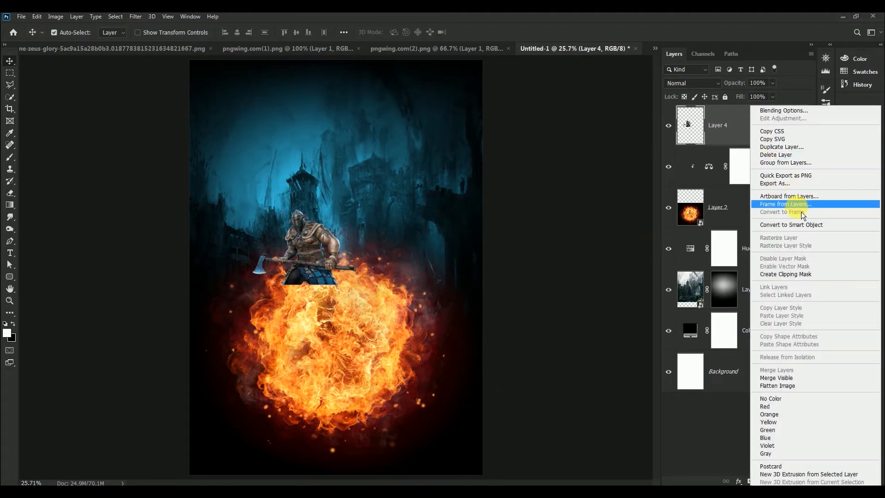
click(802, 225)
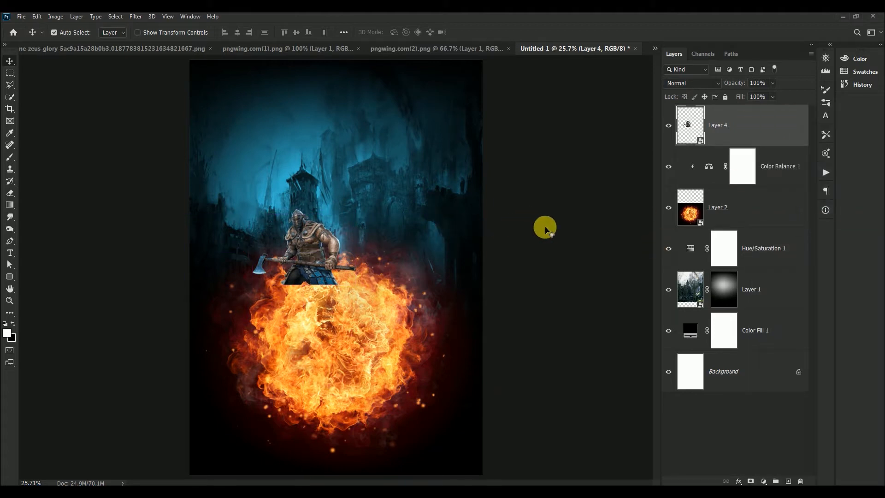
Enlarge the warrior around its center to about 171% width and 230% height, and place it over the left half of the fireball.
key(ctrl+t)
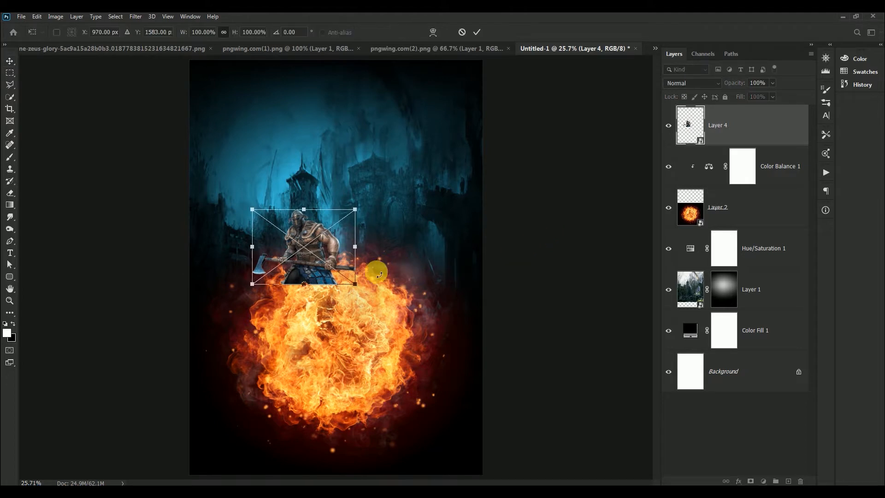
drag(358, 288, 394, 337)
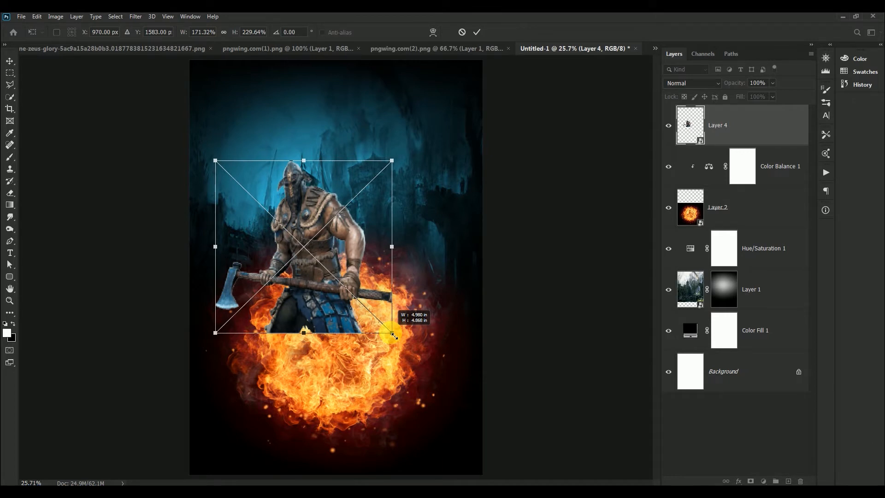
click(477, 32)
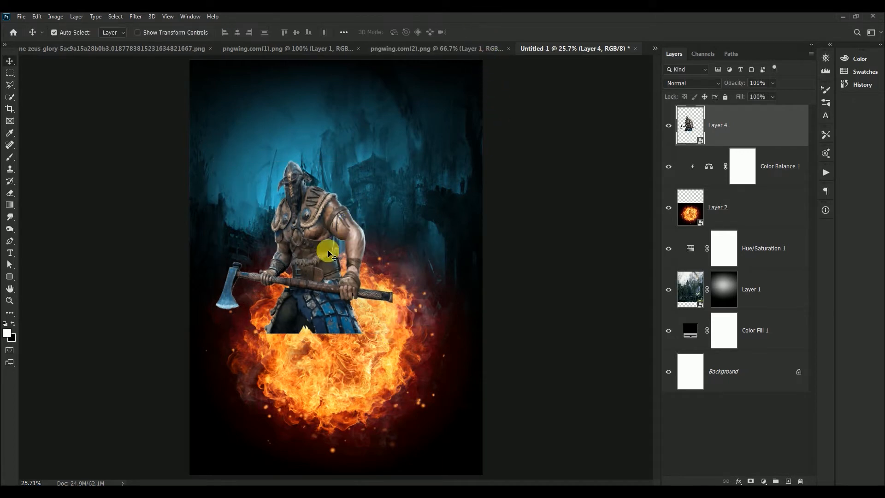
drag(328, 253, 286, 287)
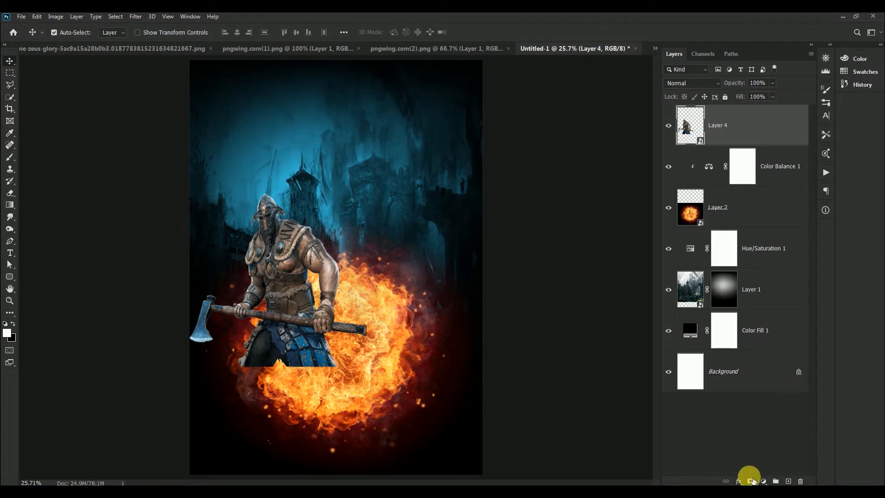
Add a layer mask to the warrior layer and fade the lower body into the fire with a vertical black-to-white gradient.
click(751, 481)
click(9, 205)
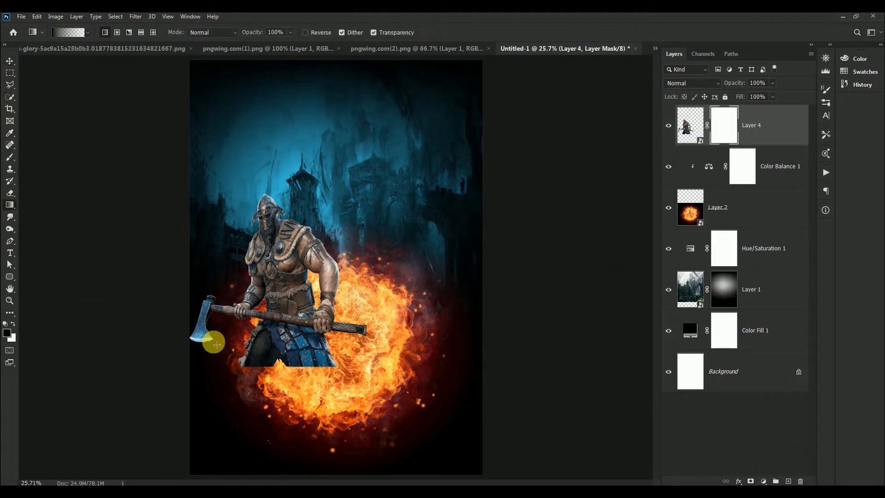
drag(283, 376, 286, 283)
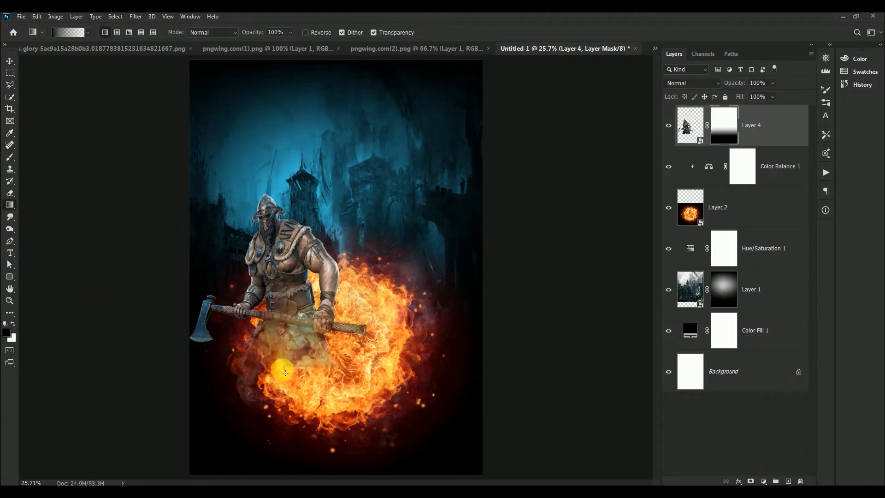
Redraw the vertical black-to-white gradient on the warrior's layer mask, fading him into the fire from the waist down.
drag(286, 373, 287, 288)
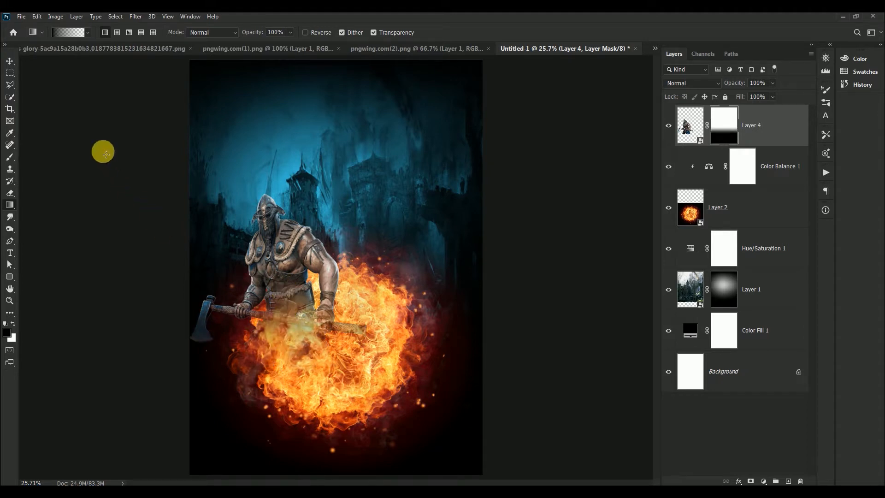
key(ctrl+z)
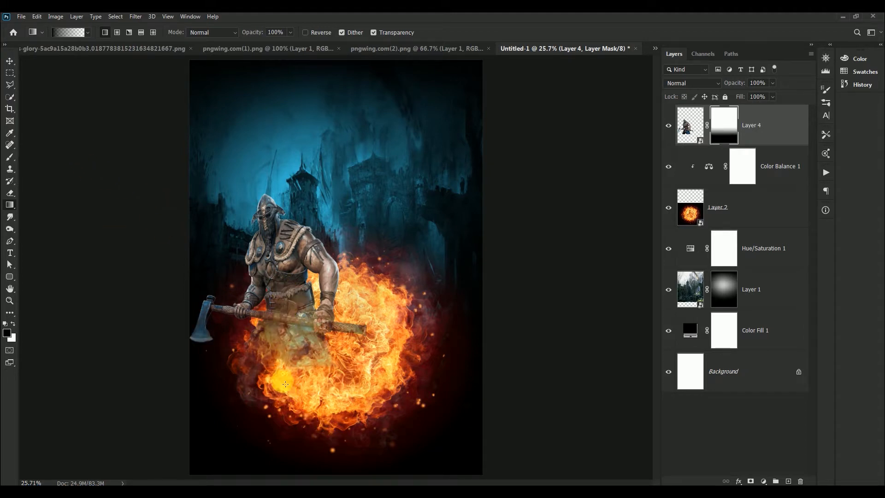
drag(286, 384, 287, 280)
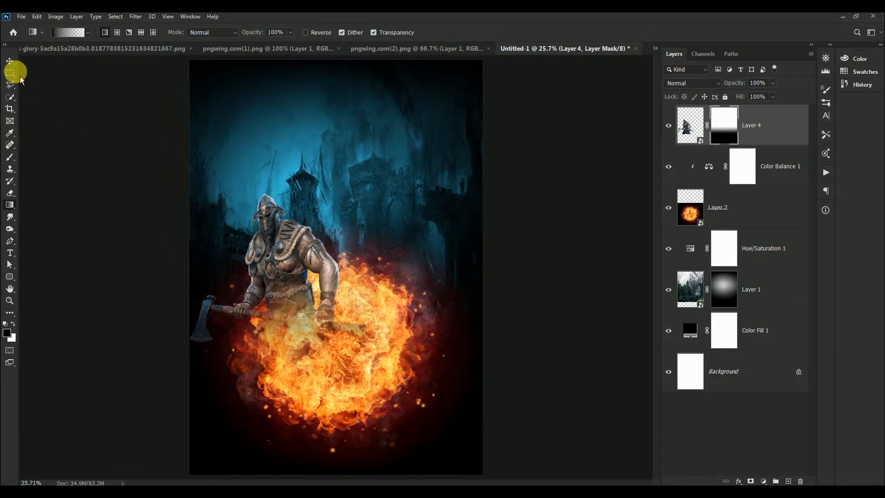
Shift the fireball slightly left and move the masked warrior slightly up over its upper-left edge.
click(10, 61)
drag(295, 261, 284, 256)
click(371, 360)
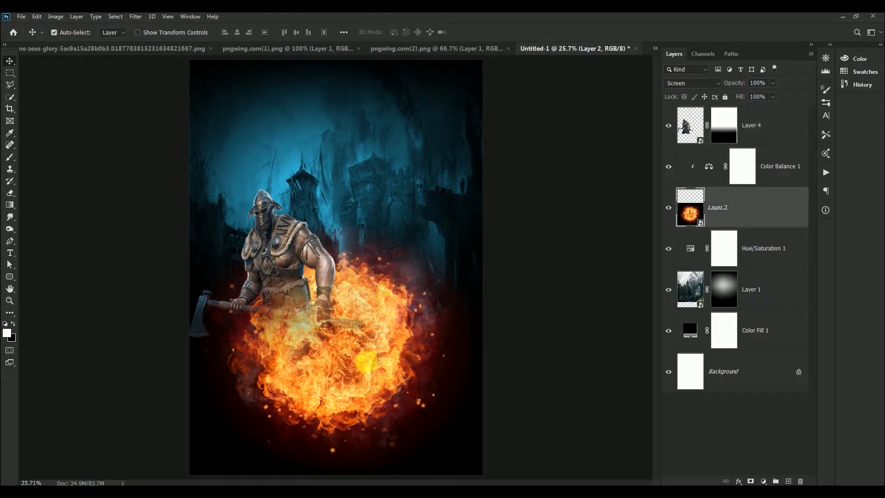
mouse_move(369, 362)
mouse_down()
mouse_move(357, 362)
mouse_move(365, 362)
mouse_up()
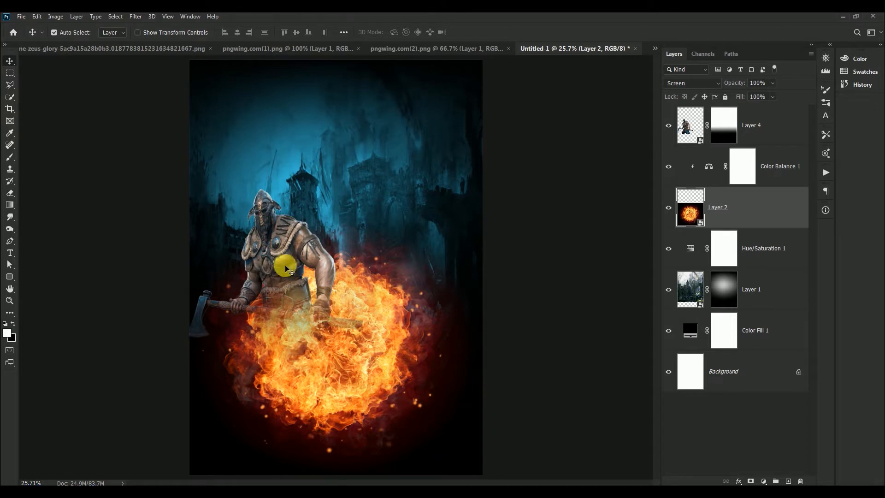
drag(283, 261, 290, 257)
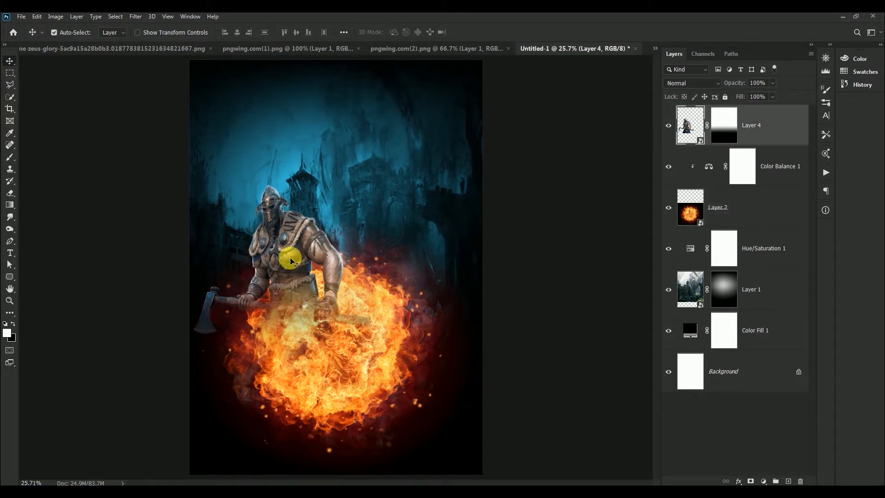
Start a Camera Raw adjustment on the warrior with Temperature +20, Contrast +22, Highlights +29 and Shadows +14.
click(132, 19)
click(159, 75)
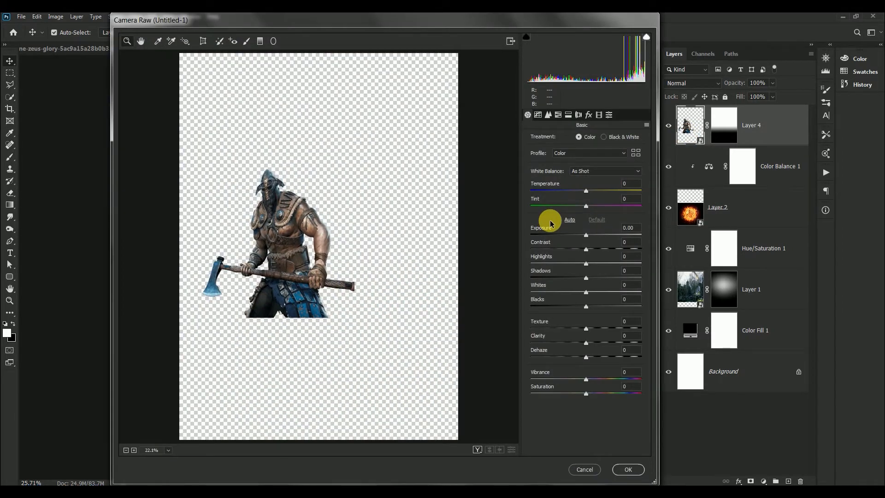
click(630, 184)
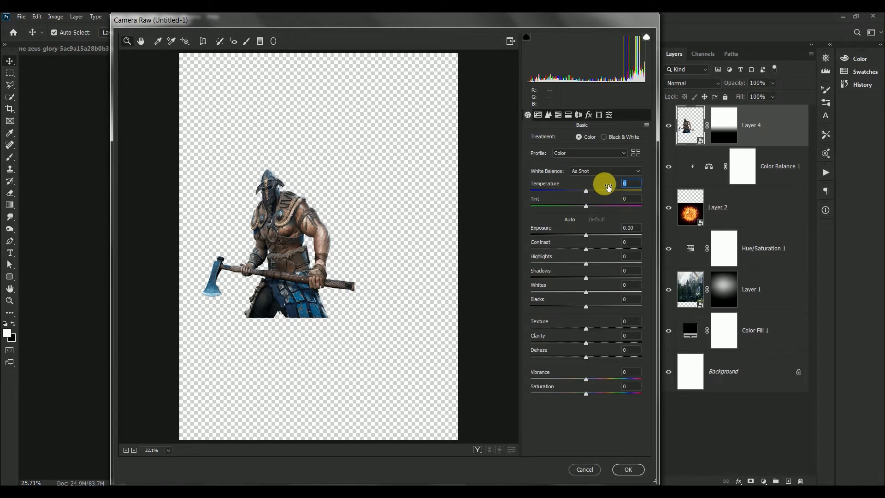
text(+20)
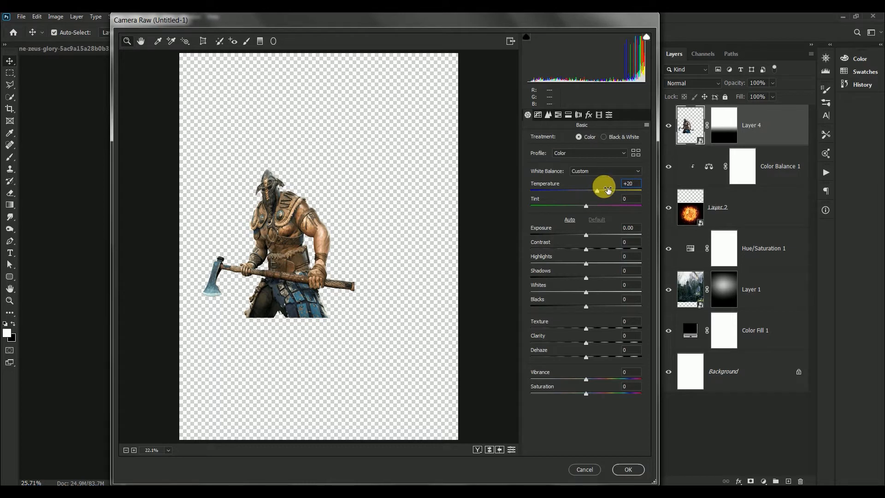
click(631, 244)
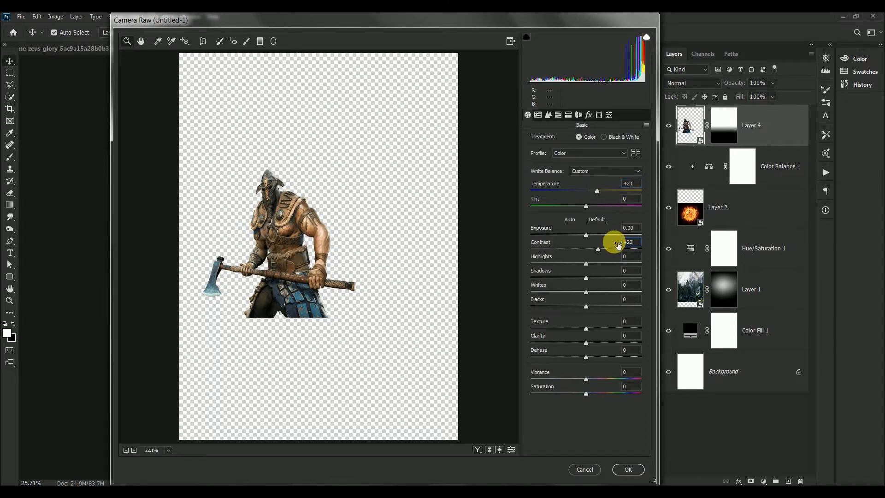
drag(637, 258, 611, 257)
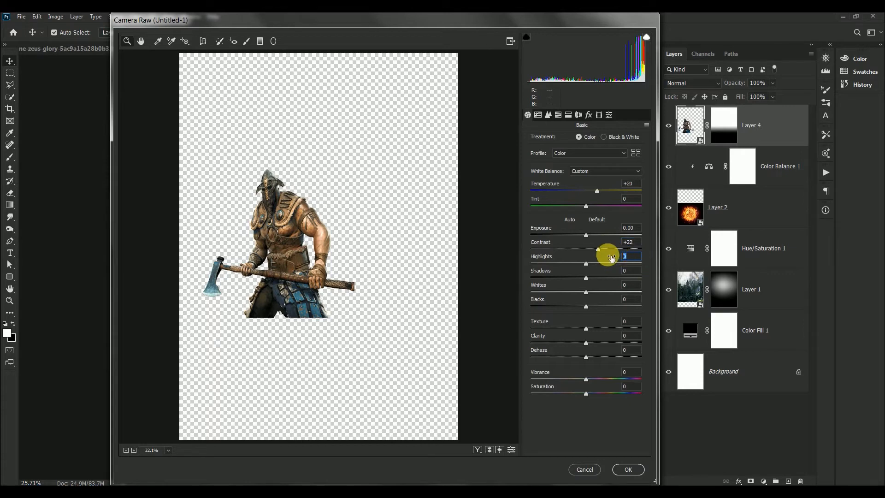
text(+29)
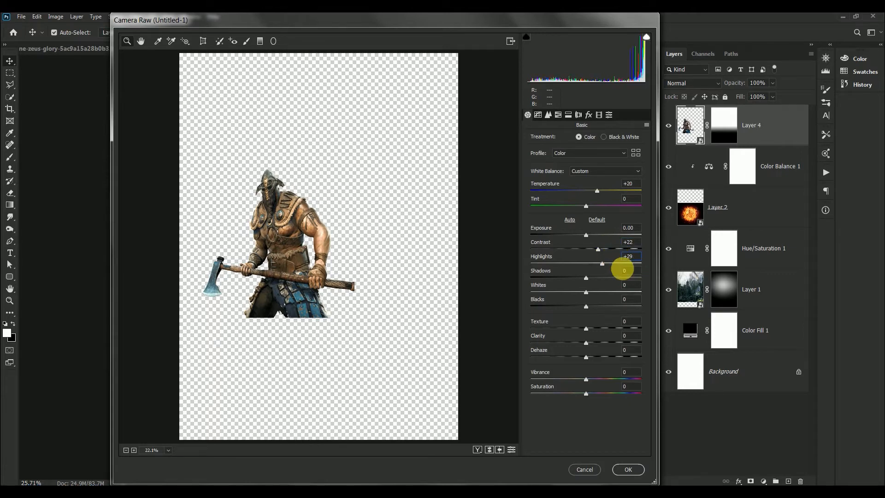
click(617, 275)
text(+14)
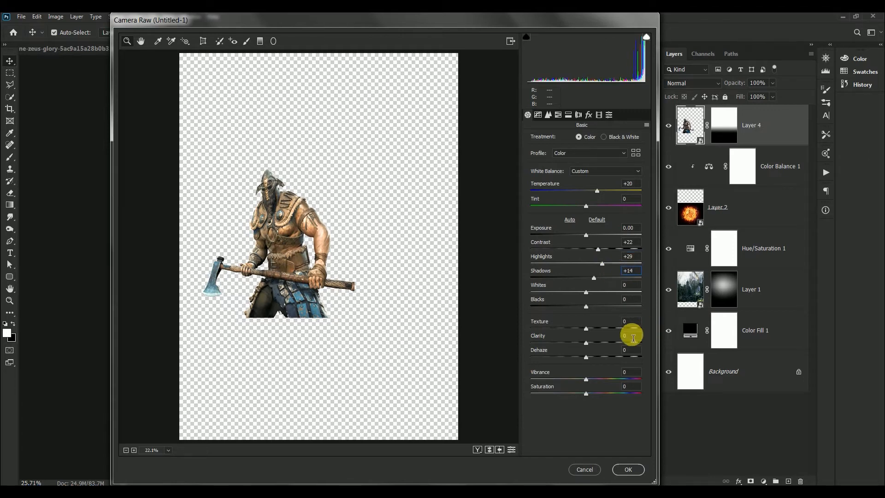
Set Clarity to +45, Vibrance to +34 and Saturation to +22, apply the filter, and nudge the warrior slightly down and left.
click(614, 338)
text(+45)
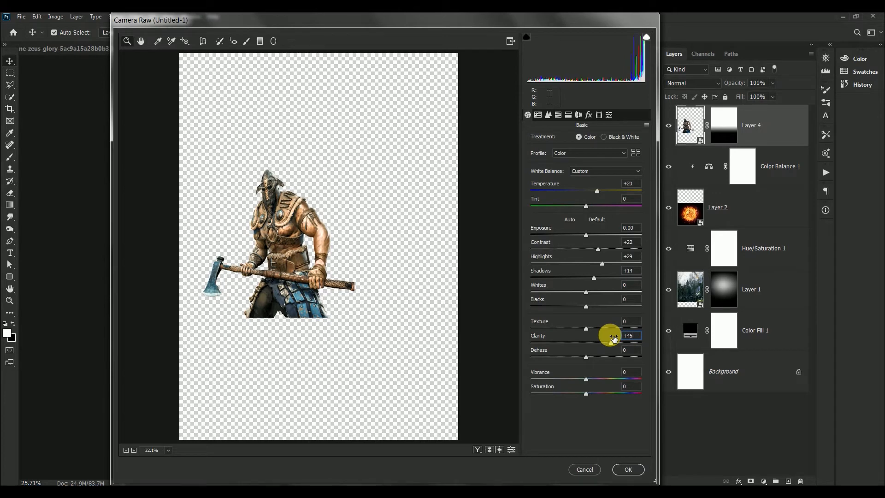
click(619, 374)
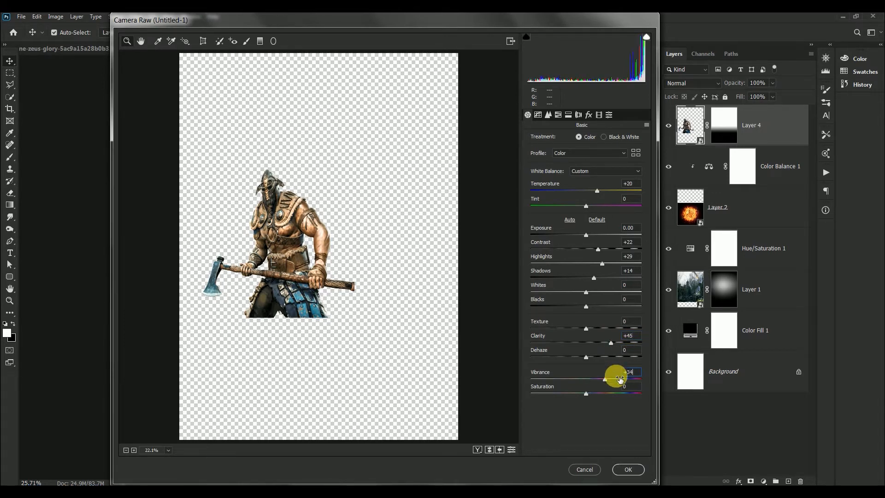
click(617, 388)
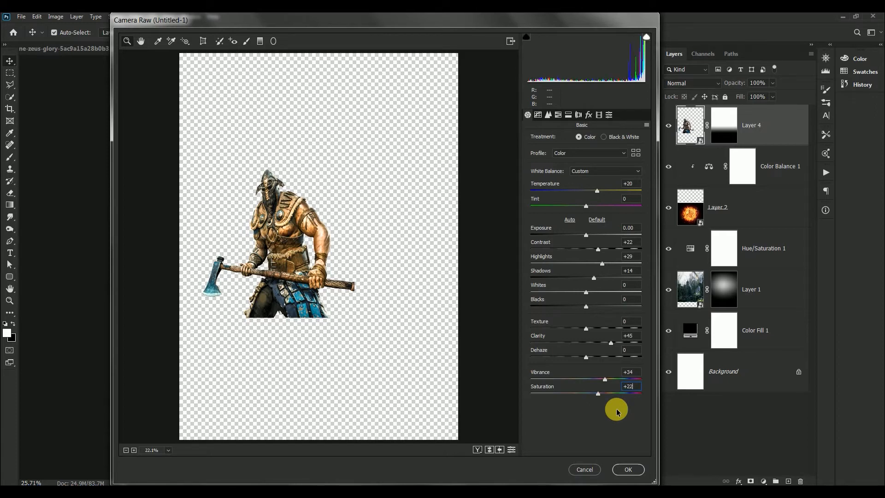
click(628, 468)
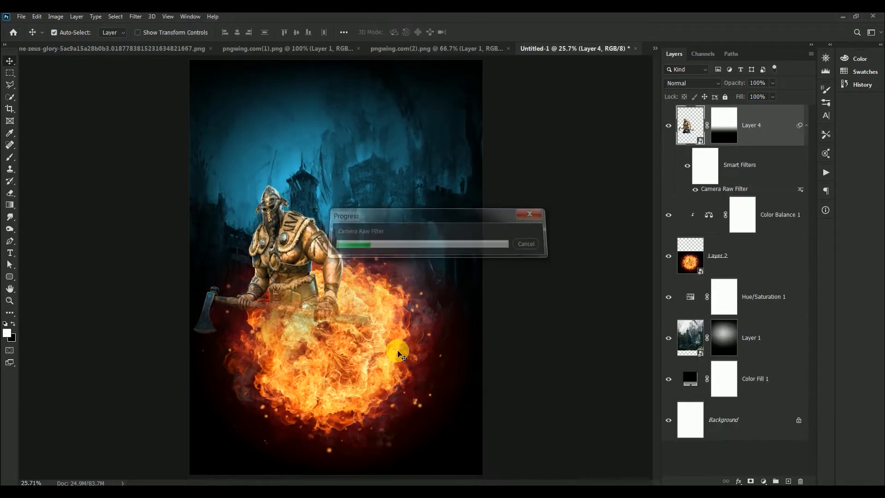
drag(273, 256, 277, 264)
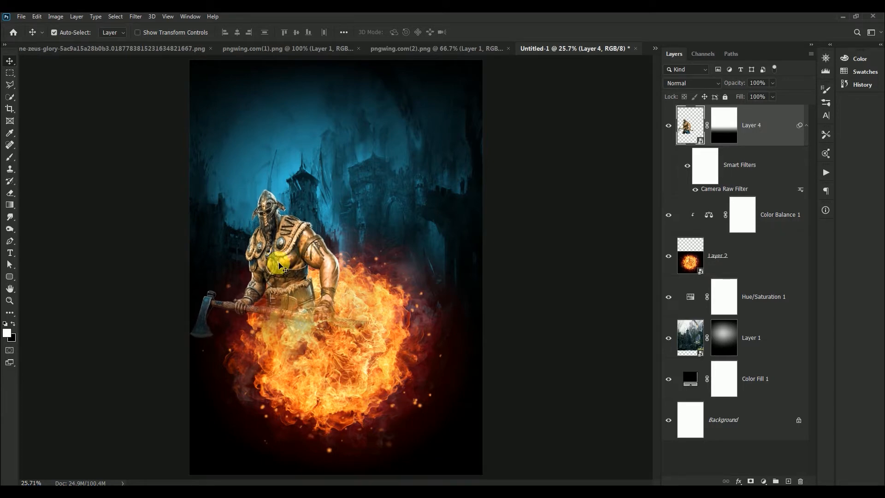
Copy the horned knight from the kisspng image into Untitled-1, close the source image, and place him above the fireball's right half.
click(655, 49)
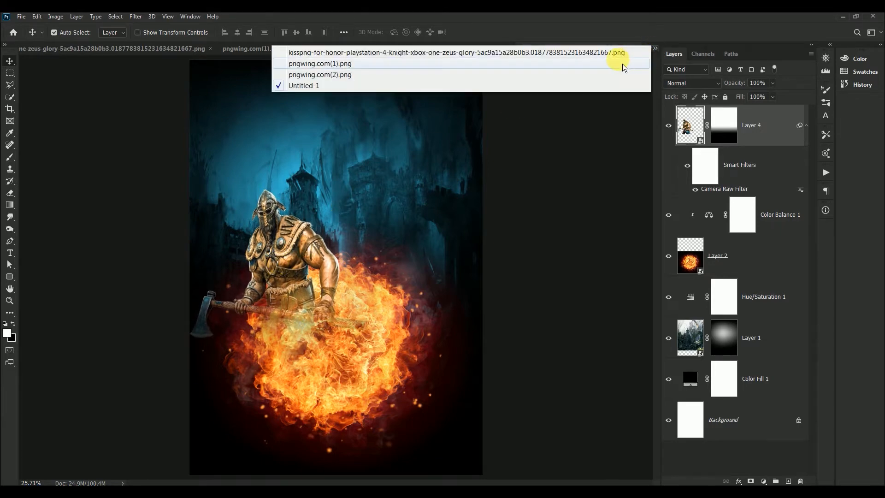
click(550, 56)
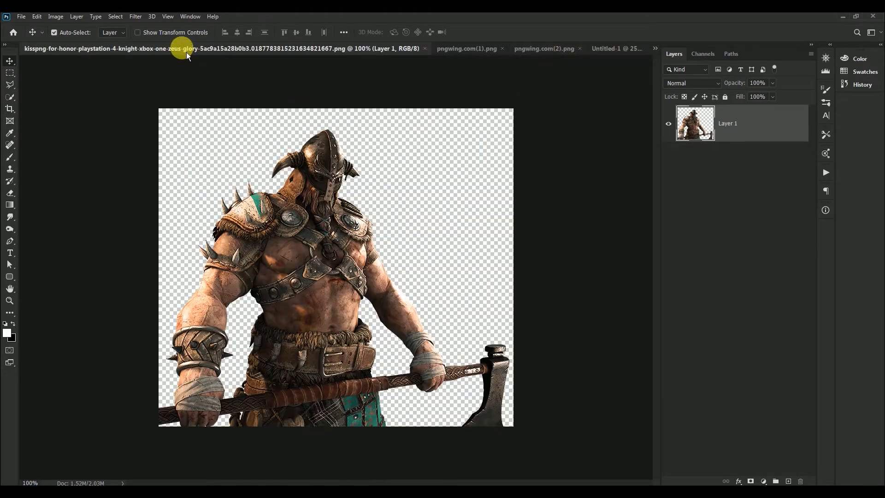
drag(186, 52, 353, 190)
drag(336, 310, 364, 124)
click(537, 188)
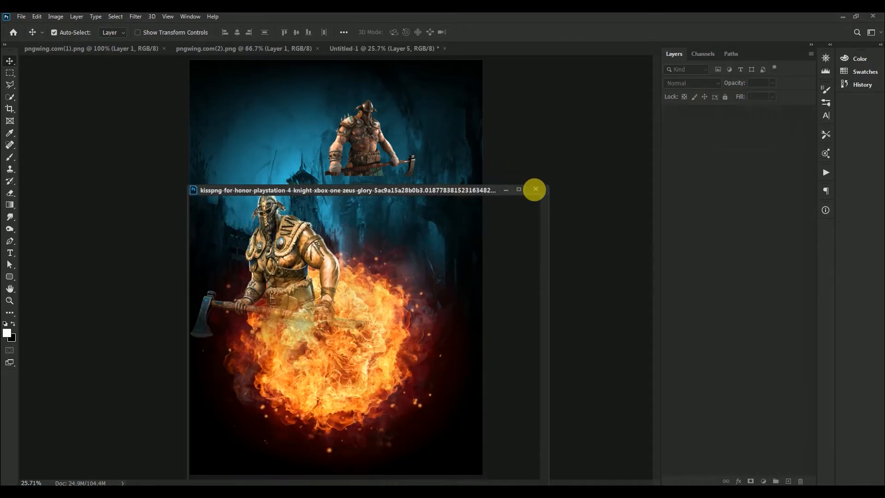
drag(369, 146, 383, 202)
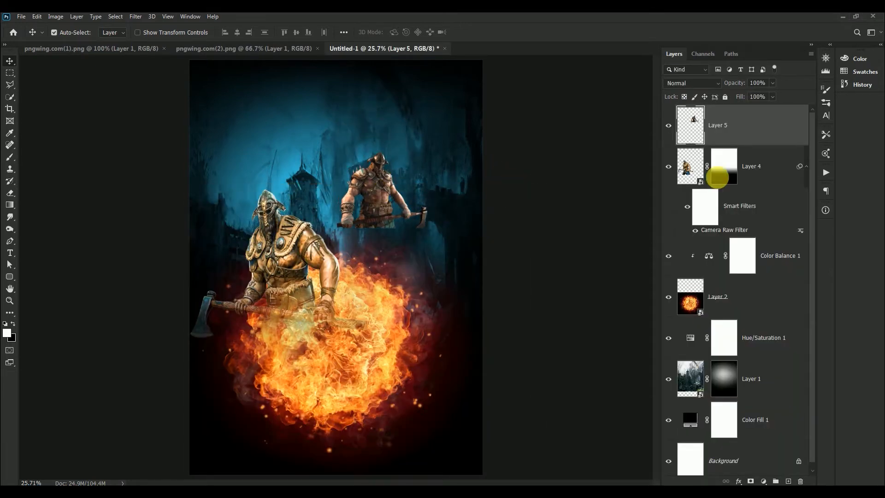
Collapse Layer 4's smart filter list and convert the horned knight's layer to a smart object.
click(806, 166)
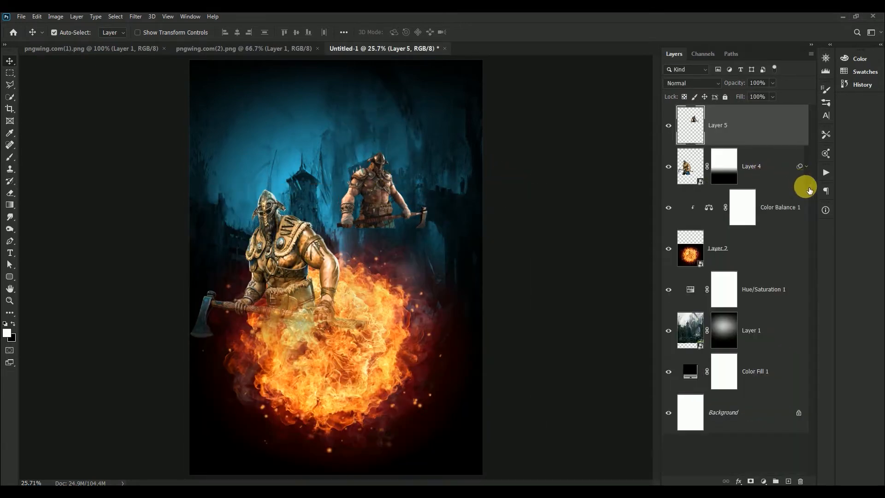
right_click(738, 122)
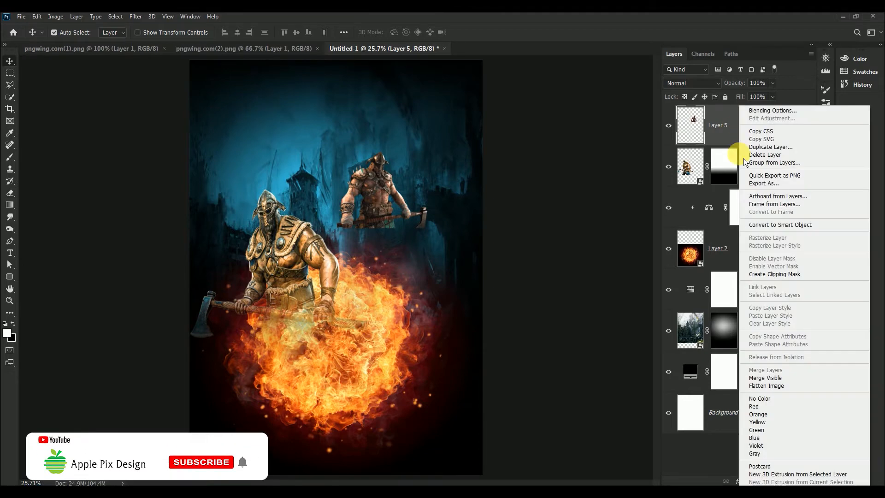
click(781, 226)
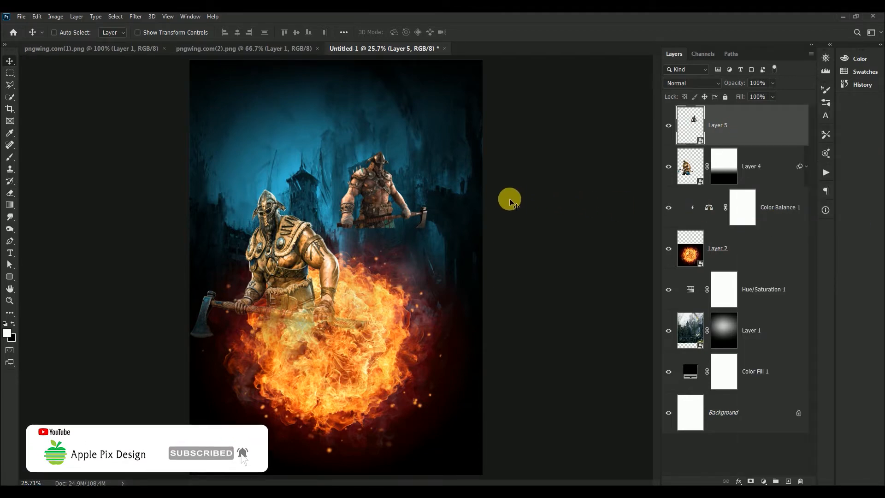
Enlarge the horned knight around his center to about 171% width and 195% height, and place him beside the first warrior over the fireball.
key(ctrl+t)
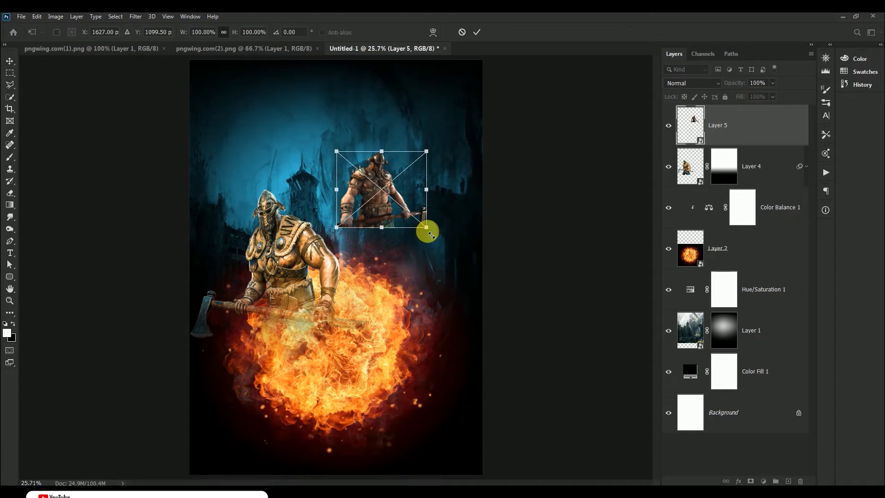
drag(425, 230, 460, 268)
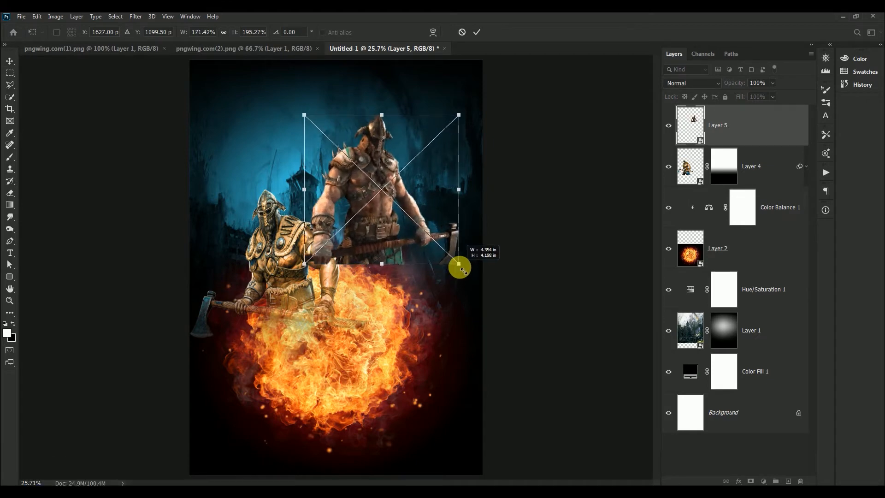
drag(356, 181, 386, 240)
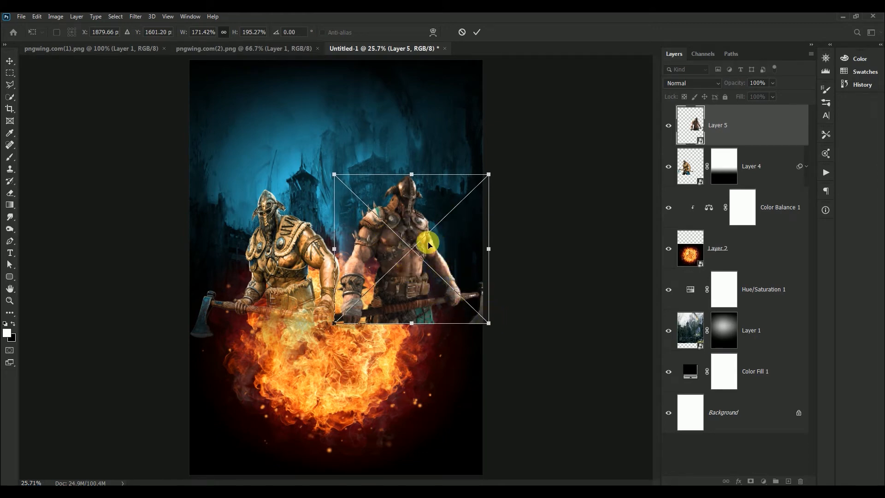
drag(408, 242, 408, 245)
click(483, 35)
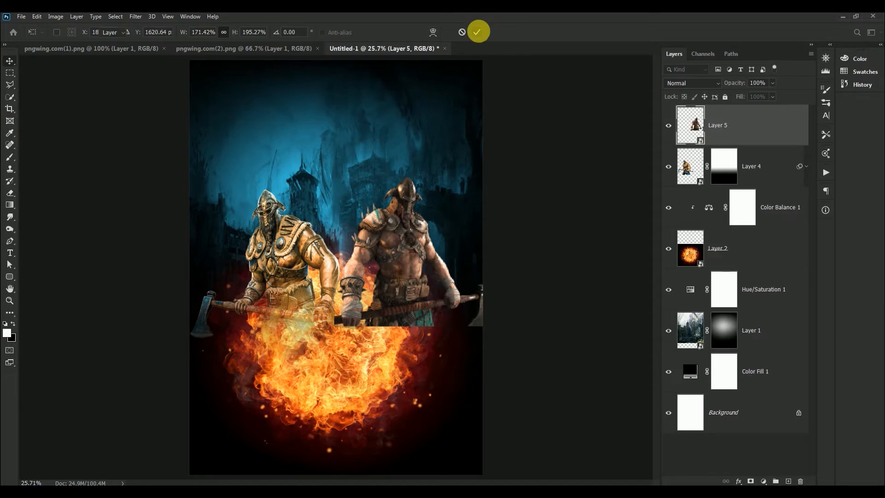
Add a layer mask to the horned knight and fade his lower body into the fire with a vertical black-to-white gradient.
click(750, 481)
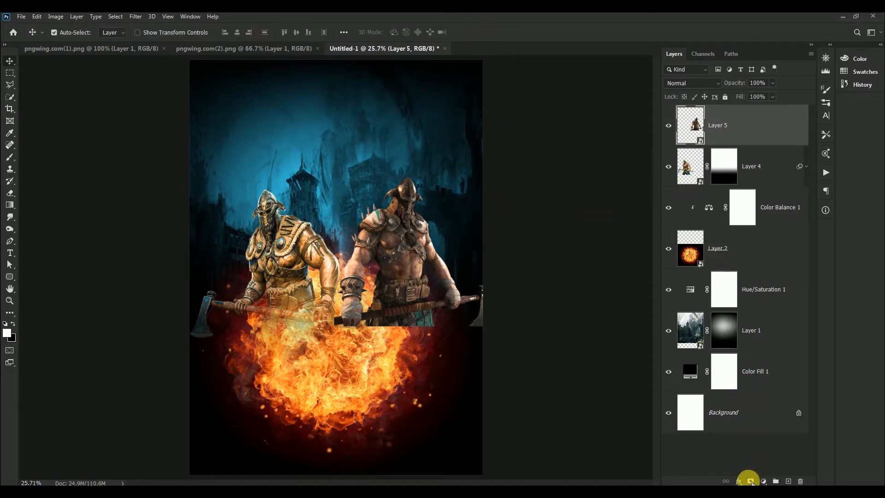
click(11, 204)
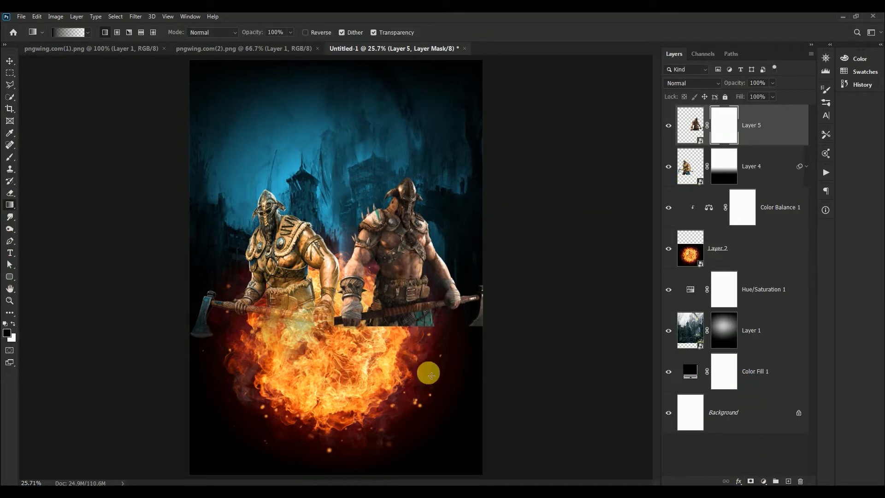
drag(429, 369, 402, 253)
drag(395, 328, 406, 257)
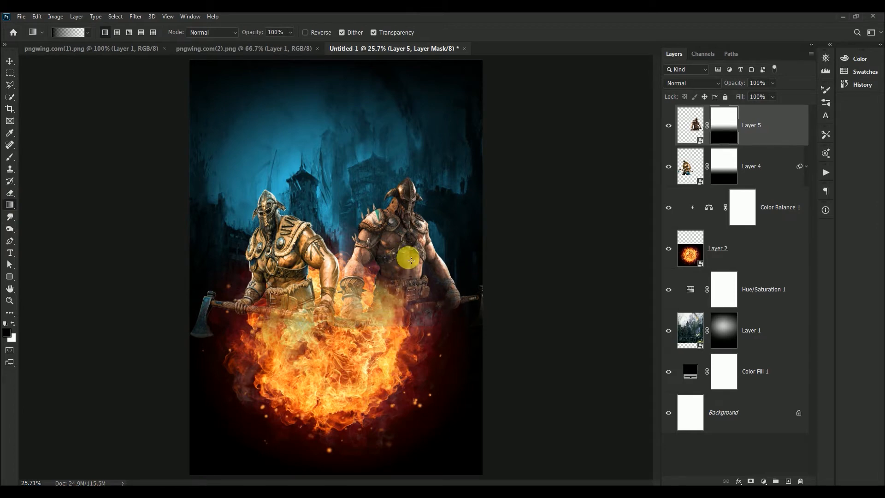
Move both warrior layers together slightly down and left into the fire, and leave only Layer 5 selected.
click(9, 60)
shift+click(689, 167)
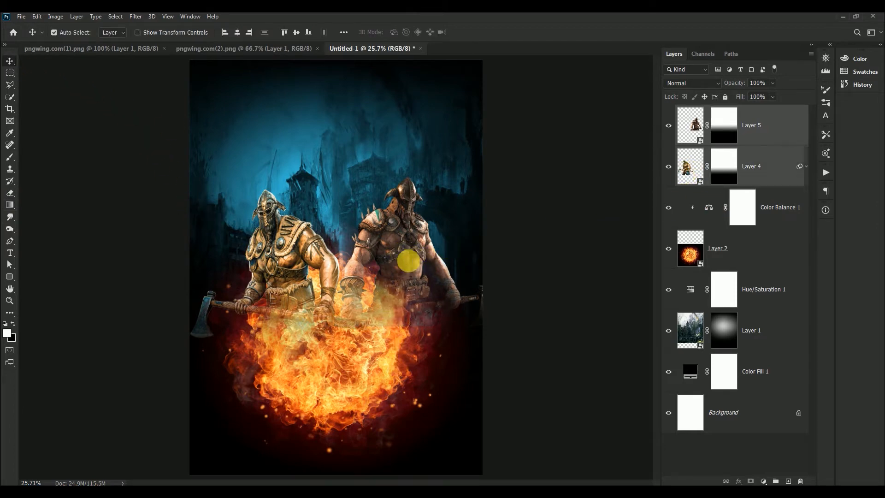
drag(406, 259, 407, 273)
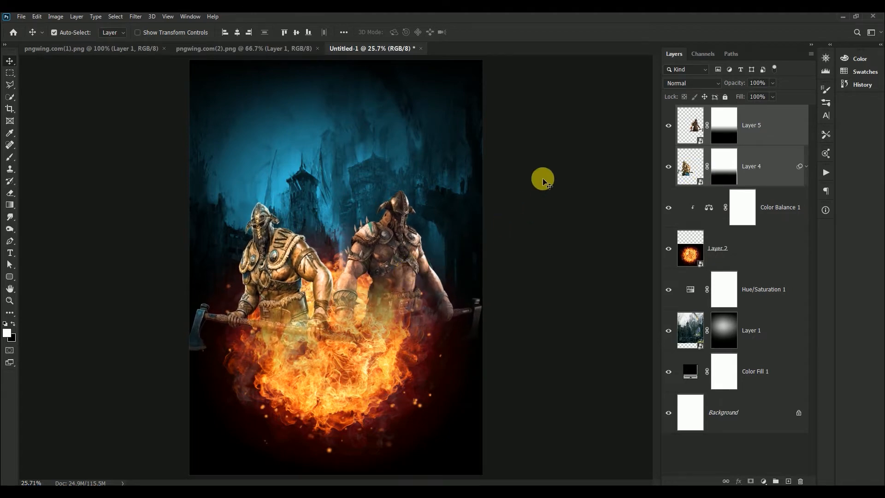
click(543, 178)
click(690, 126)
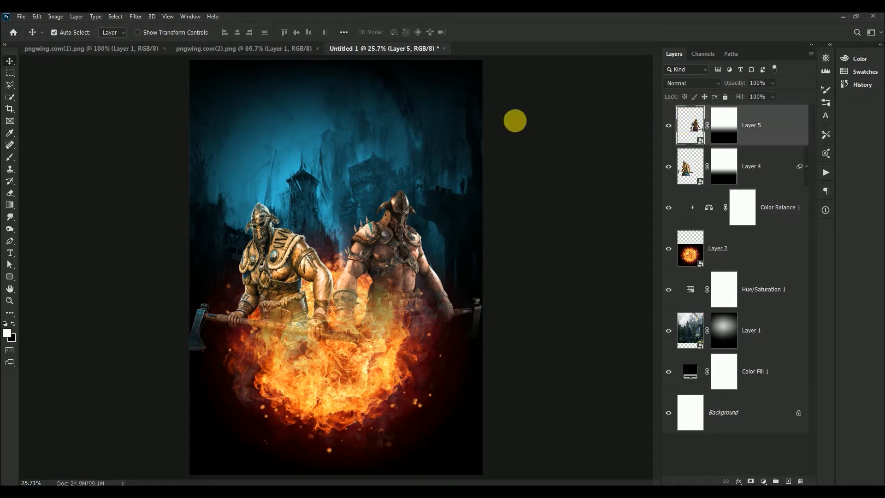
Start a Camera Raw Filter on Layer 5, the horned warrior, with Temperature +15 and Contrast +13.
click(122, 18)
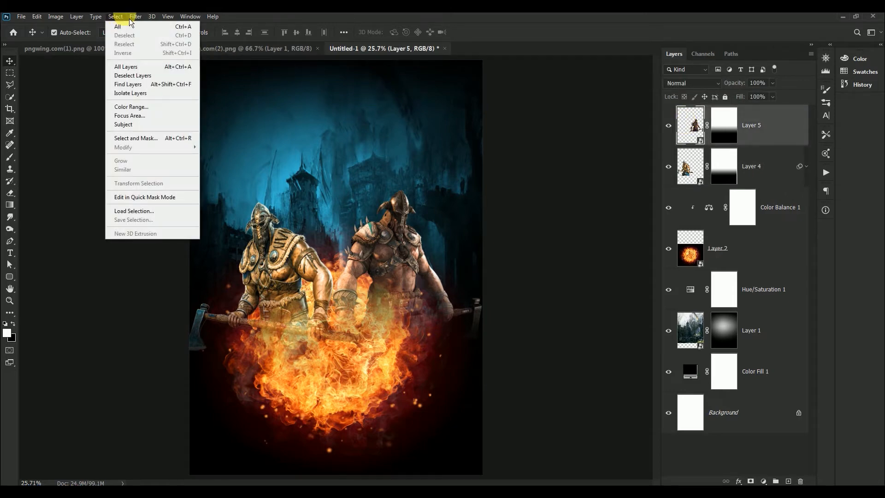
mouse_move(133, 17)
click(146, 73)
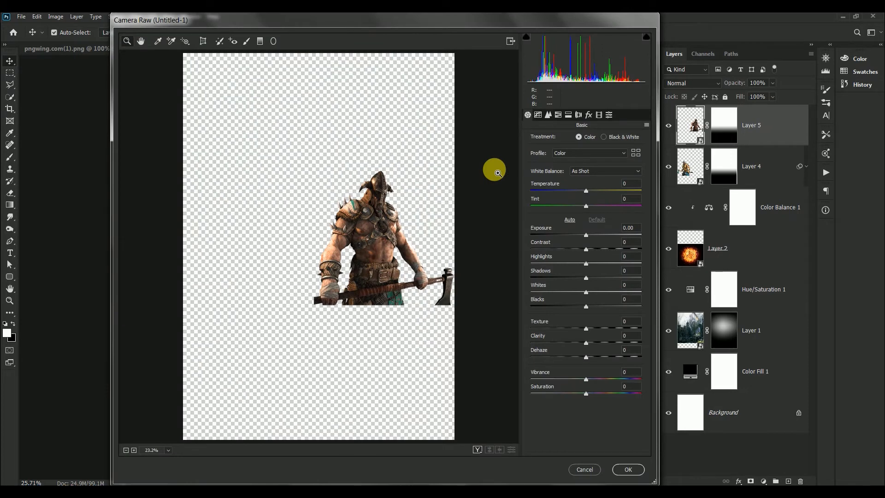
click(634, 188)
text(+15)
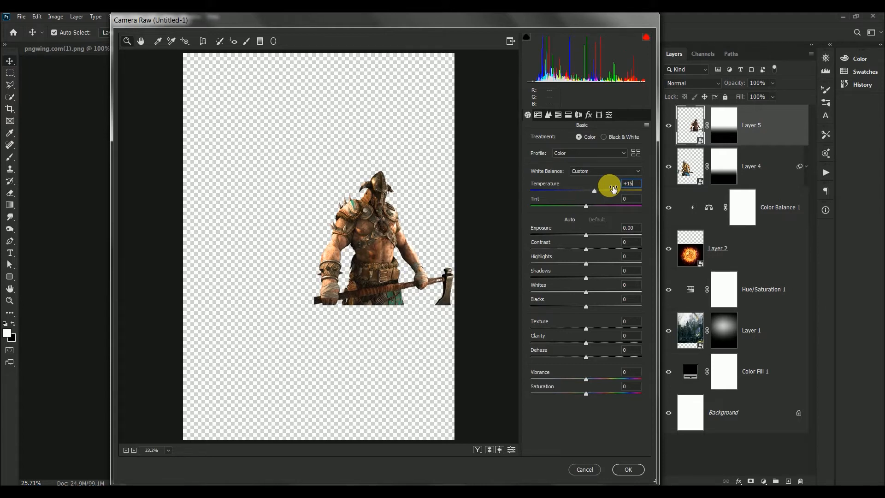
click(628, 242)
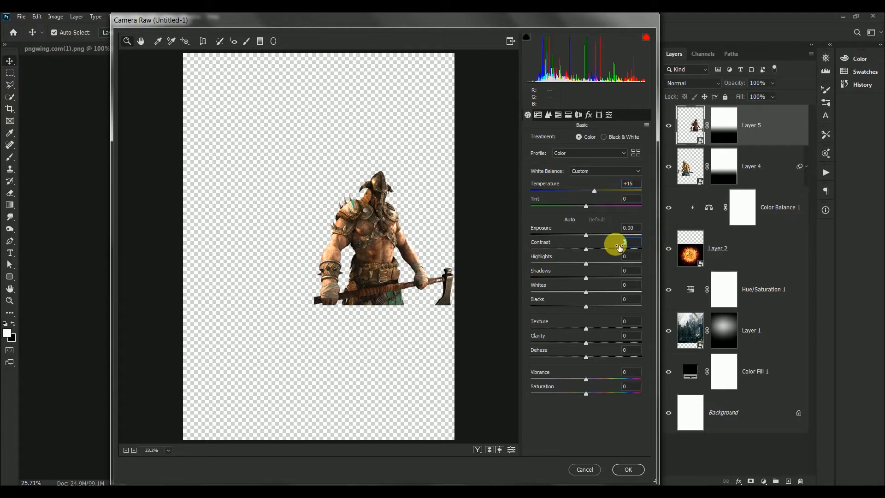
text(+13)
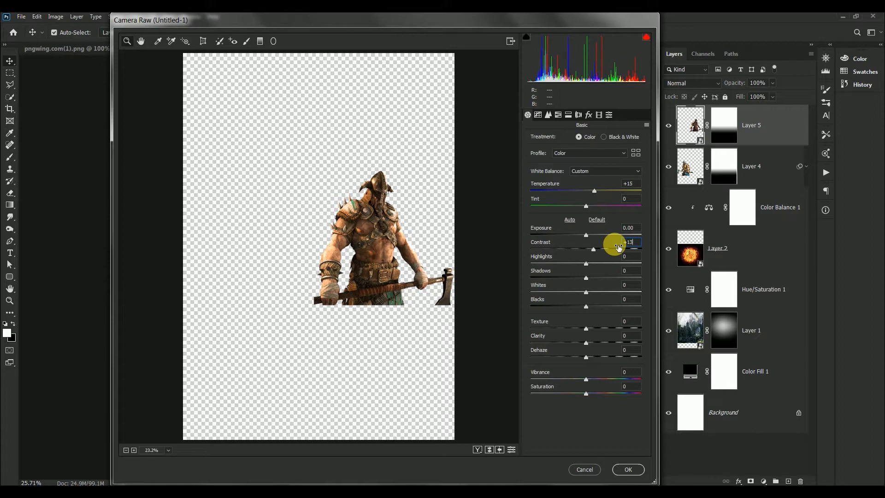
Set the horned warrior's Highlights to -35 and Shadows to +31 in the Camera Raw Filter.
click(630, 256)
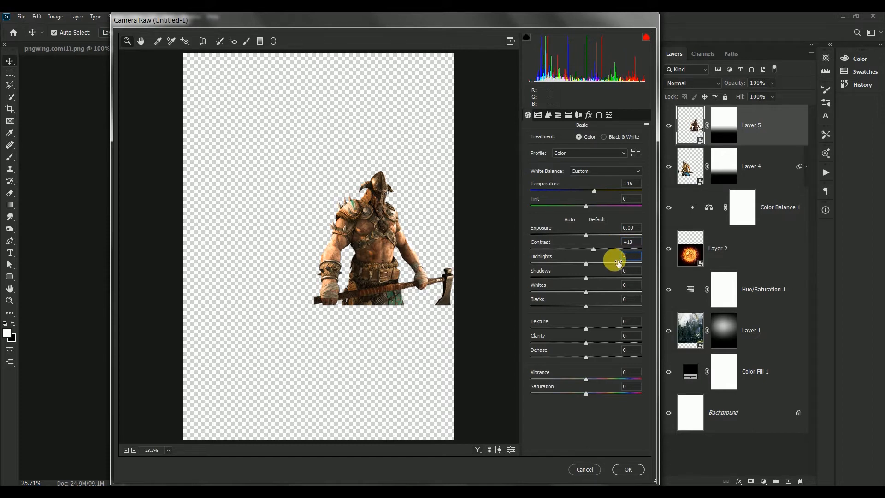
text(-35)
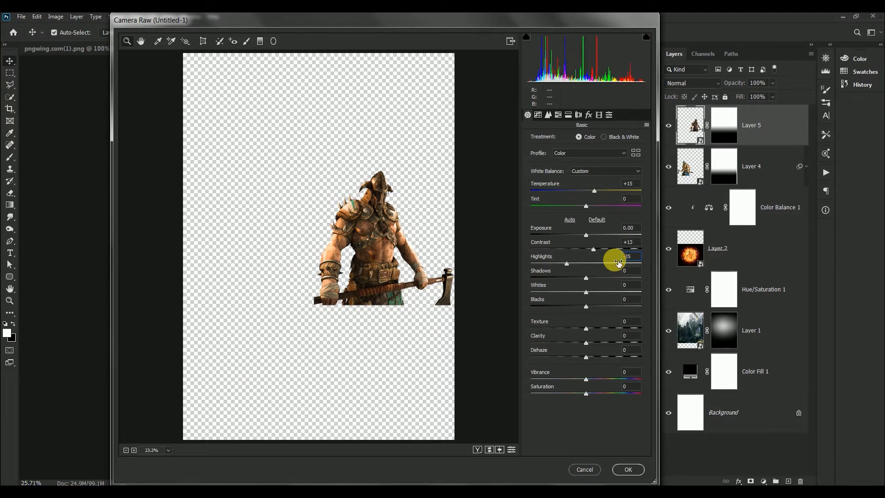
click(630, 271)
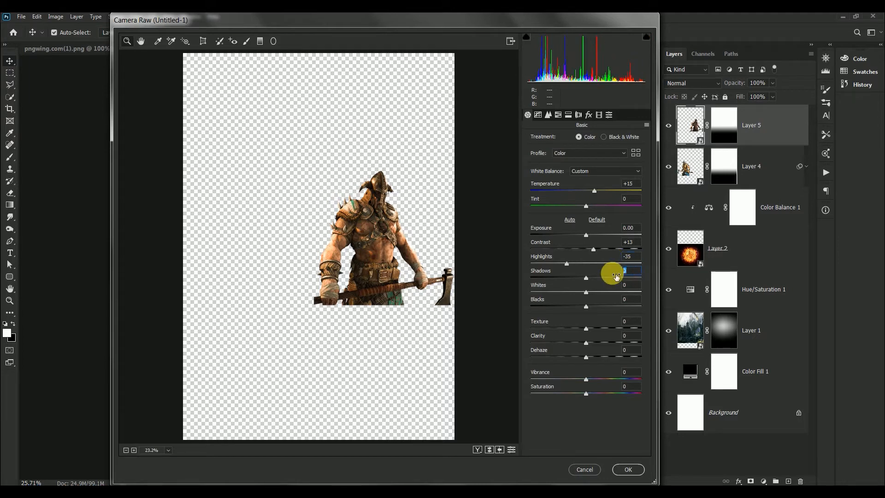
text(+31)
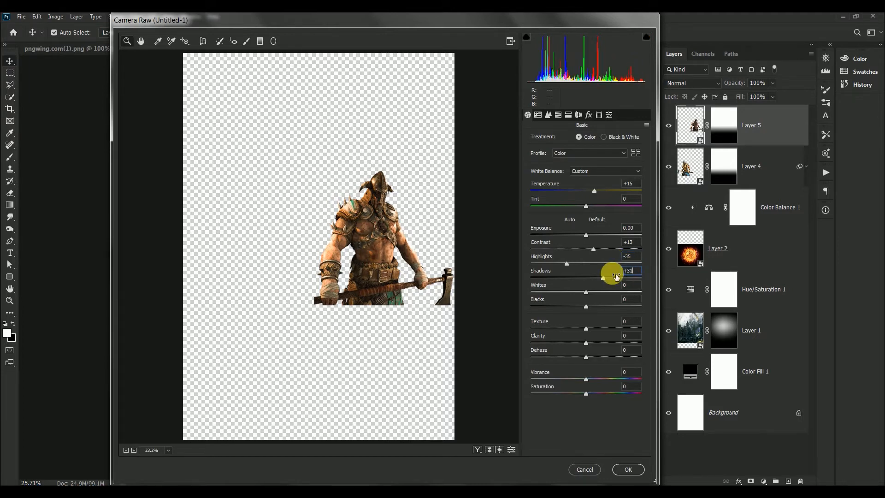
Set the horned warrior's Texture to +10 and Clarity to +40 in the Camera Raw Filter.
click(620, 326)
text(+)
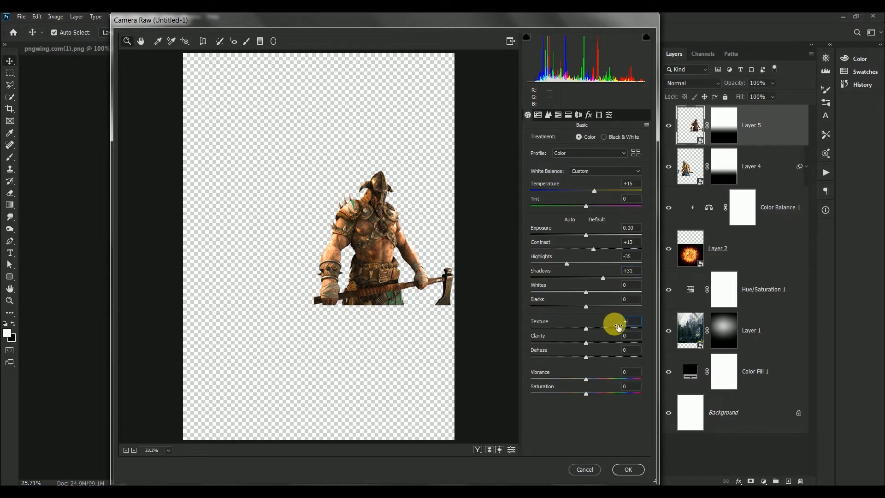
text(10)
key(Tab)
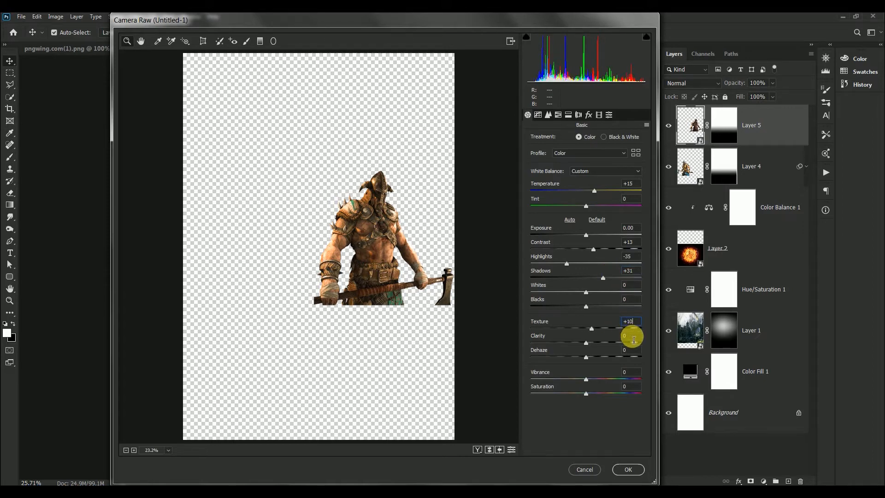
text(+40)
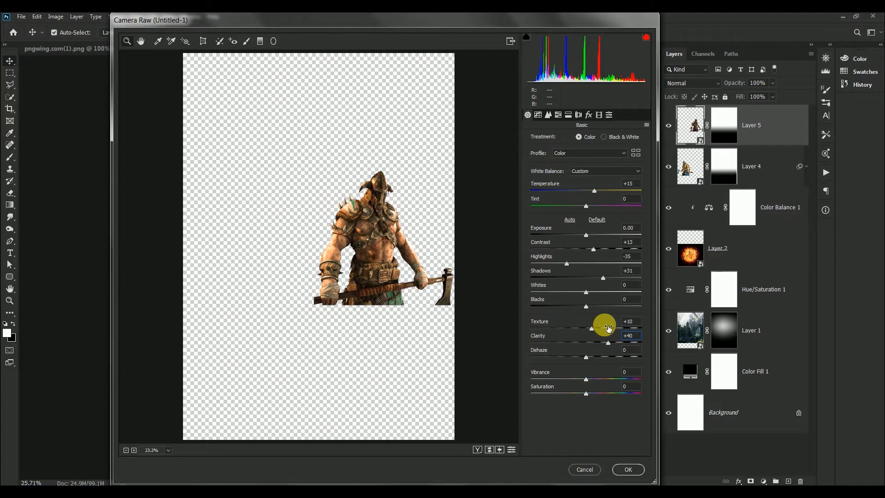
Set Vibrance to +13 and Saturation to +15, apply the Camera Raw Filter, and collapse Layer 5's smart filter list.
click(637, 375)
text(+)
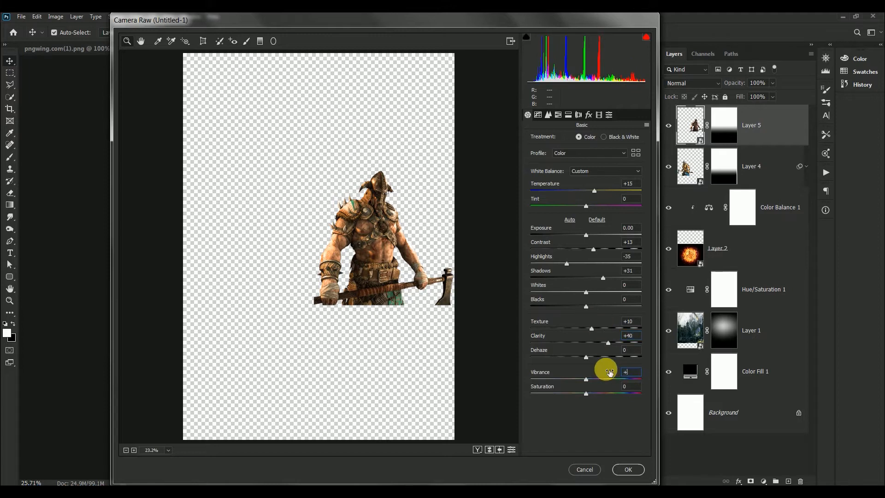
text(13)
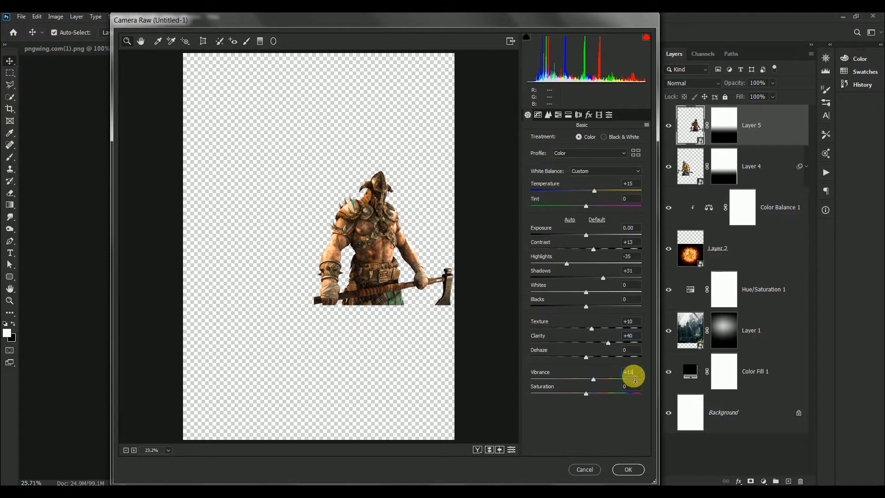
drag(634, 386, 618, 387)
text(+15)
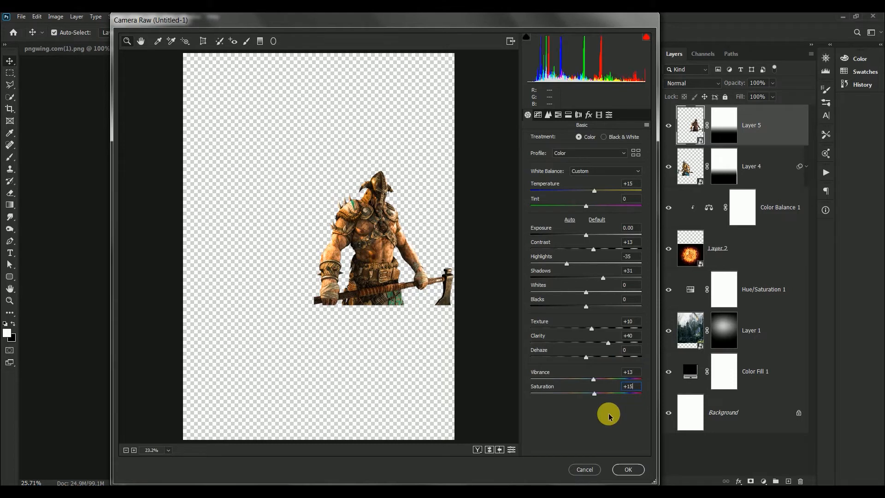
click(630, 471)
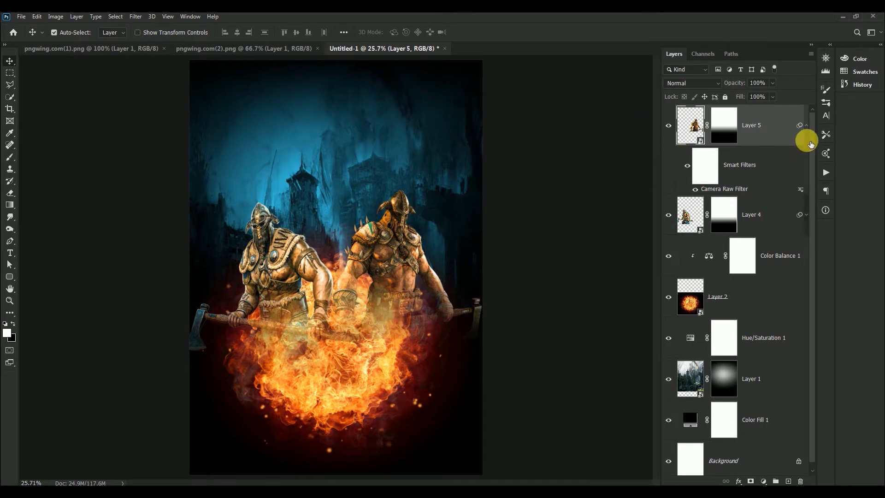
click(806, 125)
Bring the armored knight from pngwing.com(1).png into Untitled-1 above the other warriors and convert his layer to a smart object.
click(96, 49)
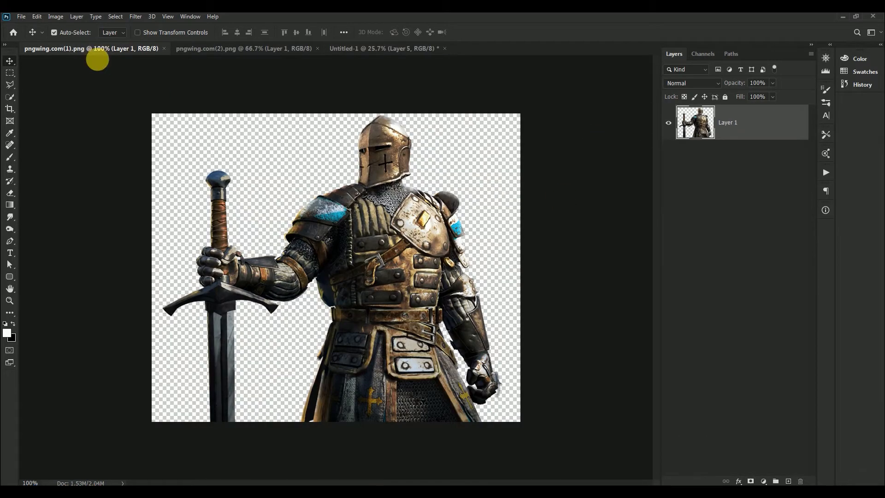
drag(119, 50, 308, 168)
drag(421, 271, 340, 184)
click(604, 178)
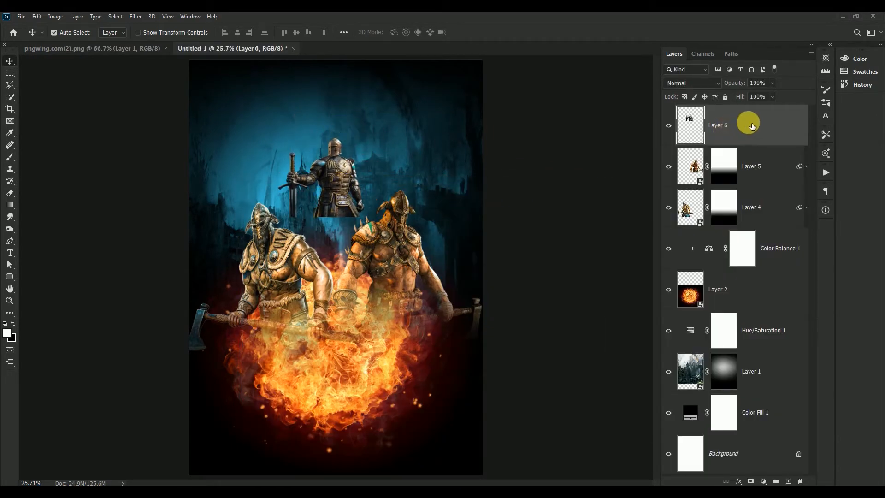
right_click(750, 125)
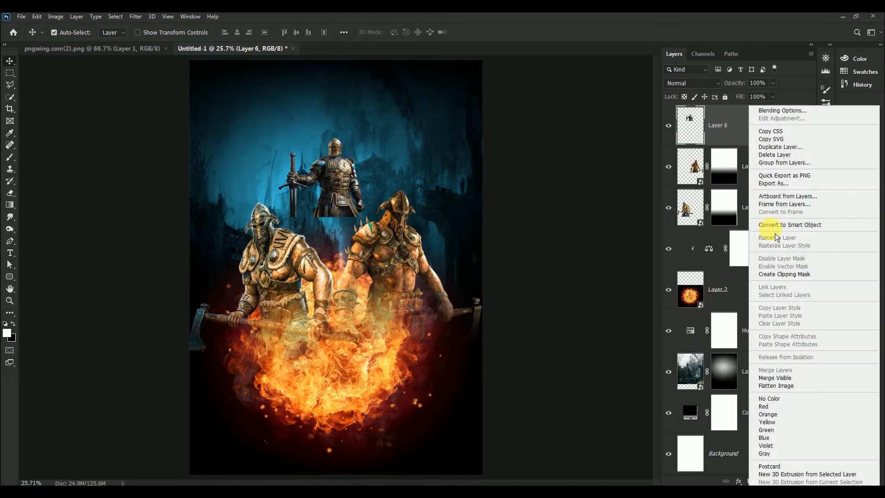
click(812, 226)
Enlarge the armored knight non-proportionally around his center and place him over the fire in front, between the two other warriors.
key(ctrl)
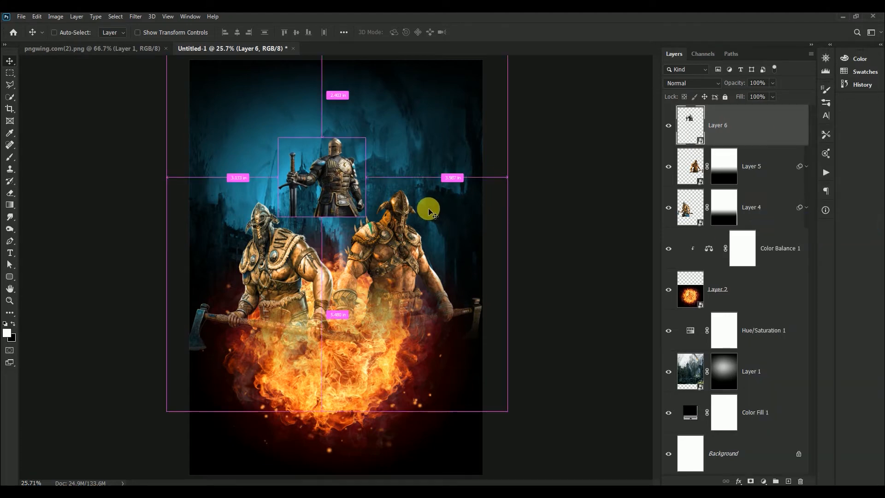
key(ctrl+t)
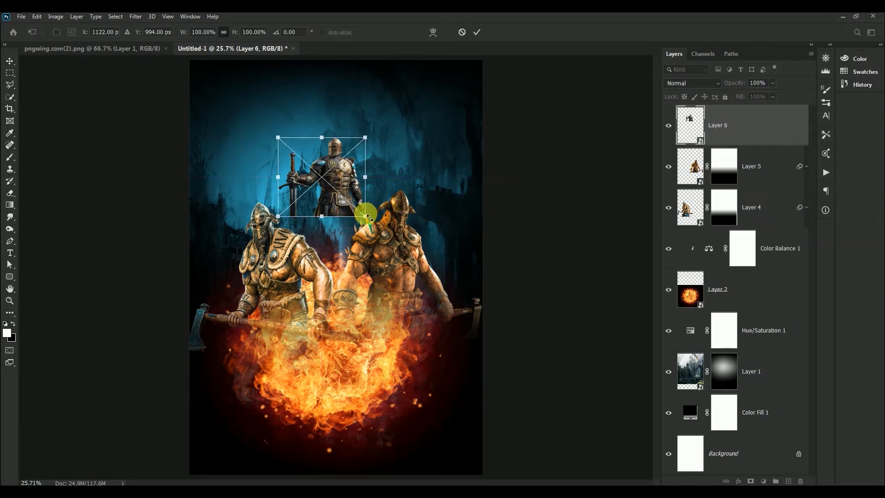
drag(369, 217, 402, 285)
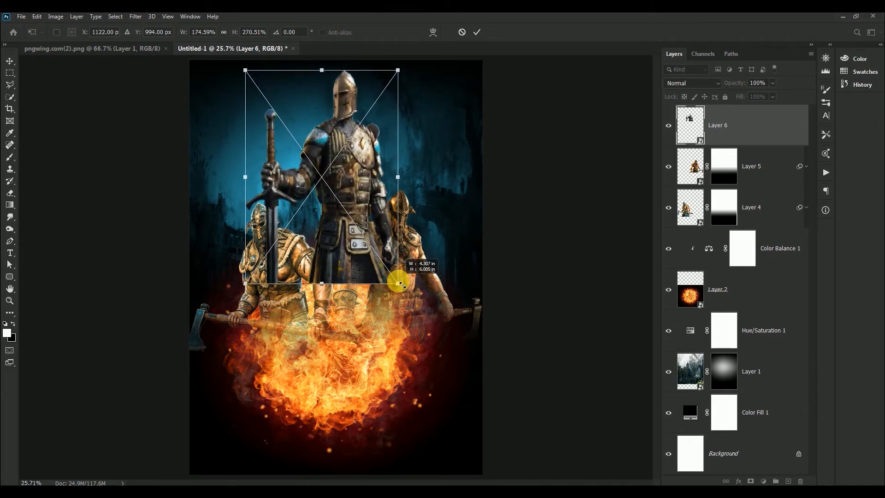
drag(376, 231, 336, 286)
drag(335, 282, 346, 312)
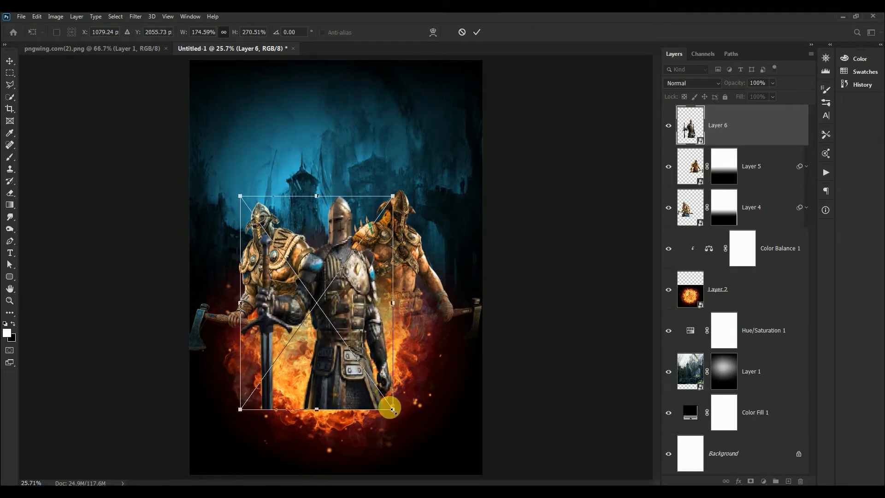
mouse_move(393, 409)
mouse_down()
mouse_move(394, 389)
mouse_move(400, 410)
mouse_up()
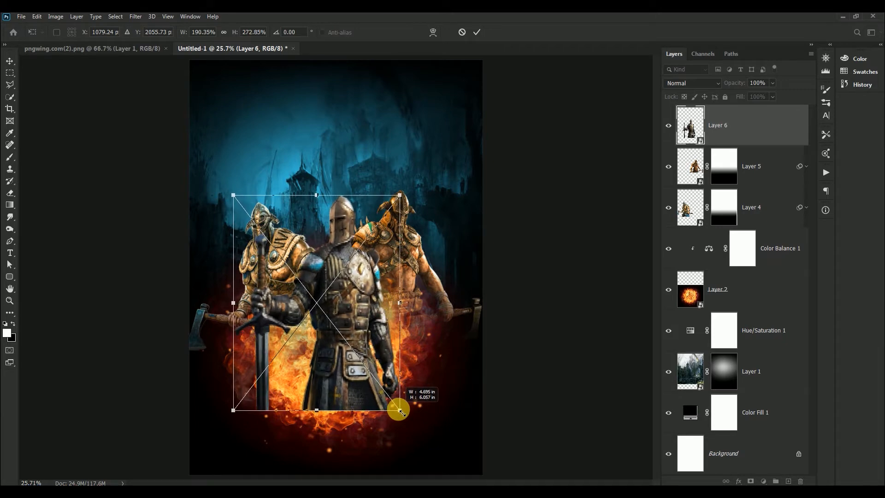
drag(400, 410, 409, 414)
key(Return)
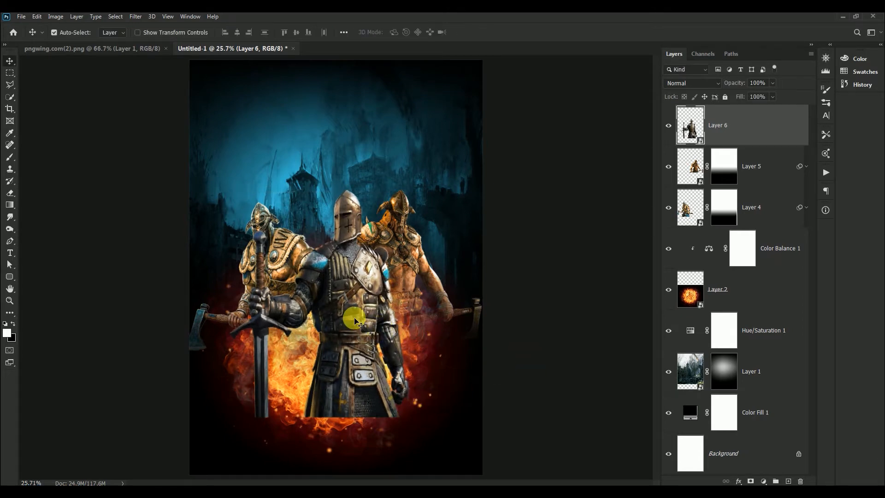
drag(349, 318, 331, 315)
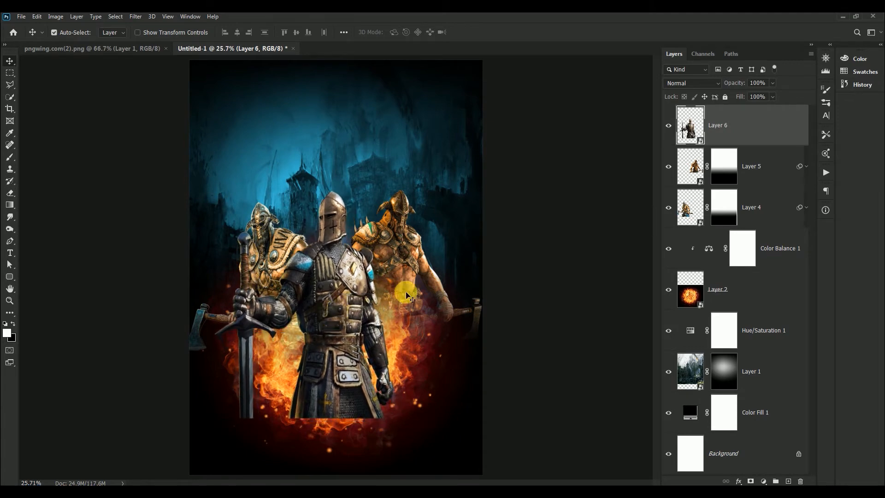
Add a layer mask to the armored knight and fade his lower body into the fire with a vertical black gradient.
click(751, 481)
key(x)
click(10, 205)
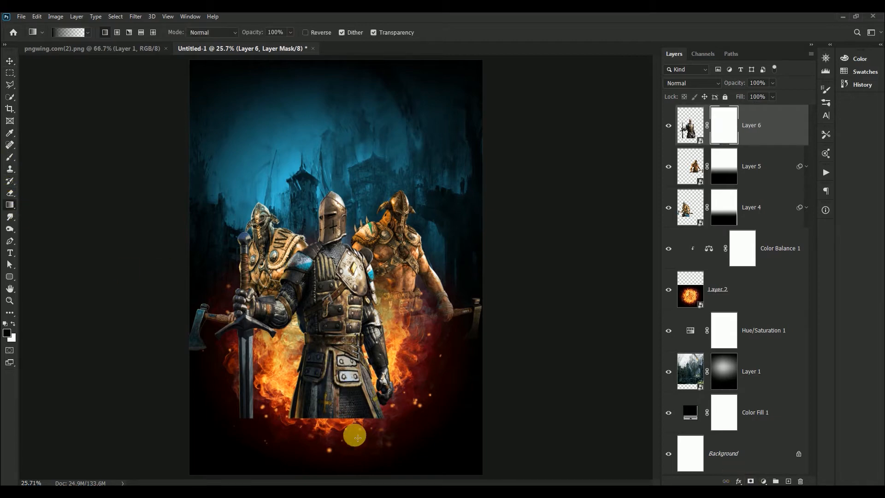
drag(338, 449, 354, 282)
drag(338, 414, 337, 301)
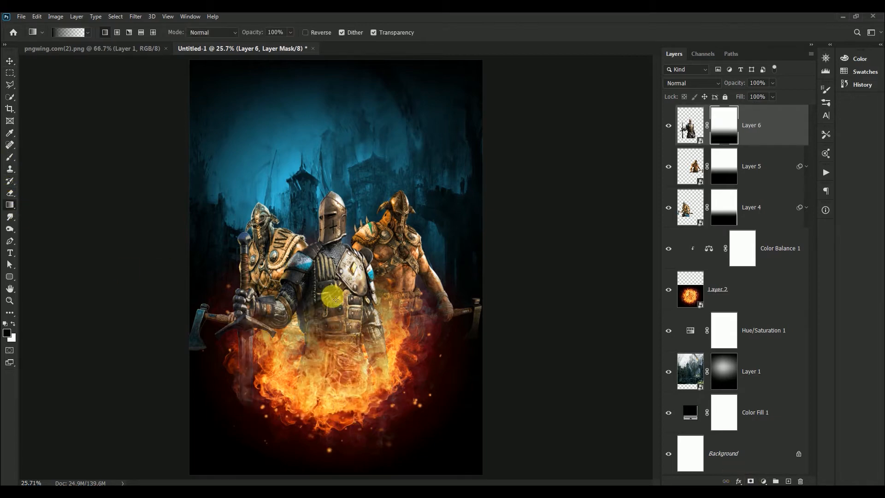
Fine-tune the warriors' placement by moving the armored knight and the horned warrior slightly down, leaving Layer 6 selected.
click(10, 62)
mouse_move(330, 282)
mouse_down()
mouse_move(330, 274)
mouse_move(330, 285)
mouse_up()
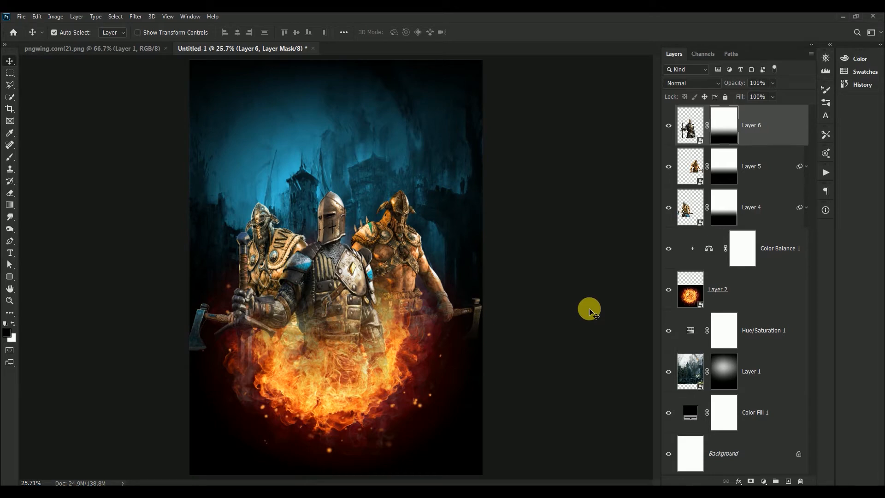
drag(337, 272, 333, 281)
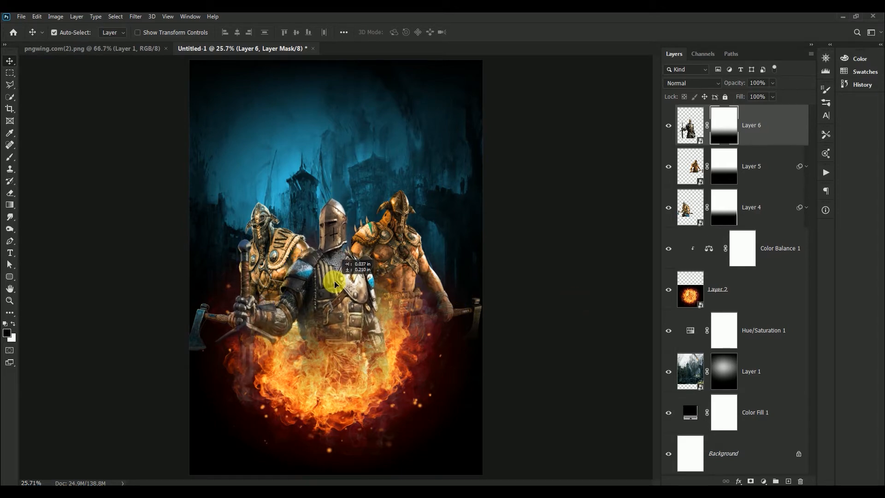
click(394, 251)
drag(396, 250, 394, 254)
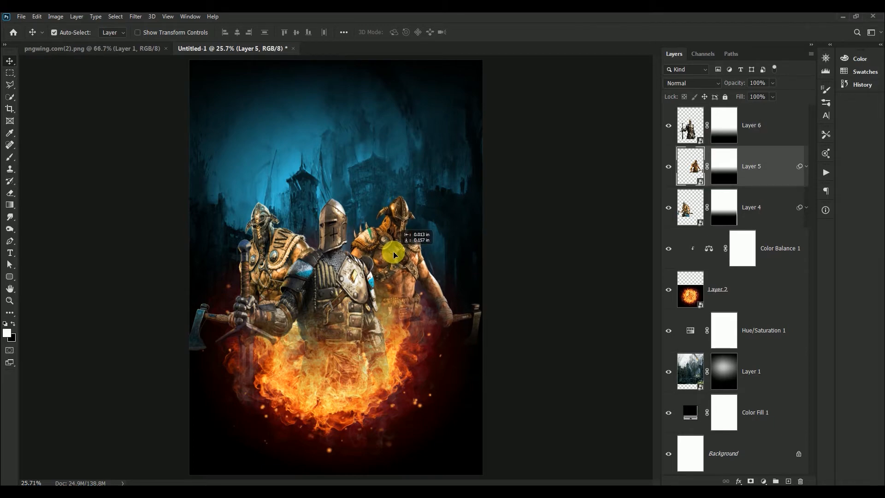
drag(355, 281, 340, 278)
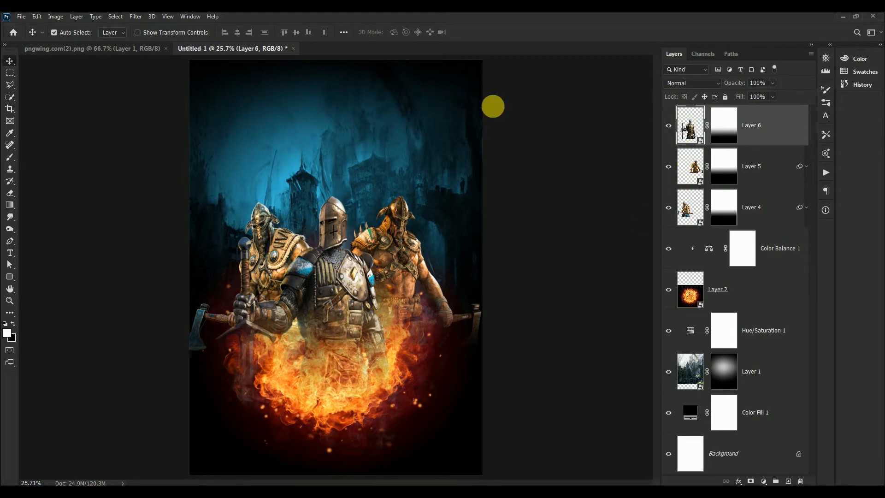
Start a Camera Raw Filter on Layer 6, the armored knight, with Temperature +35 and Contrast +16.
click(142, 17)
click(152, 74)
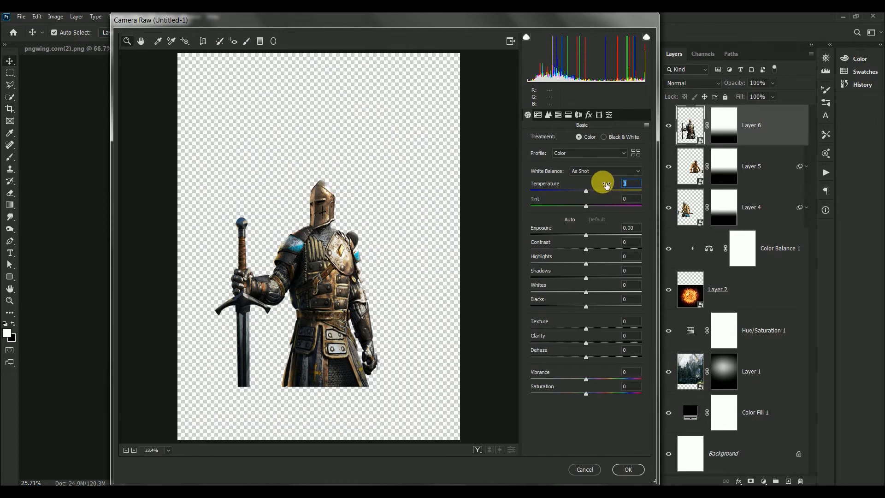
text(35)
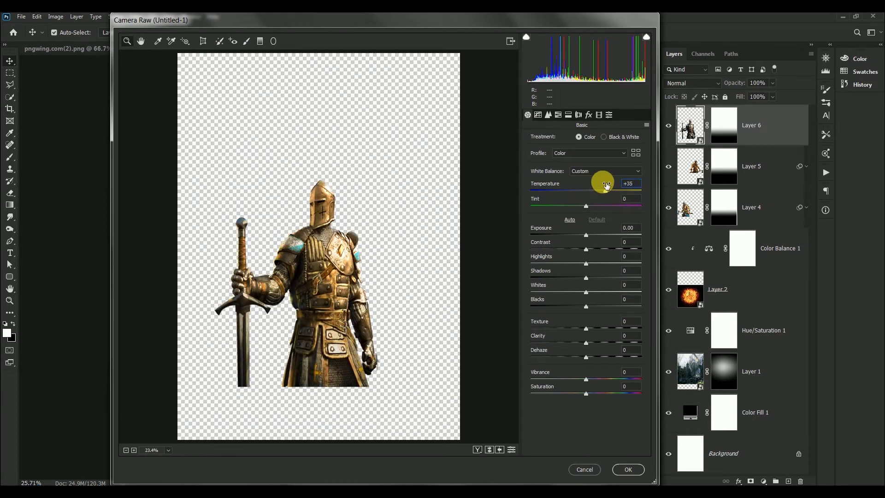
click(633, 246)
text(+16)
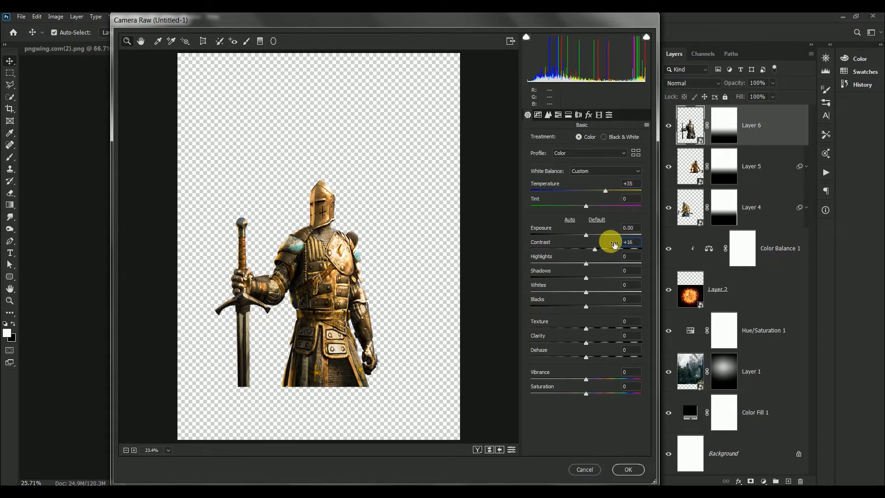
Set Highlights to -40, Shadows to +31, Texture to +14 and Clarity to +35 for the armored knight.
click(636, 257)
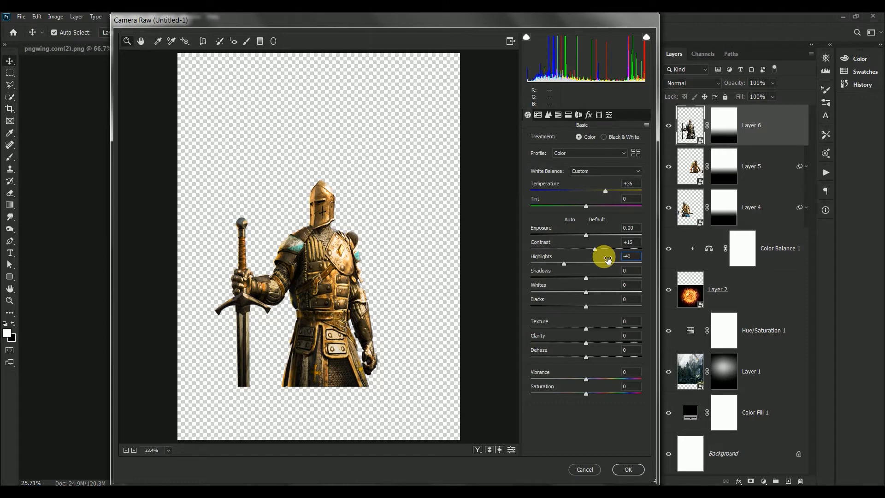
click(620, 271)
text(+3)
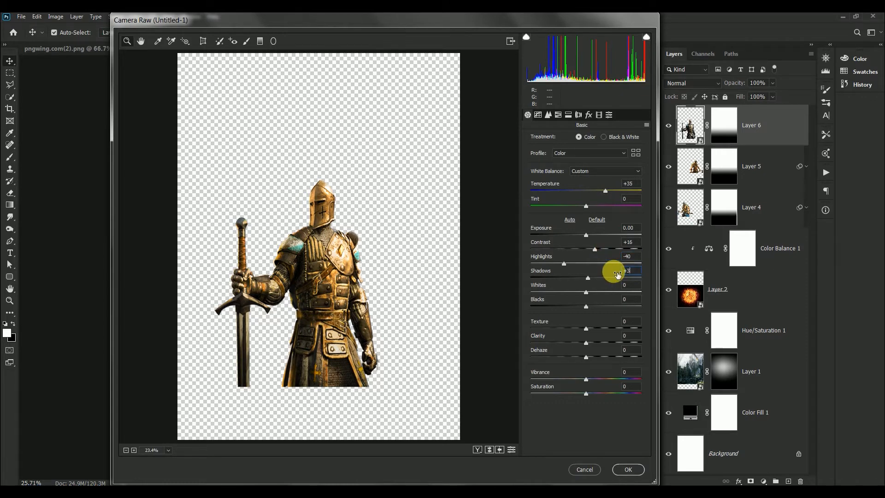
text(1)
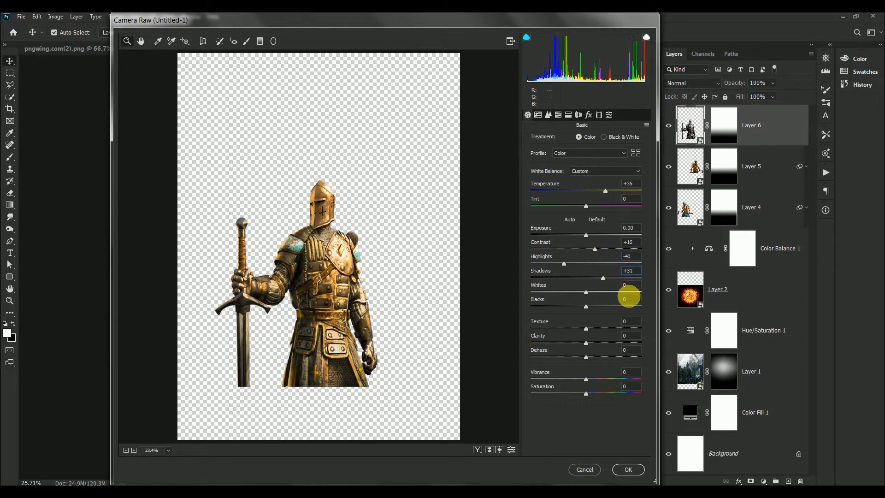
click(617, 325)
text(+)
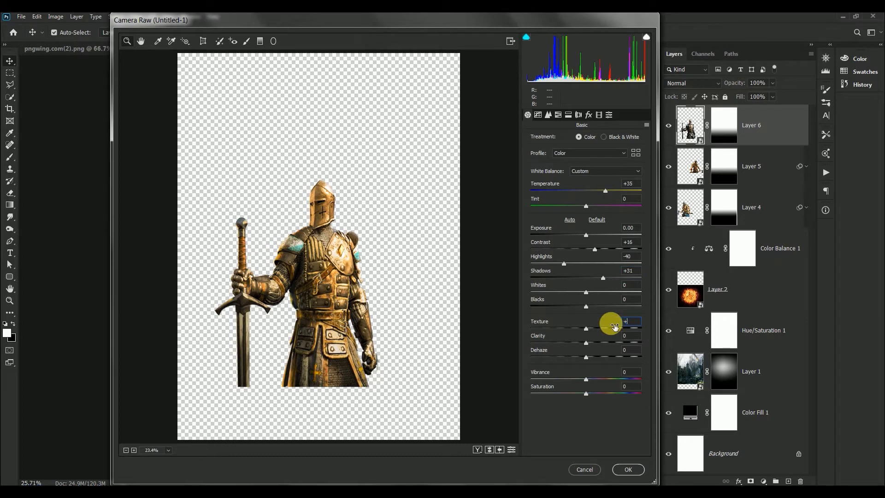
text(14)
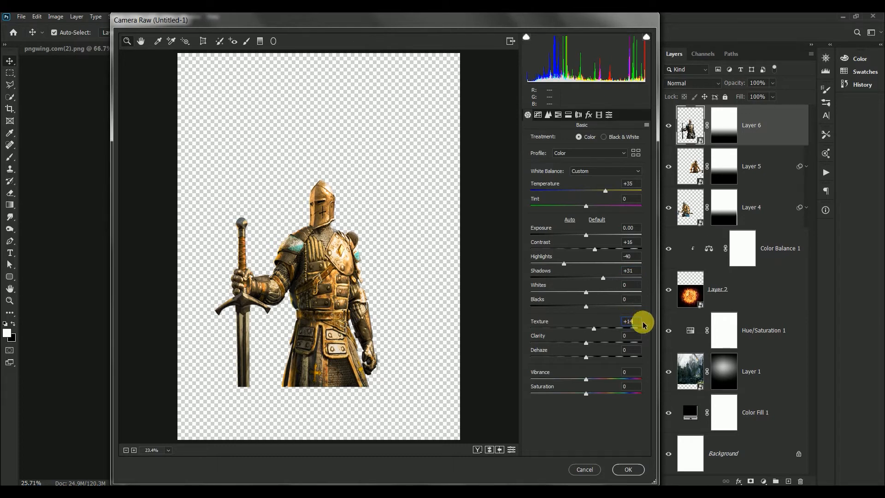
click(630, 339)
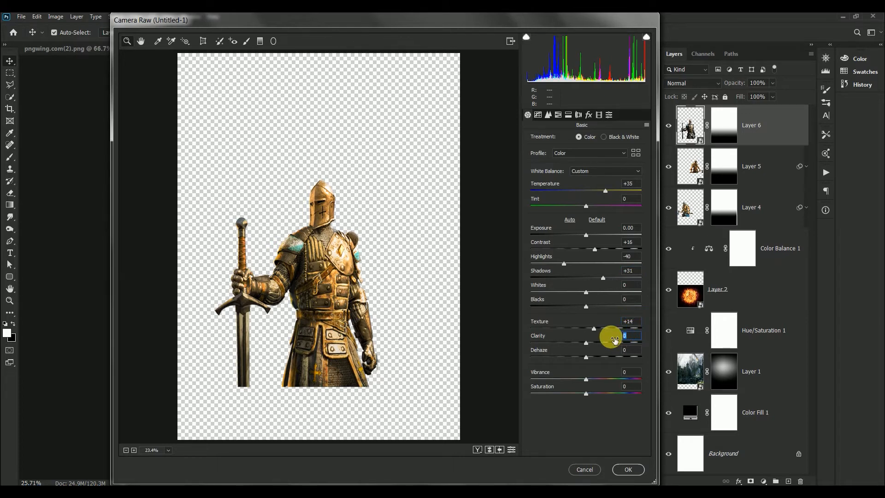
text(+35)
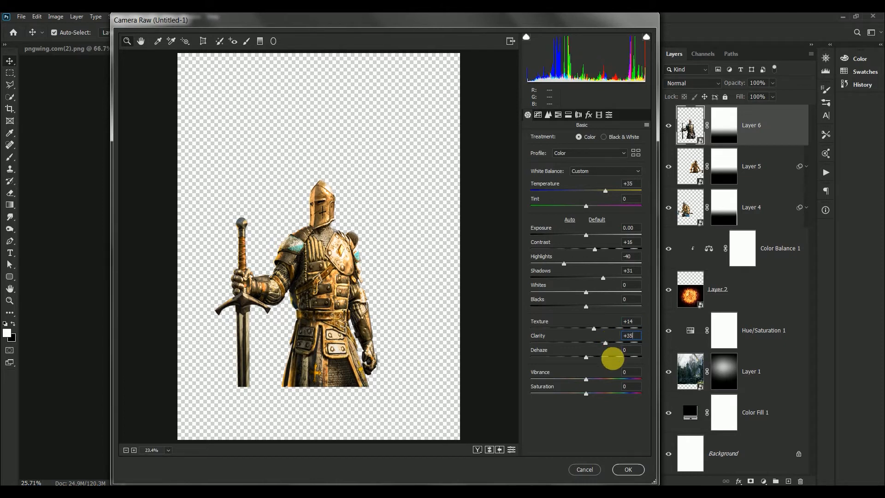
Set Vibrance to +14 and Saturation to +7, and apply the Camera Raw Filter to the armored knight.
click(623, 376)
text(+1)
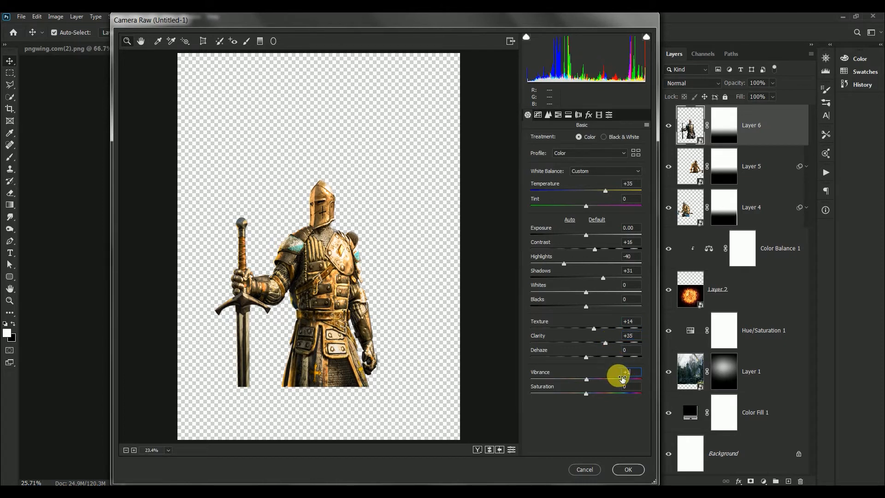
text(4)
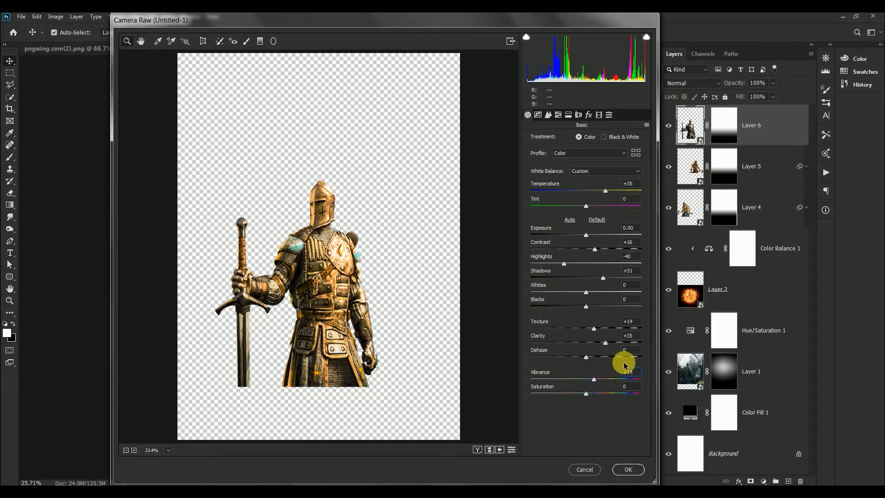
click(618, 388)
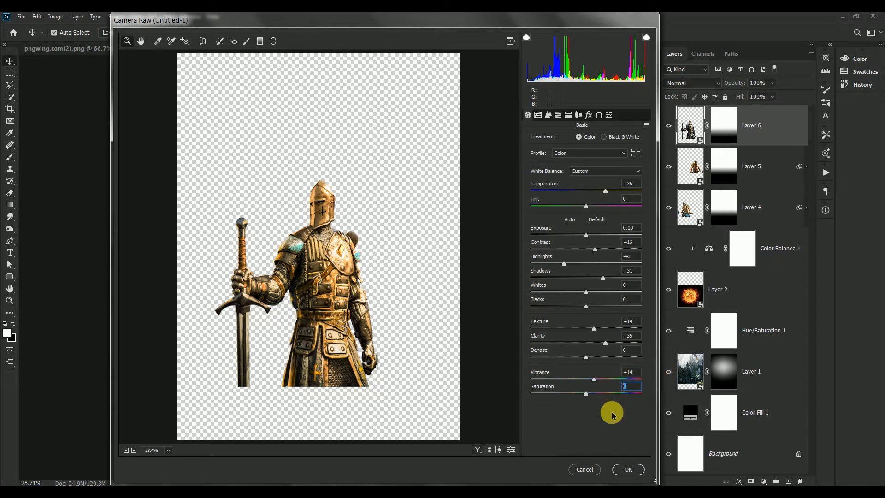
text(+7)
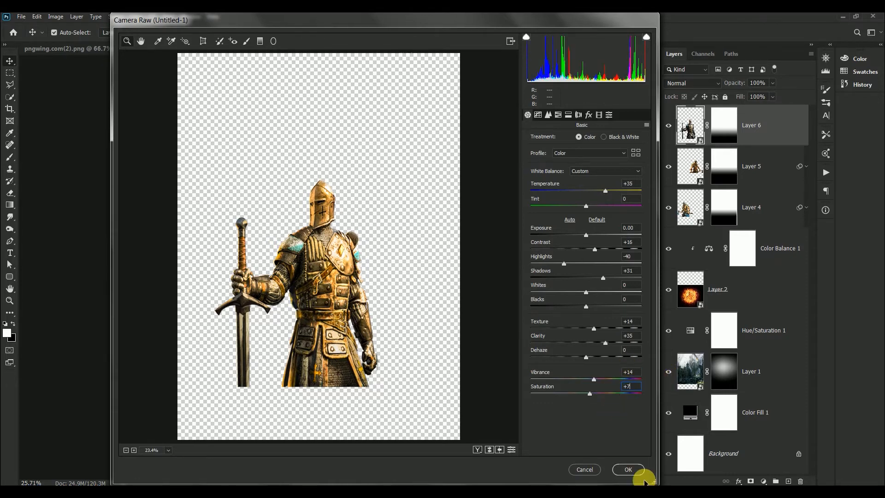
click(629, 469)
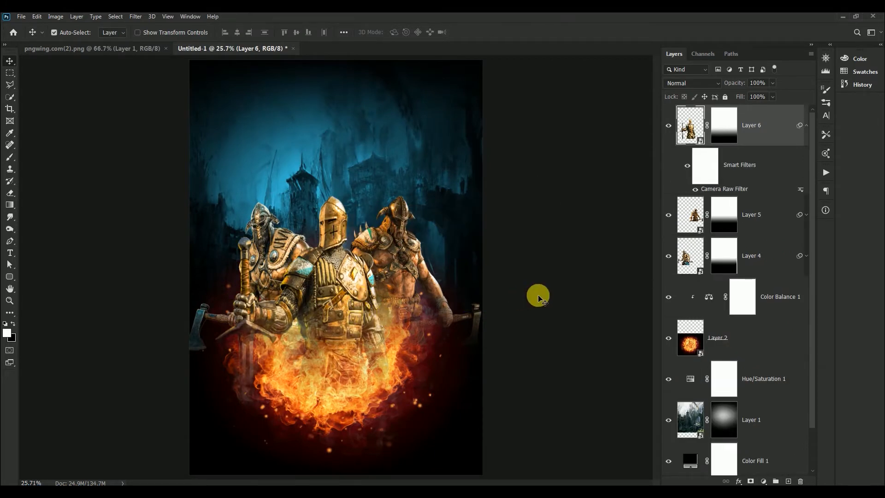
Fade more of the armored knight's sword blade and lower body into the fire with black gradients on the Layer 6 mask.
click(807, 126)
click(723, 120)
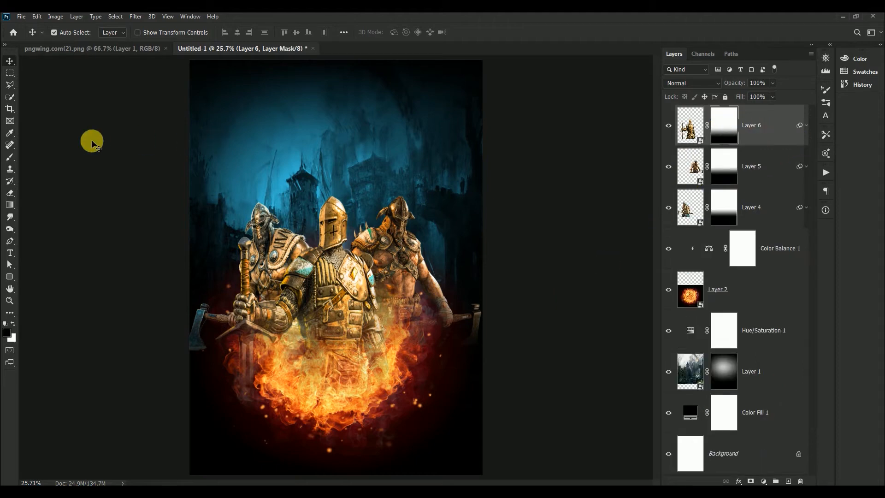
click(10, 205)
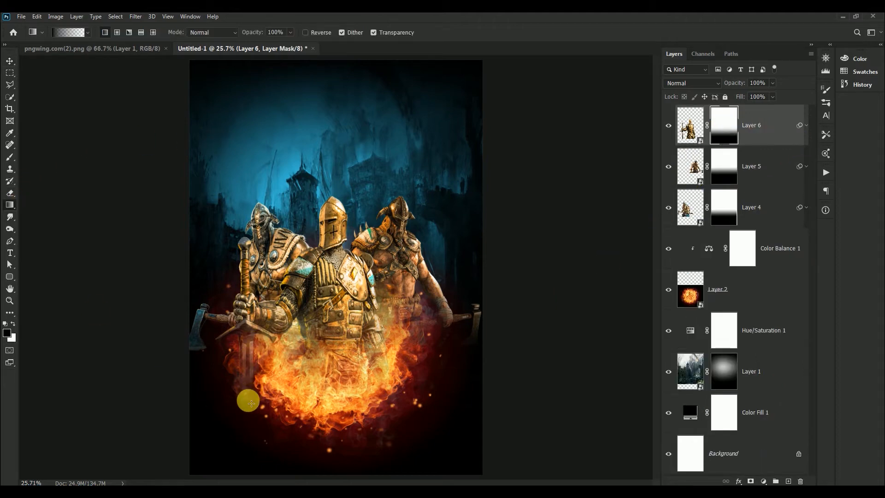
drag(248, 402, 242, 320)
drag(247, 395, 244, 323)
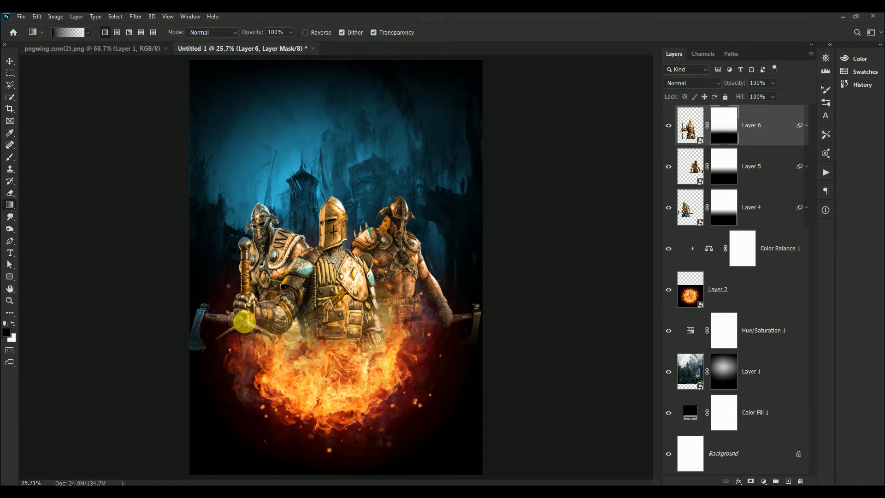
Enlarge the armored knight to about 105.6% width and 111.4% height and reposition him between the two other warriors.
click(12, 62)
drag(342, 280, 342, 275)
key(ctrl+t)
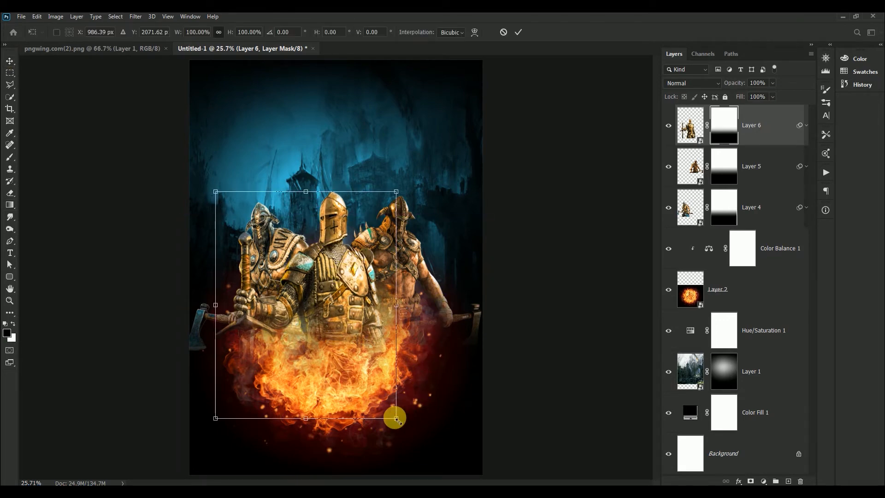
drag(396, 419, 402, 432)
drag(344, 301, 343, 309)
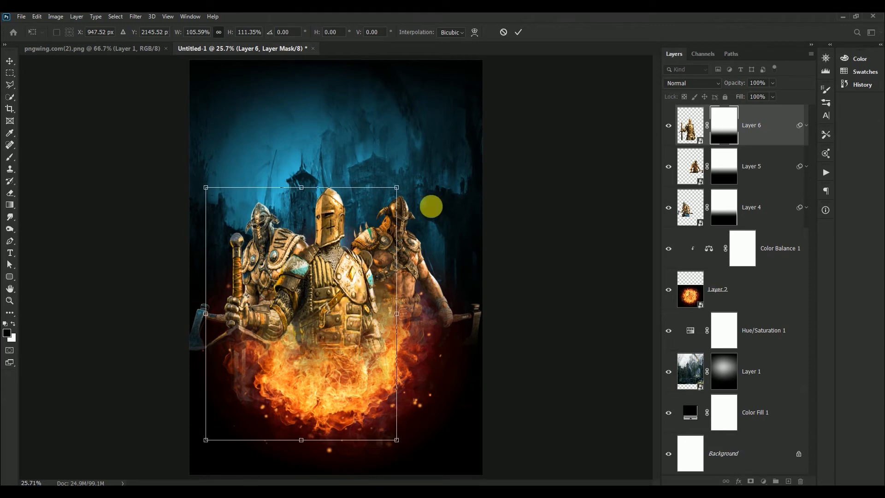
click(519, 32)
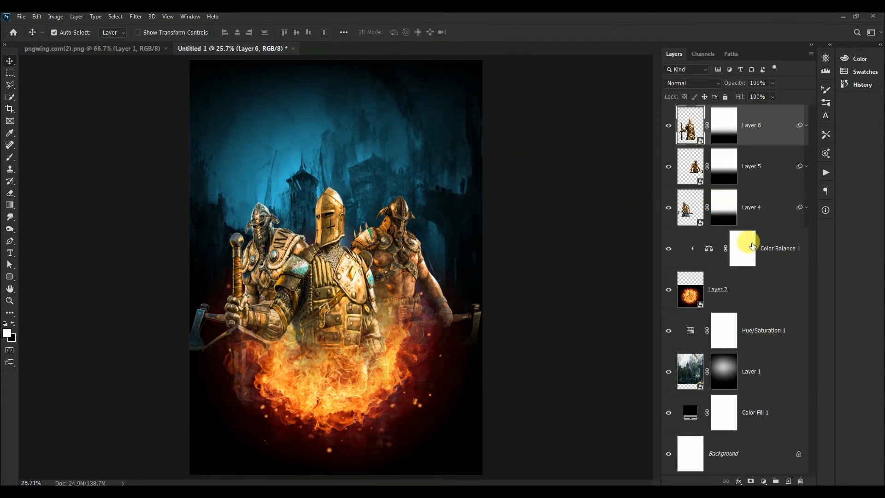
Add a new layer above Layer 6 and fill it with 50% Gray in Normal mode at 100% opacity.
click(788, 481)
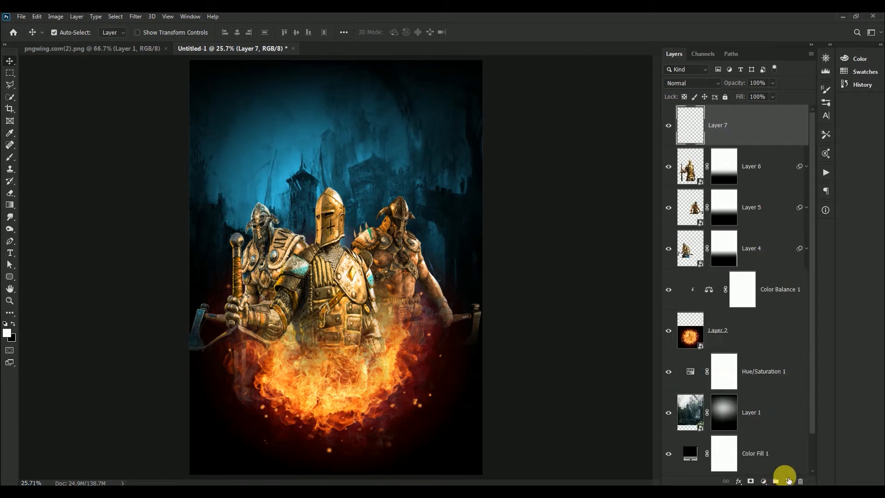
click(36, 18)
click(68, 162)
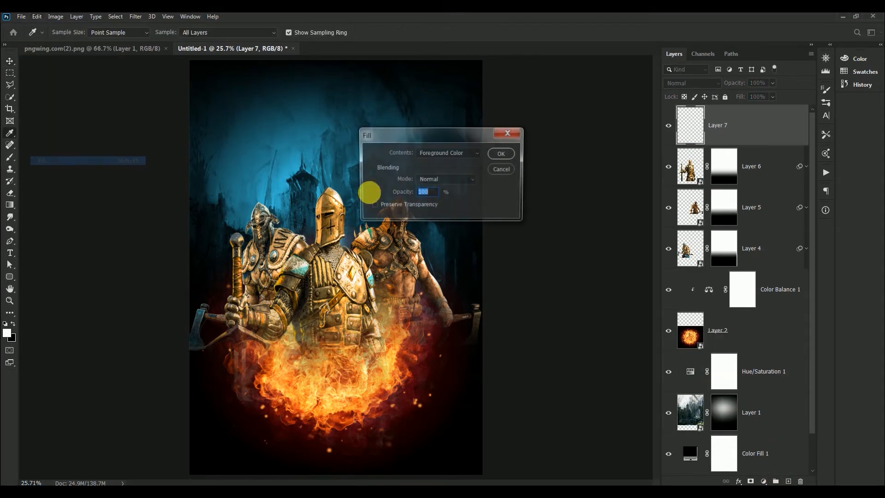
click(477, 159)
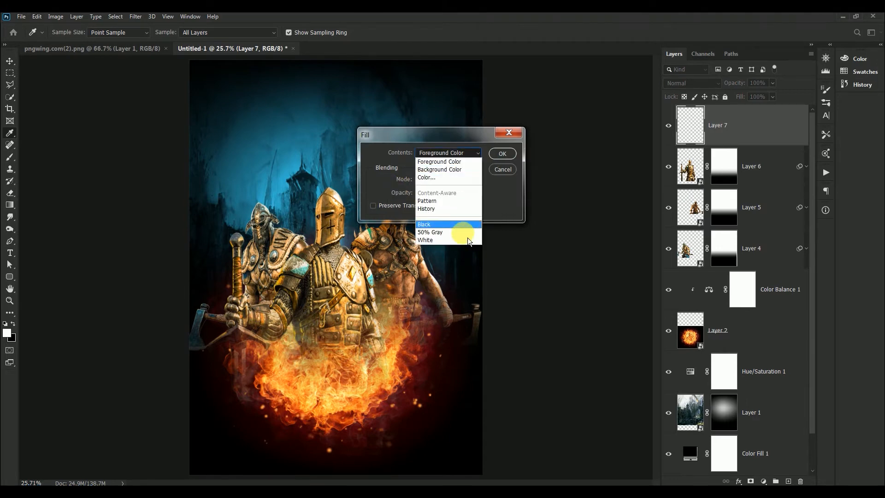
click(467, 232)
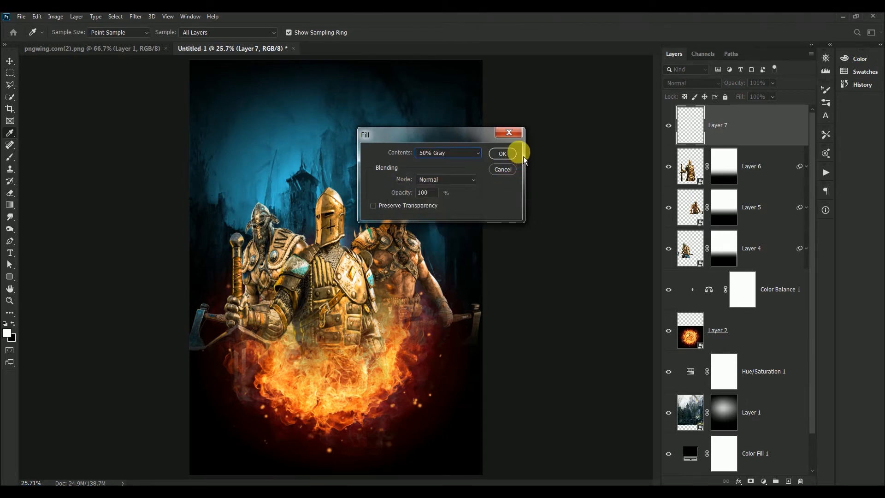
click(511, 155)
key(v)
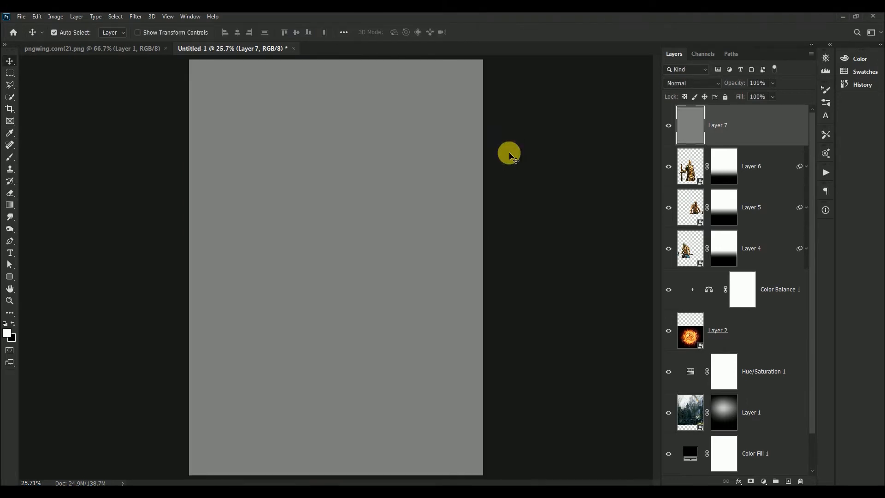
Set the gray layer's blend mode to Overlay and clip it to the armored knight's layer.
click(698, 91)
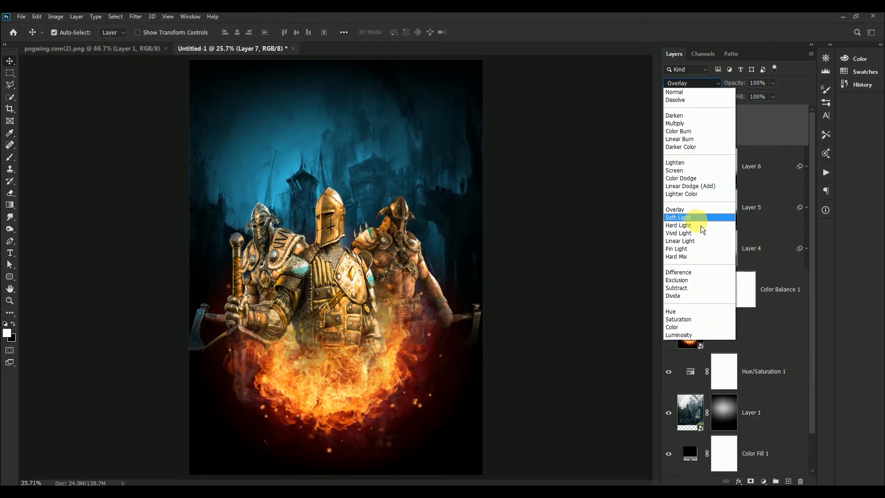
click(705, 211)
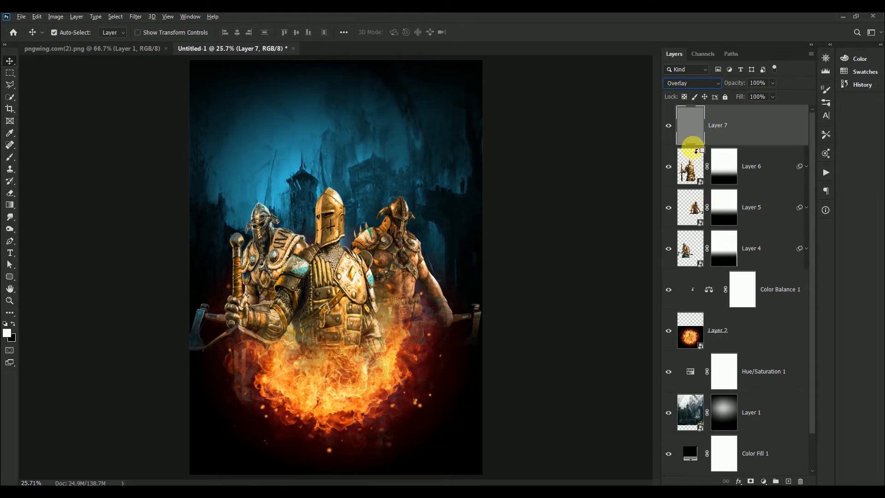
alt+click(697, 151)
Darken the shadows on the armored knight's helmet with the Burn tool on the gray Layer 7, using brush sizes from 50 to 80.
key(ctrl+plus)
key(ctrl+plus)
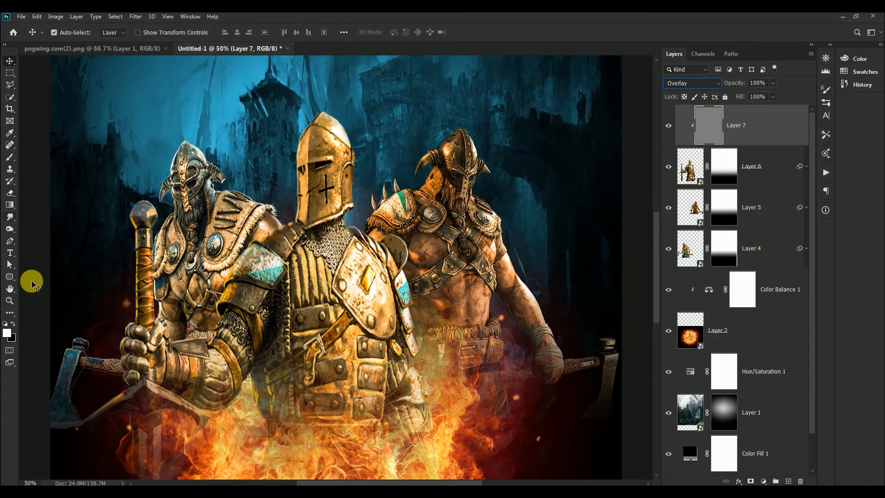
click(14, 325)
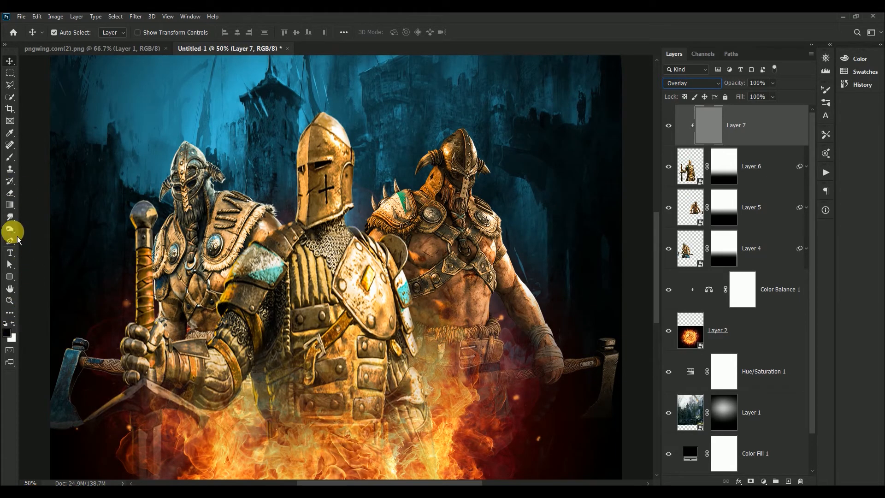
click(11, 230)
click(33, 240)
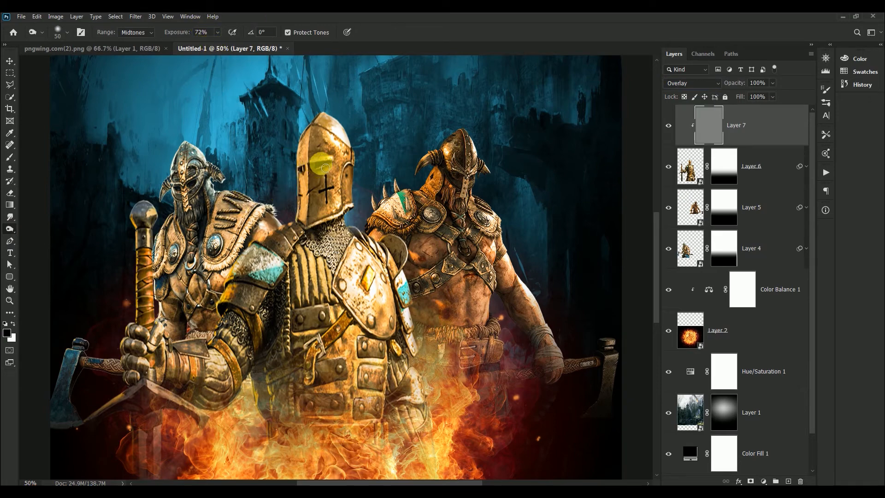
drag(327, 167, 295, 168)
key(bracketright)
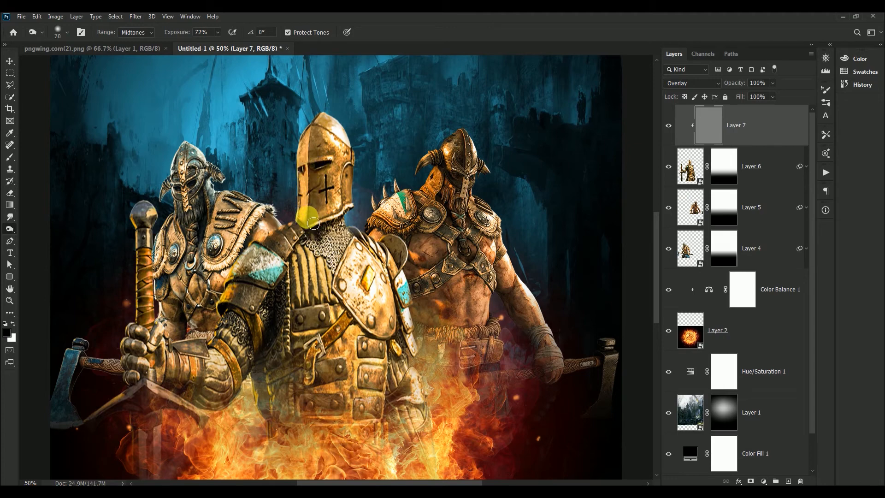
drag(313, 223, 322, 140)
key(bracketright)
mouse_move(351, 193)
mouse_down()
mouse_move(353, 210)
mouse_move(353, 197)
mouse_move(317, 226)
mouse_move(330, 182)
mouse_move(352, 159)
mouse_move(332, 134)
mouse_move(324, 189)
mouse_up()
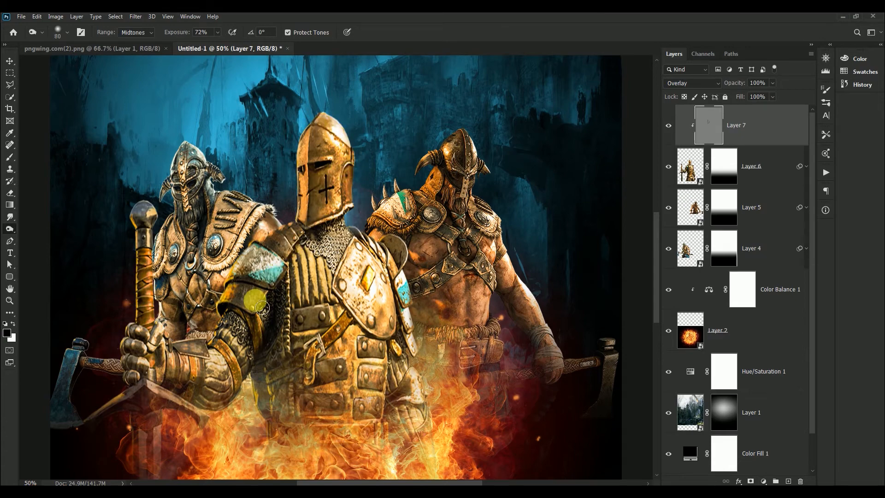
Burn the shadows on the armored knight's forearm and side of the waist with a larger brush, up to size 175.
key(bracketright)
key(bracketright)
key(bracketright)
key(bracketright)
key(bracketright)
key(bracketright)
key(bracketright)
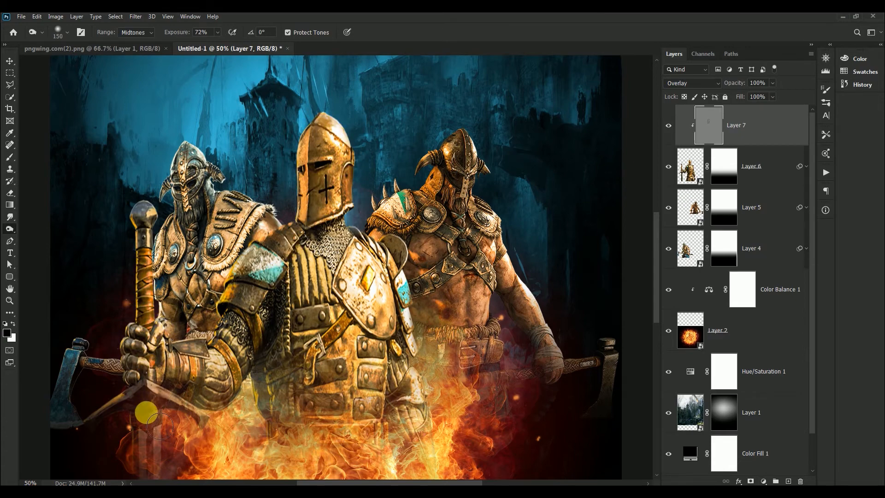
mouse_move(395, 328)
mouse_down()
mouse_move(388, 272)
mouse_move(413, 258)
mouse_move(403, 300)
mouse_move(419, 345)
mouse_move(394, 389)
mouse_up()
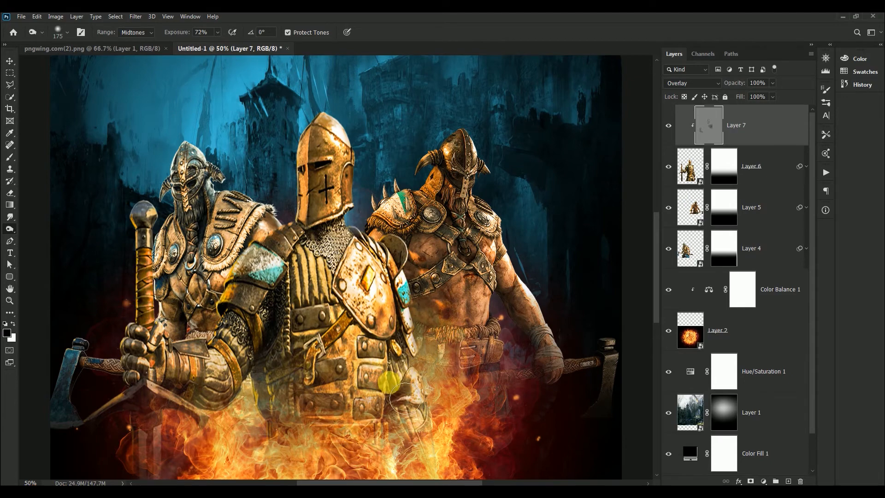
Deepen the shadows on the armored knight's chest, neck, belt area and forearm with the Burn tool at brush sizes 80 to 125.
key(bracketleft)
key(bracketleft)
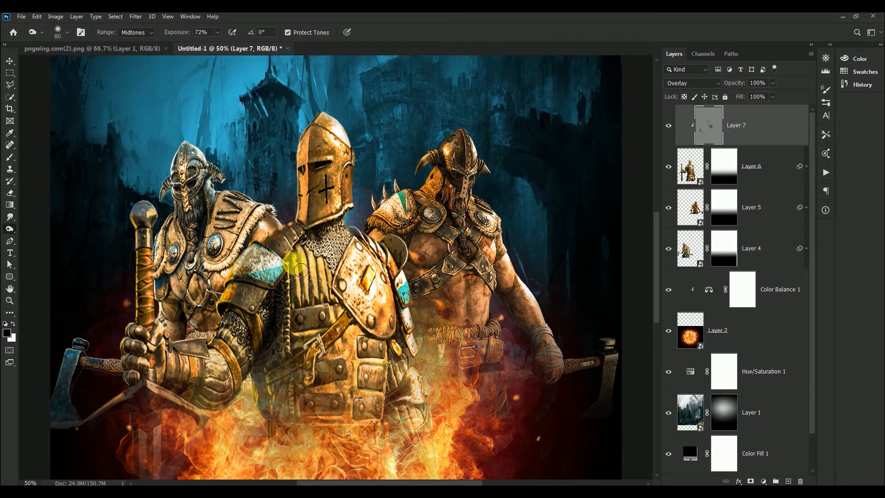
mouse_move(301, 270)
mouse_down()
mouse_move(301, 306)
mouse_move(311, 259)
mouse_move(312, 299)
mouse_move(320, 263)
mouse_move(319, 308)
mouse_move(328, 276)
mouse_move(333, 297)
mouse_move(351, 247)
mouse_move(341, 242)
mouse_move(330, 255)
mouse_move(325, 244)
mouse_move(286, 250)
mouse_move(293, 259)
mouse_move(299, 244)
mouse_move(303, 253)
mouse_move(304, 240)
mouse_move(329, 240)
mouse_move(310, 233)
mouse_move(300, 181)
mouse_up()
key(bracketright)
key(bracketright)
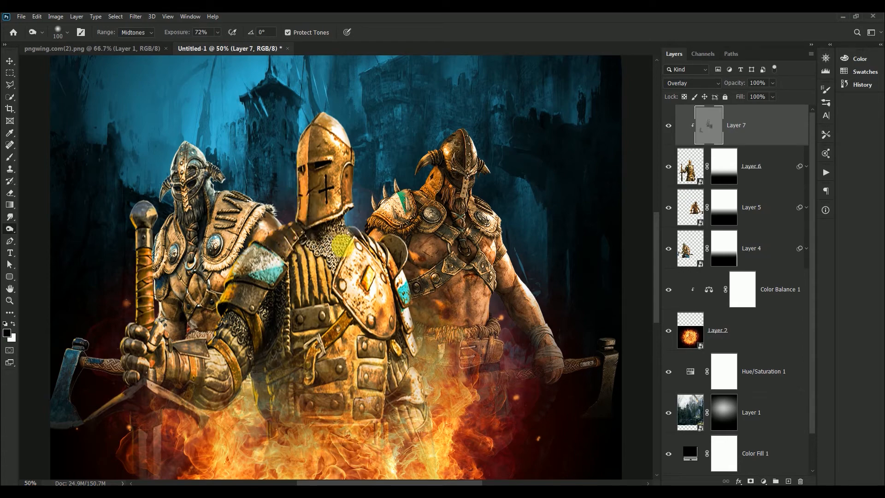
mouse_move(343, 246)
mouse_down()
mouse_move(358, 235)
mouse_move(378, 253)
mouse_up()
key(bracketright)
mouse_move(345, 350)
mouse_down()
mouse_move(319, 369)
mouse_move(350, 339)
mouse_move(289, 383)
mouse_move(239, 388)
mouse_move(232, 375)
mouse_move(232, 397)
mouse_move(229, 382)
mouse_move(222, 399)
mouse_move(234, 374)
mouse_move(230, 402)
mouse_move(237, 371)
mouse_move(225, 403)
mouse_move(192, 389)
mouse_up()
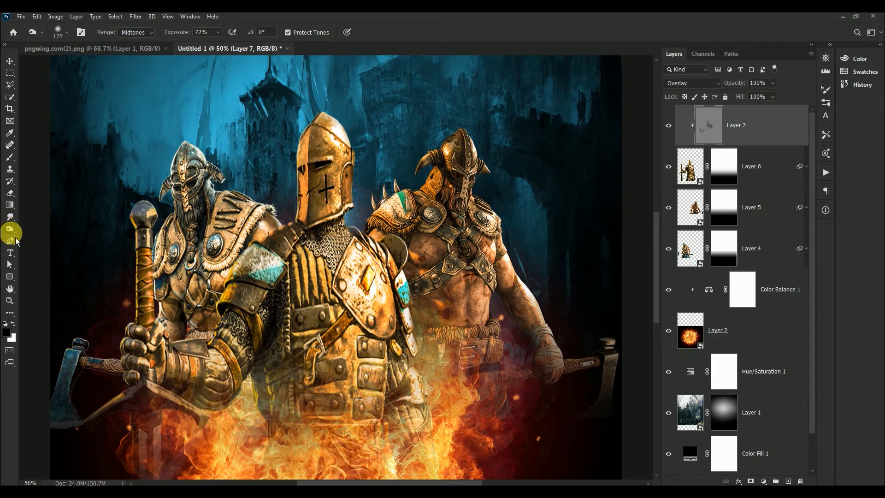
Brighten the armored knight's sword pommel and grip on the gray layer with the Dodge tool, using a 200 px brush.
drag(15, 237, 32, 236)
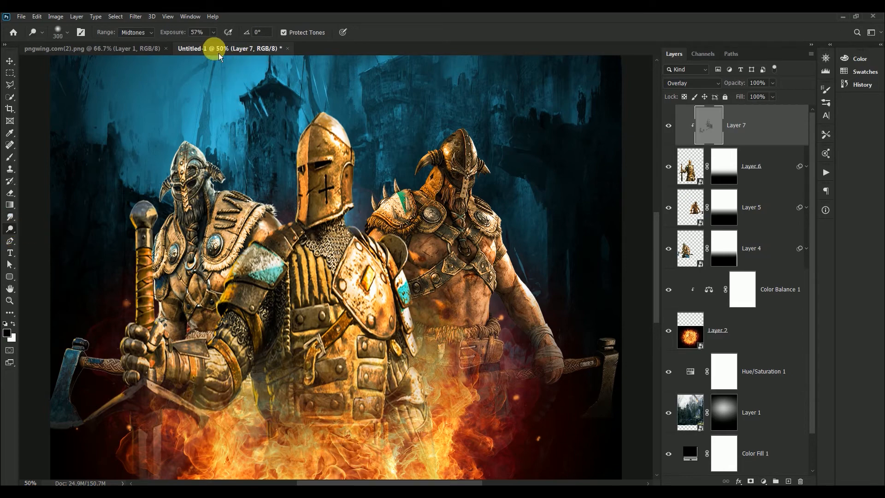
key(bracketleft)
key(bracketleft)
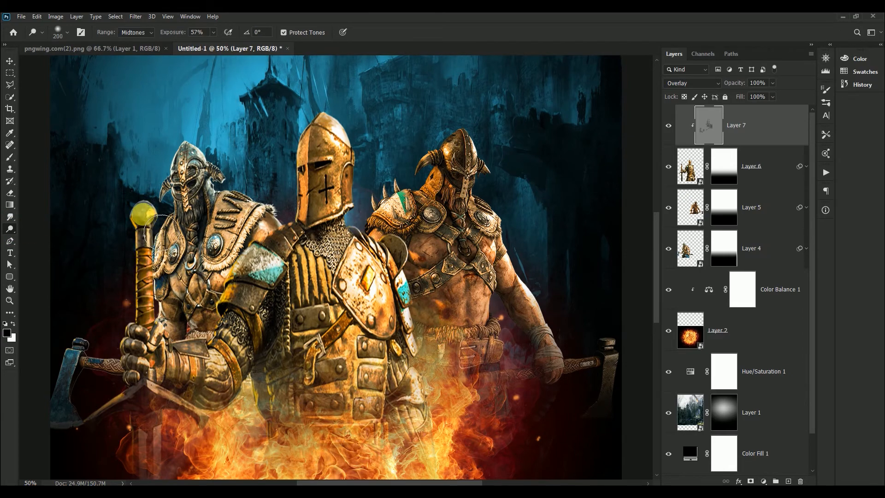
mouse_move(162, 256)
mouse_down()
mouse_move(169, 346)
mouse_move(167, 233)
mouse_up()
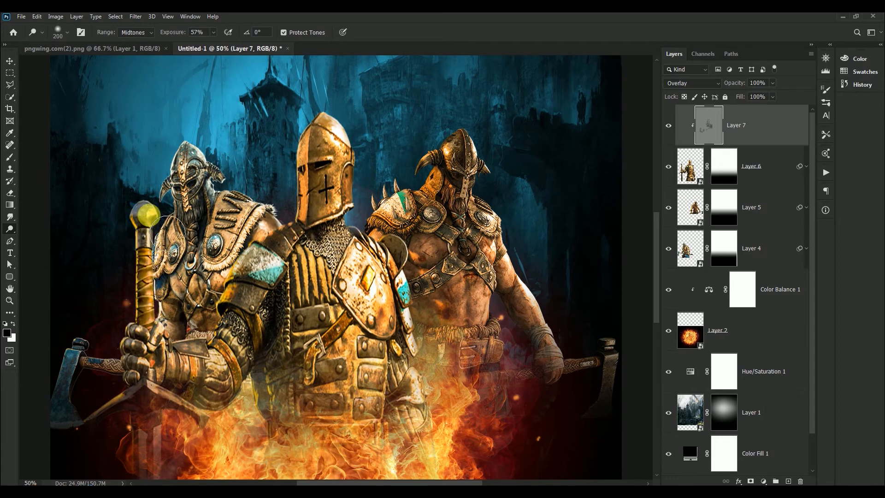
click(10, 60)
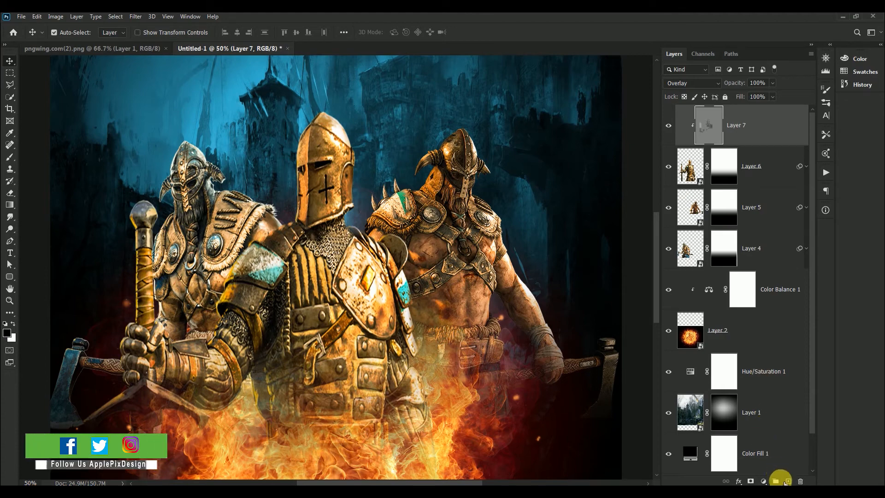
Add a new layer above the gray dodge-and-burn layer and set the foreground color to orange ff9000.
click(788, 481)
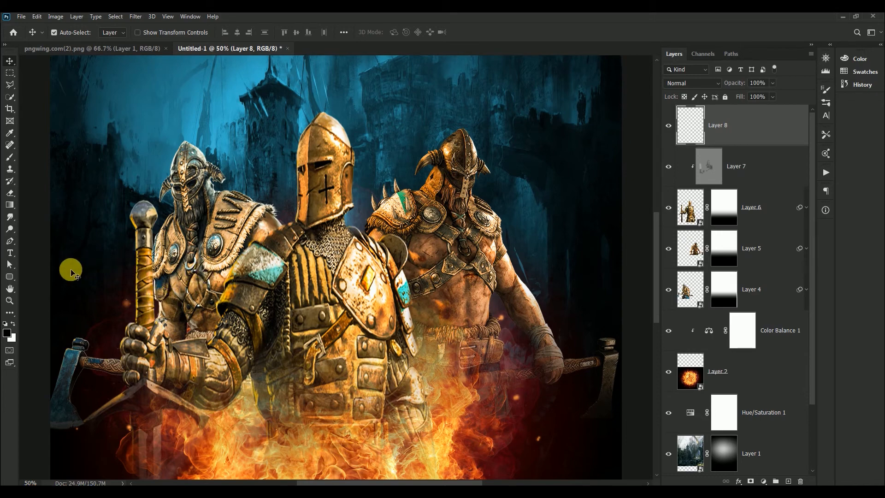
click(9, 333)
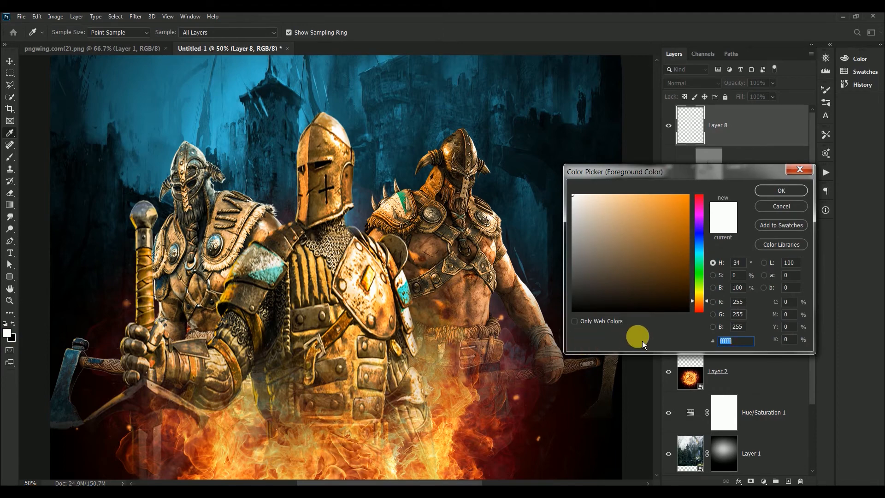
text(ff)
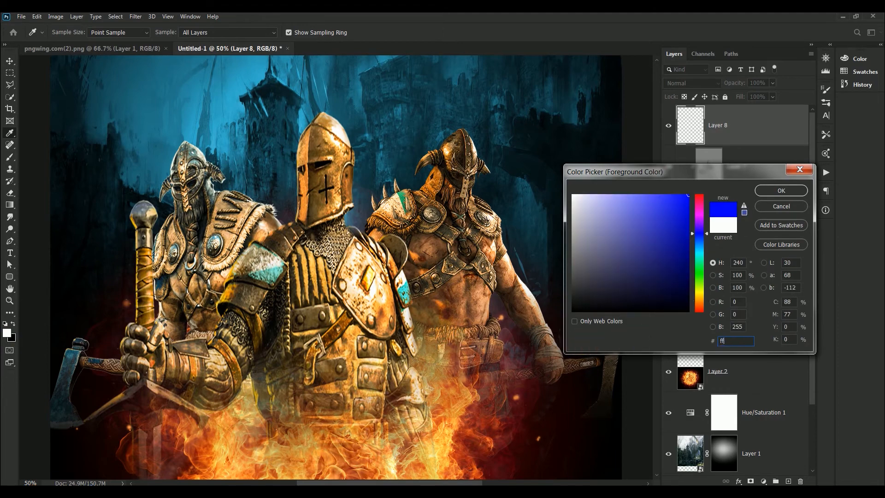
text(9000)
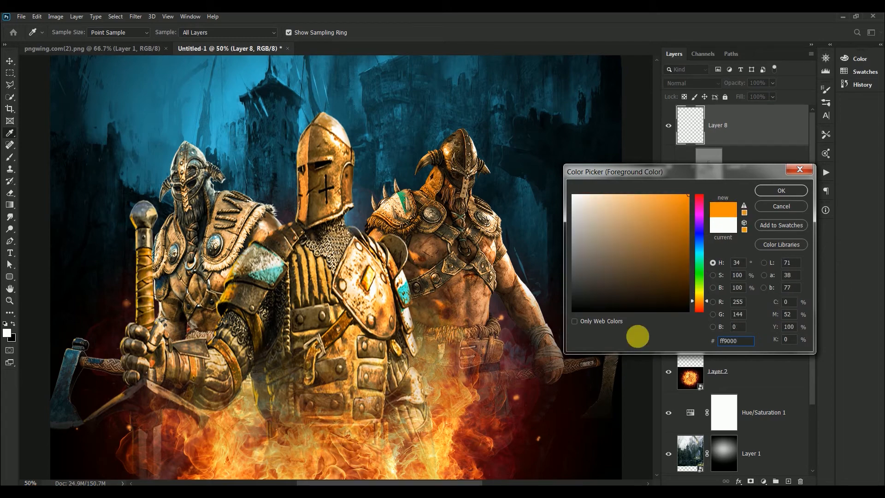
click(800, 193)
key(v)
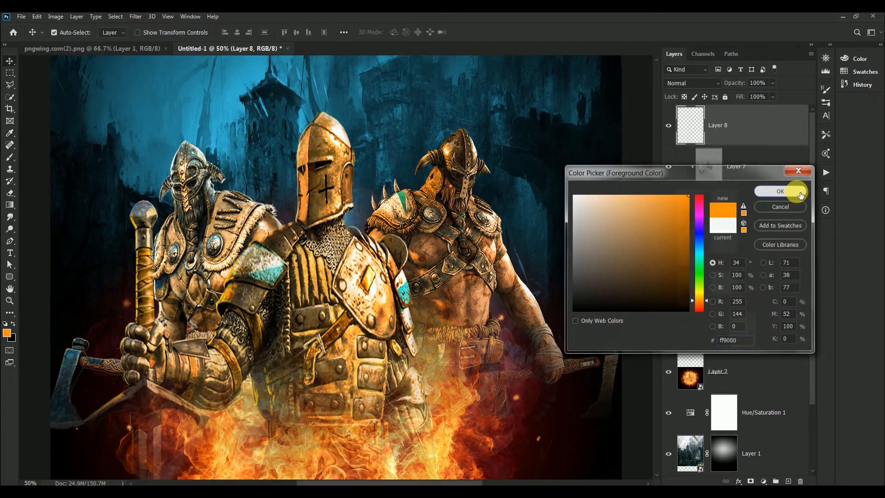
Fill the new top layer with the orange foreground color at 100% opacity in Normal mode.
click(37, 16)
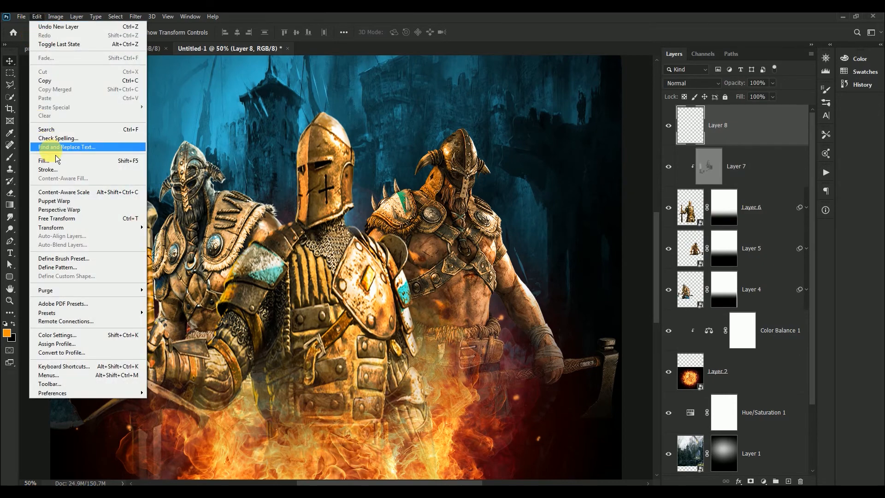
click(49, 158)
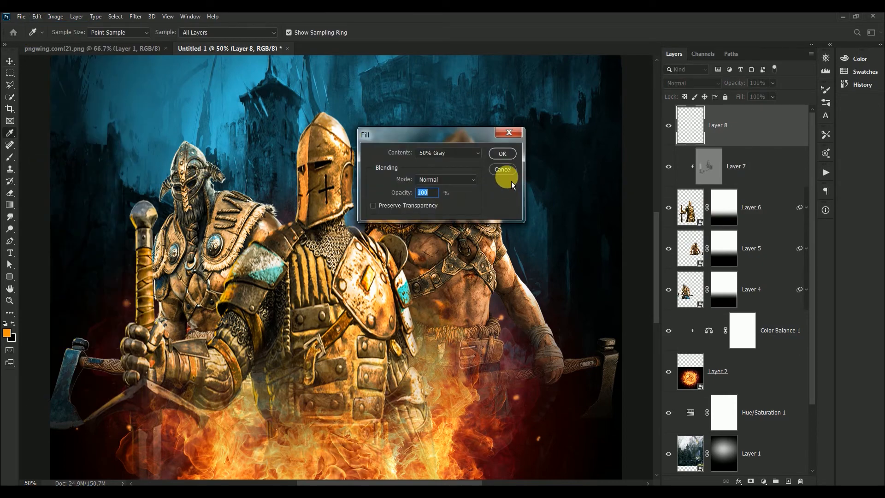
click(474, 161)
click(463, 162)
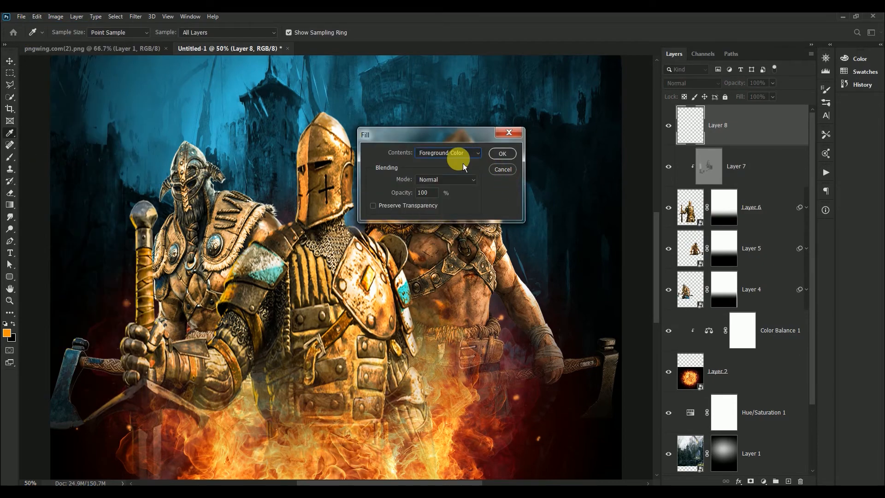
click(502, 154)
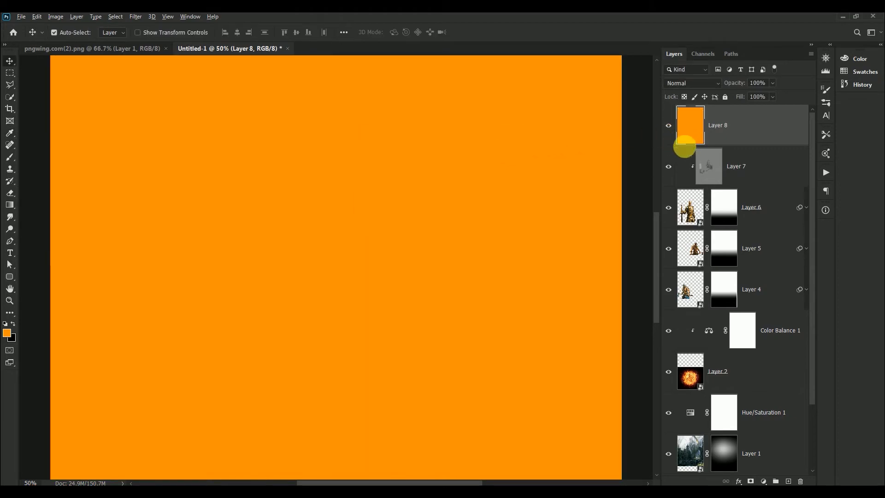
Clip the orange layer to the armored knight, blend it with Soft Light and set its opacity to 67%.
alt+click(684, 147)
click(692, 83)
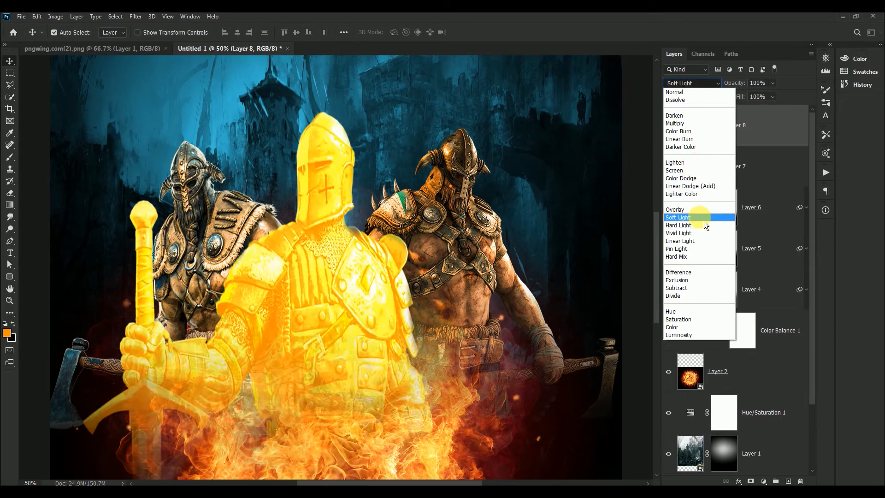
click(704, 220)
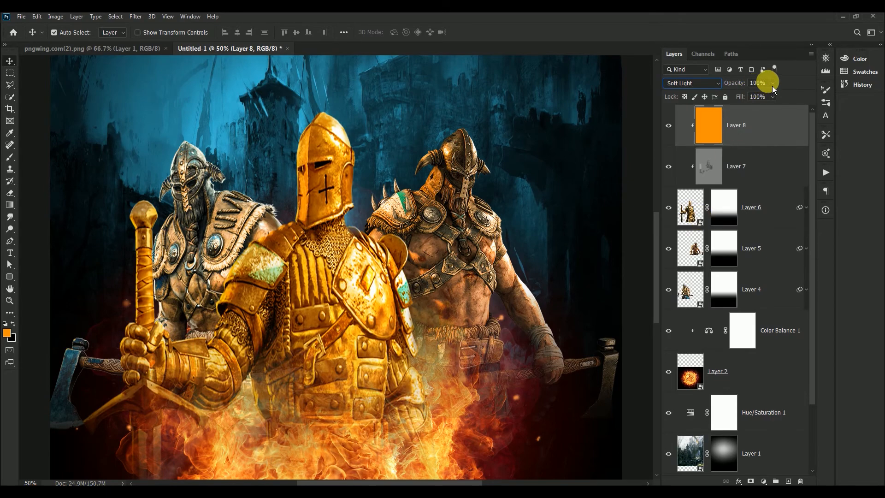
click(741, 83)
text(67)
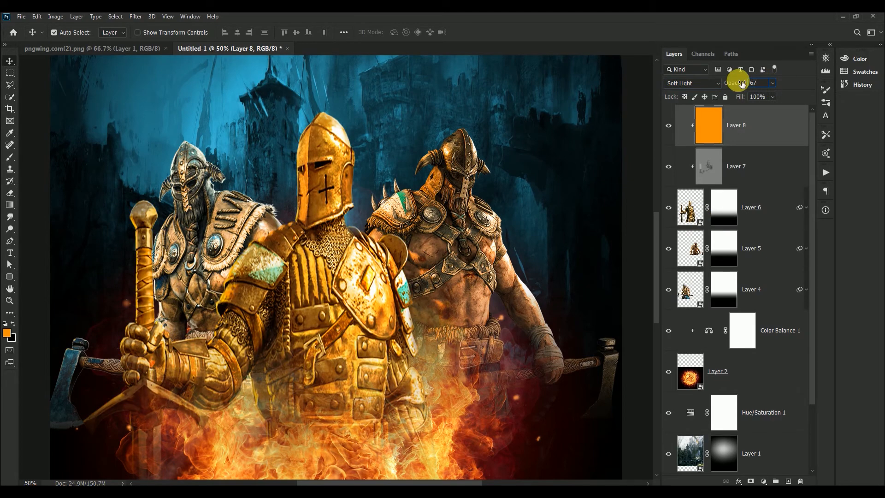
Set up a soft round brush at 500 px with black as the foreground color, and undo a trial stroke on the orange layer.
click(9, 158)
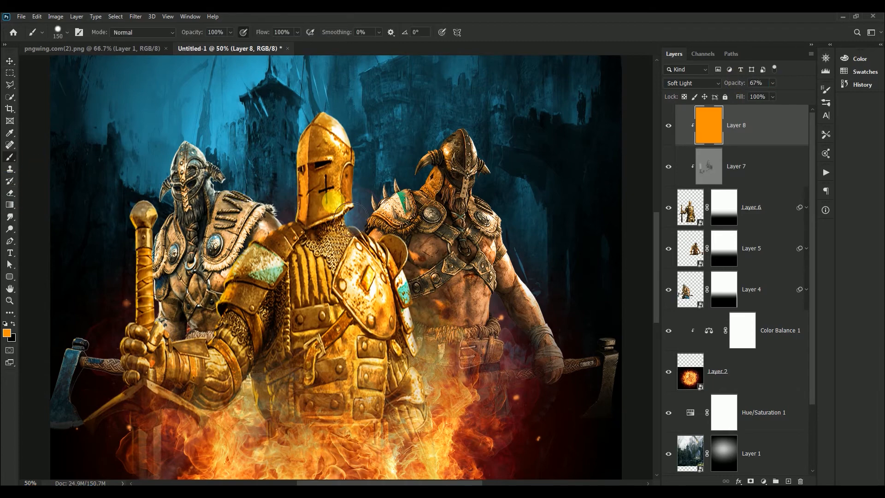
right_click(338, 202)
click(400, 292)
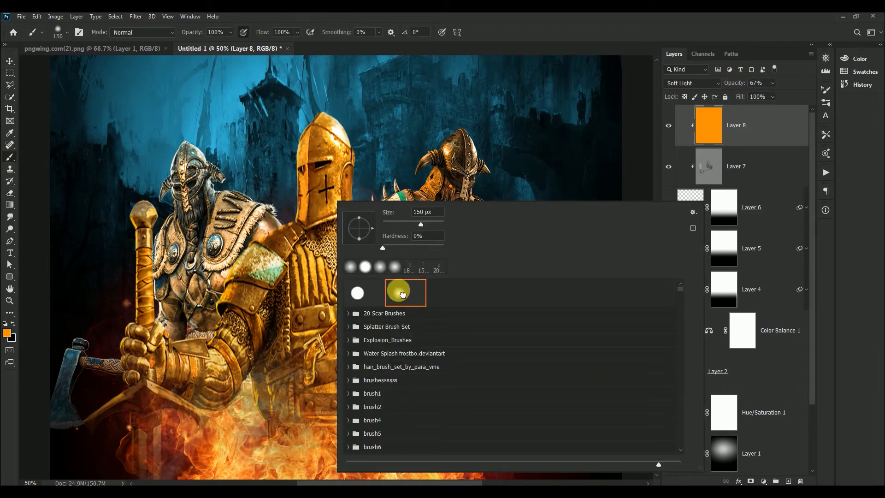
click(526, 22)
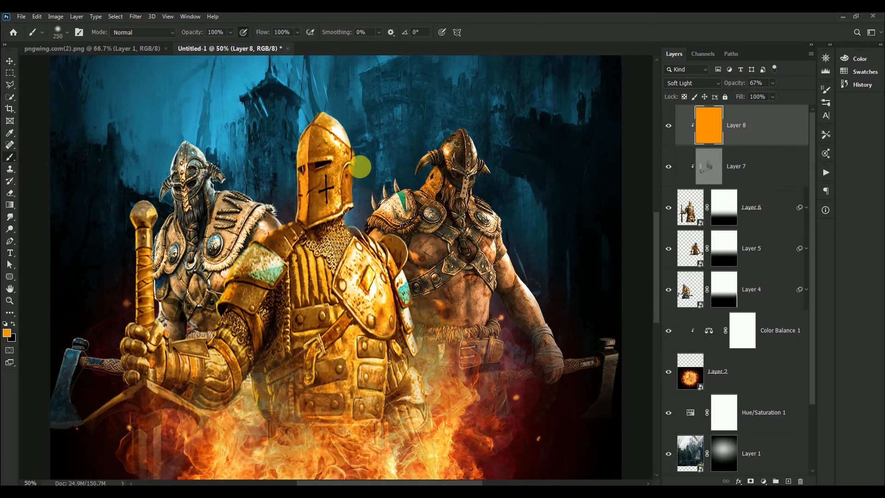
key(bracketright)
key(bracketright)
key(bracketright)
key(bracketright)
key(bracketright)
key(bracketright)
key(x)
mouse_move(315, 208)
mouse_down()
mouse_move(354, 211)
mouse_move(322, 187)
mouse_move(314, 219)
mouse_up()
key(ctrl+z)
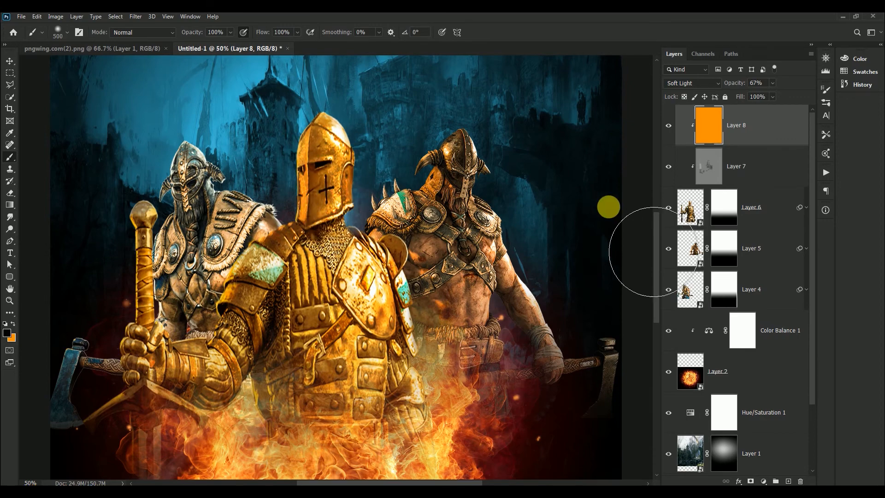
Add a layer mask to the orange layer and paint black over the armored knight's helmet, chest and torso.
click(751, 481)
mouse_move(318, 217)
mouse_down()
mouse_move(336, 192)
mouse_move(317, 405)
mouse_move(310, 379)
mouse_move(243, 434)
mouse_move(190, 419)
mouse_move(201, 277)
mouse_move(250, 364)
mouse_move(392, 426)
mouse_move(392, 402)
mouse_move(454, 468)
mouse_up()
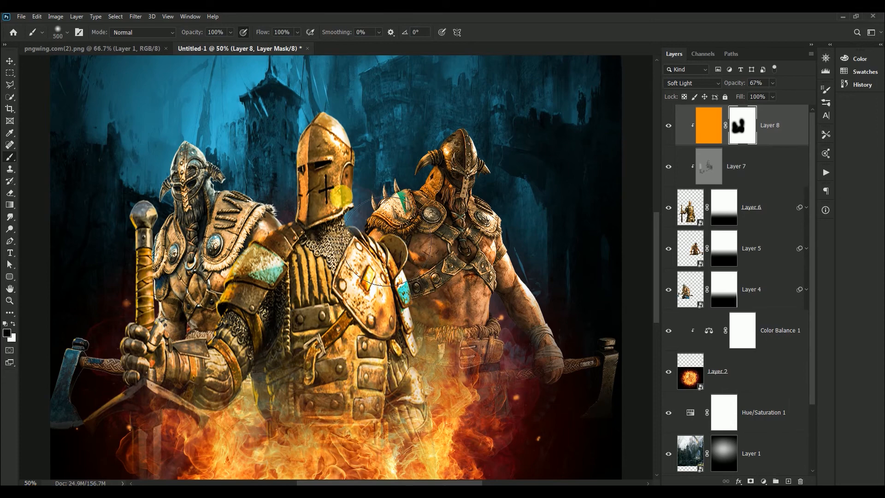
mouse_move(316, 340)
mouse_down()
mouse_move(373, 451)
mouse_move(436, 484)
mouse_up()
Restore the orange glow along the armored knight's helmet, shoulders, sword and arm edges by painting white on the mask with a 200 px soft brush.
key(bracketleft)
key(bracketleft)
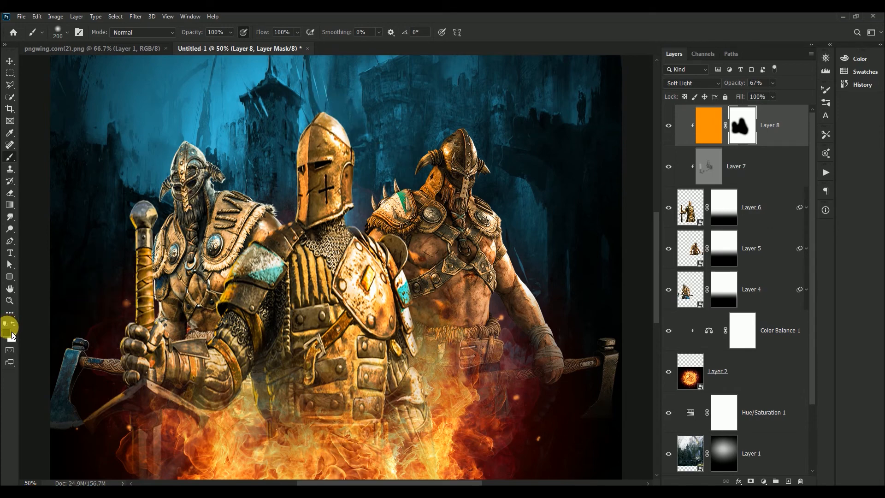
click(14, 324)
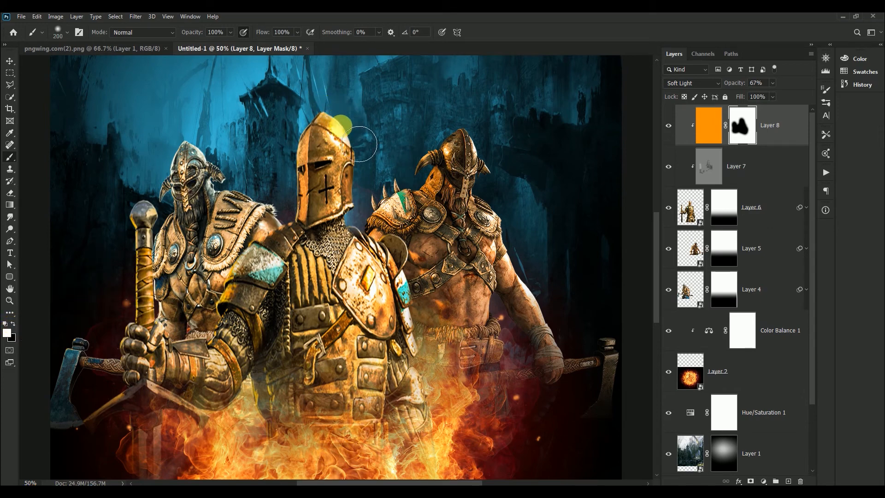
right_click(362, 151)
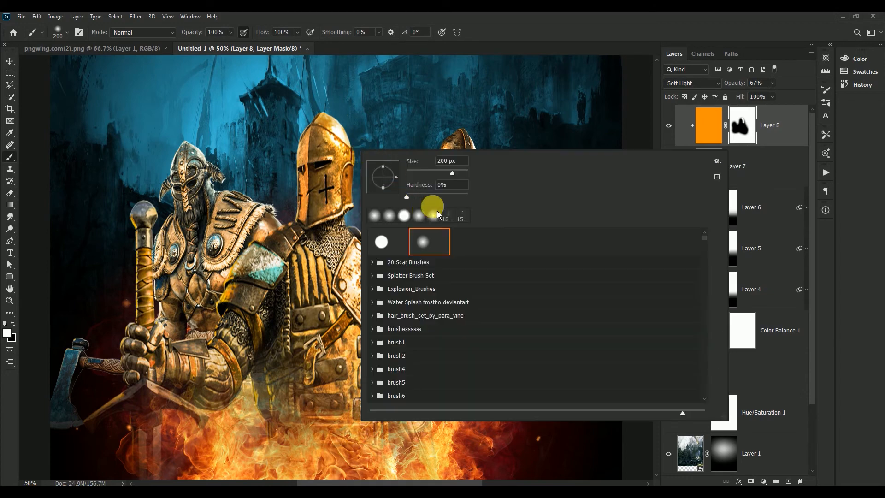
click(435, 198)
click(529, 18)
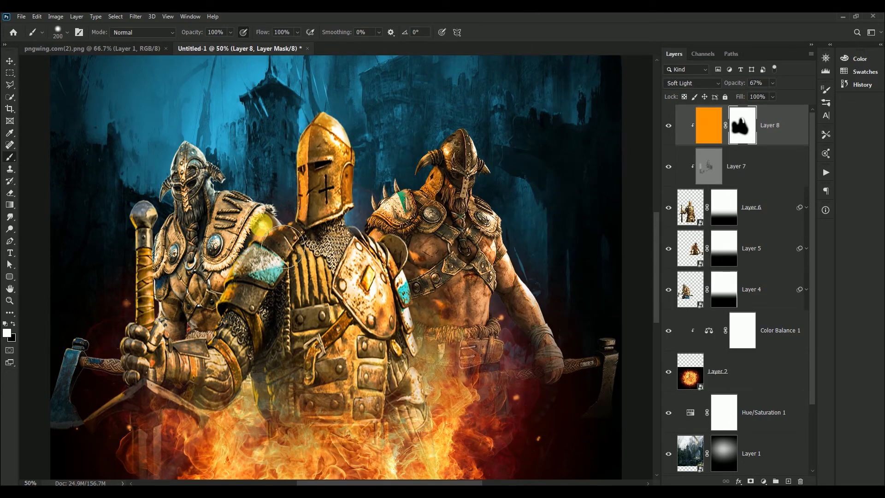
mouse_move(254, 272)
mouse_down()
mouse_move(212, 309)
mouse_move(208, 341)
mouse_move(189, 351)
mouse_move(151, 206)
mouse_up()
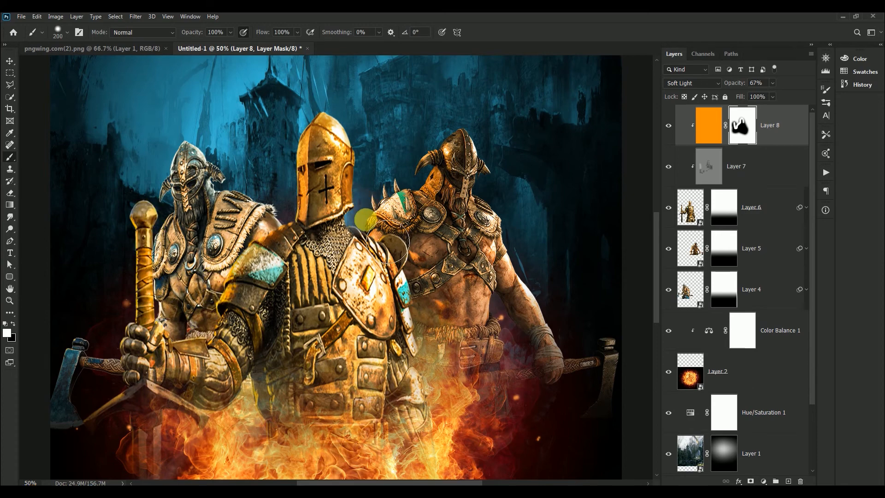
mouse_move(367, 221)
mouse_down()
mouse_move(401, 267)
mouse_move(464, 448)
mouse_up()
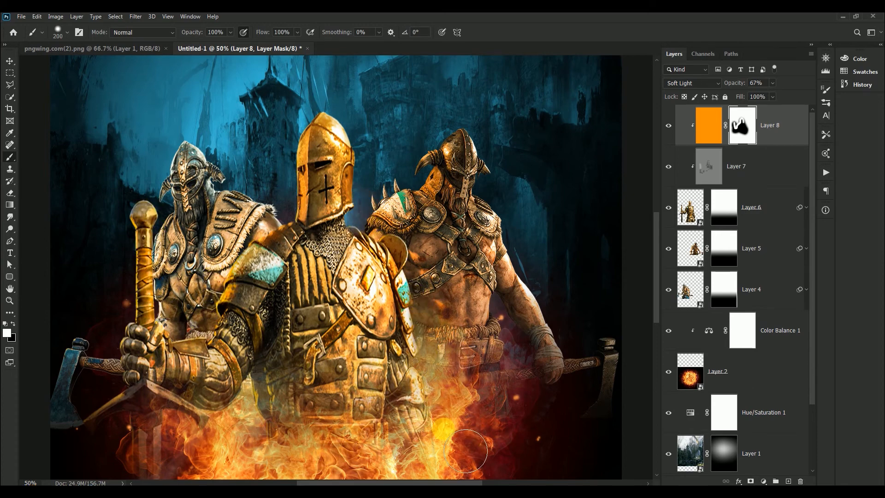
mouse_move(221, 408)
mouse_down()
mouse_move(199, 408)
mouse_move(257, 309)
mouse_move(228, 353)
mouse_move(194, 358)
mouse_move(224, 351)
mouse_move(309, 240)
mouse_move(379, 233)
mouse_move(409, 245)
mouse_move(658, 183)
mouse_up()
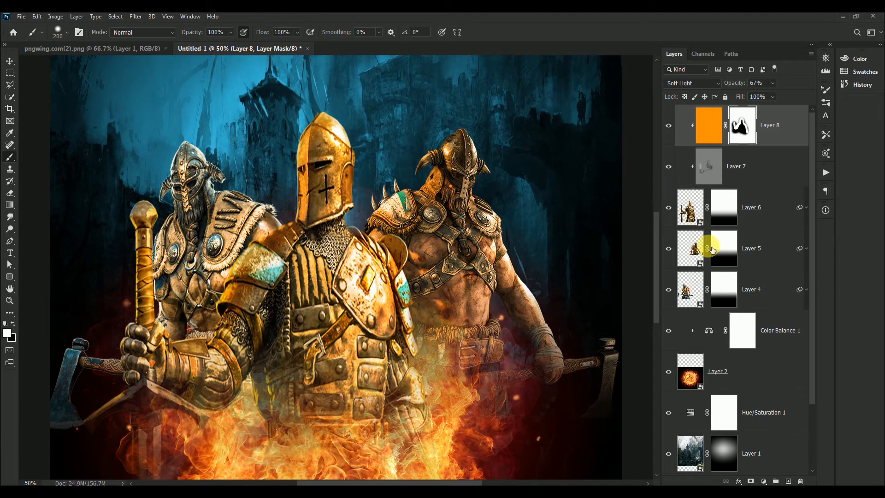
Add a new layer above the bare-chested warrior's Layer 5 and fill it with the orange foreground color.
click(742, 265)
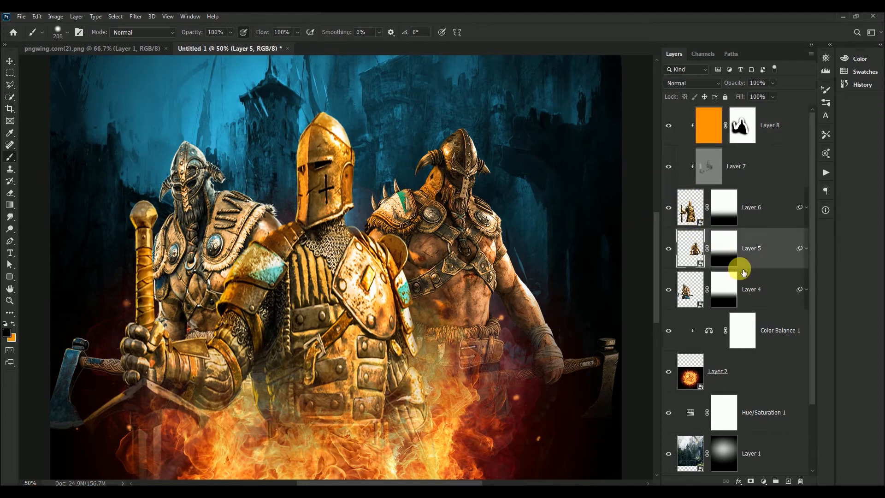
click(789, 481)
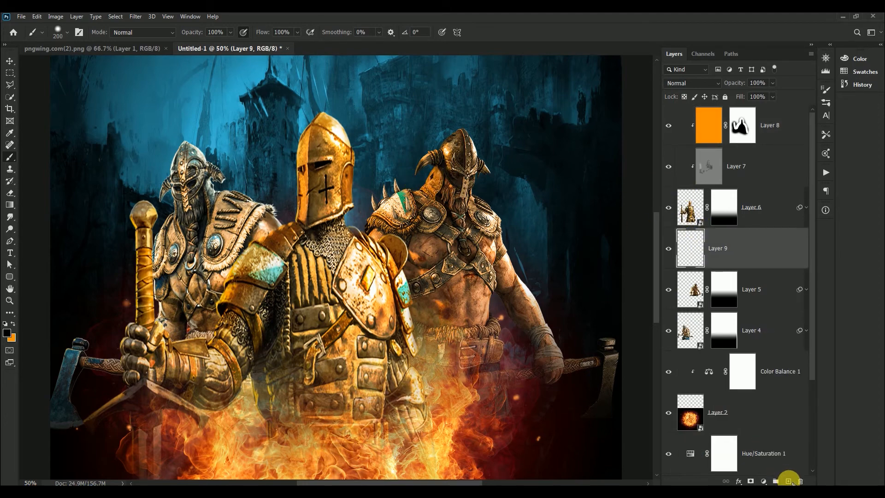
click(14, 324)
click(40, 18)
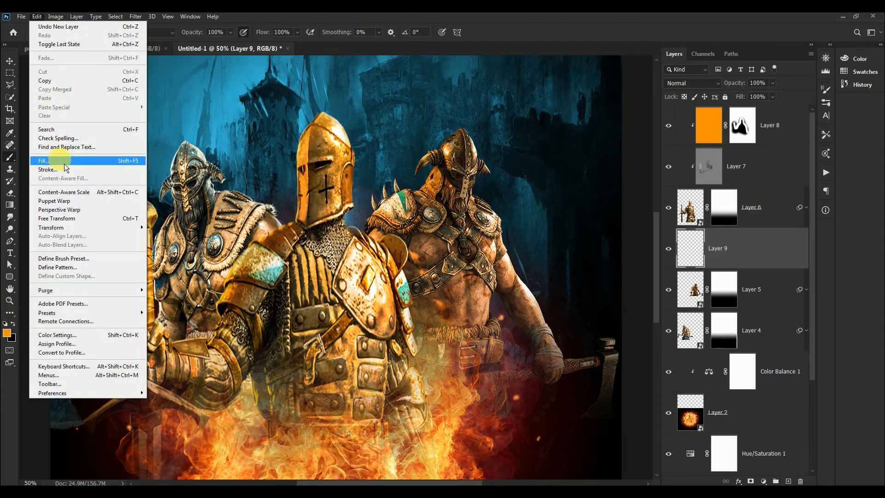
click(64, 164)
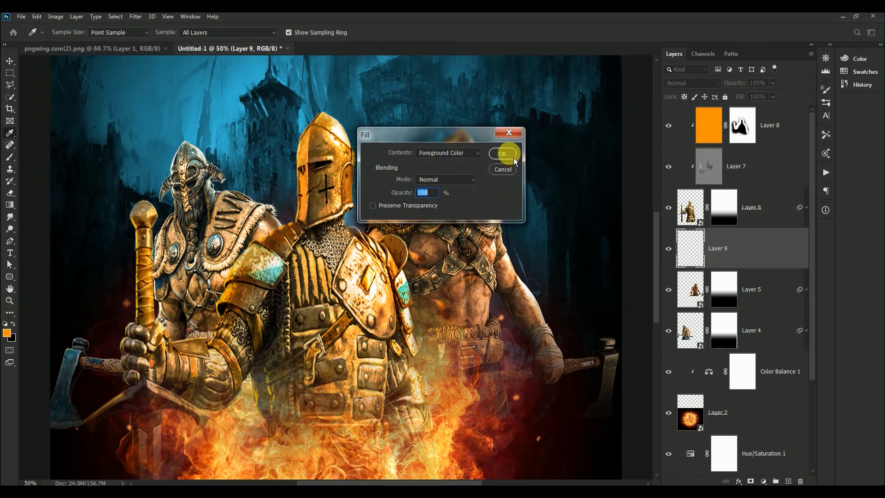
click(502, 154)
Clip the orange Layer 9 to the bare-chested warrior and set its blend mode to Soft Light.
click(728, 253)
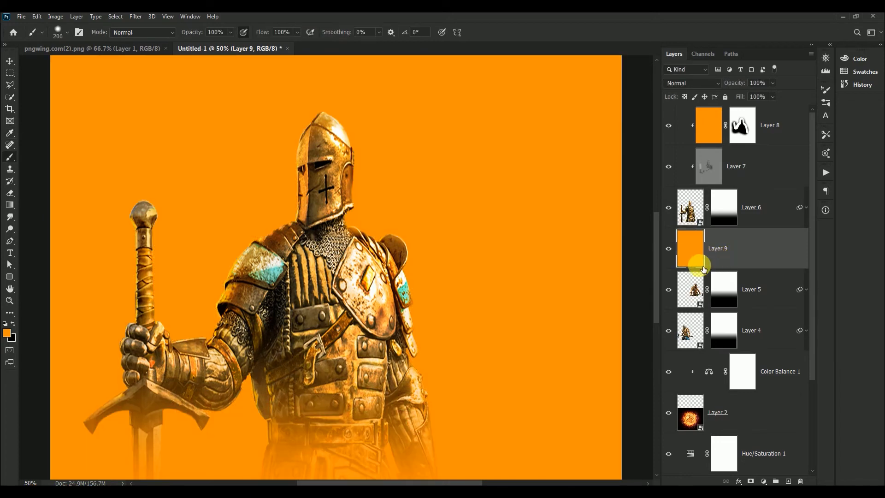
alt+click(690, 274)
click(703, 88)
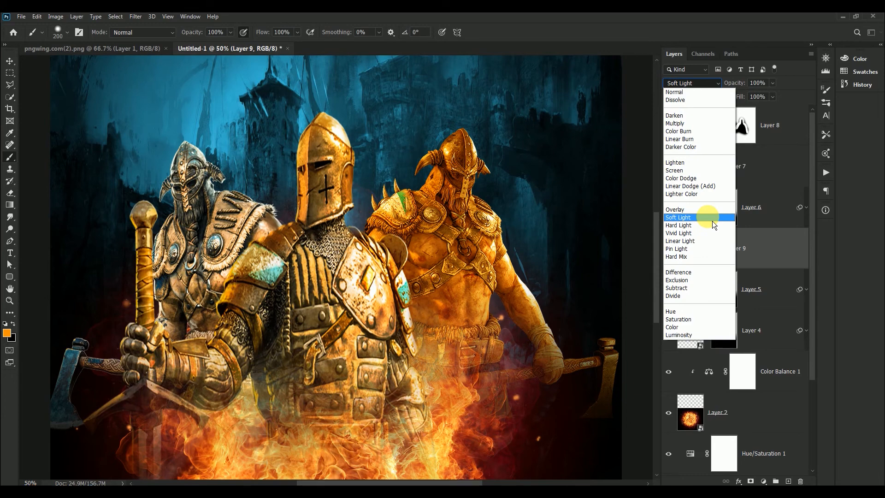
click(712, 220)
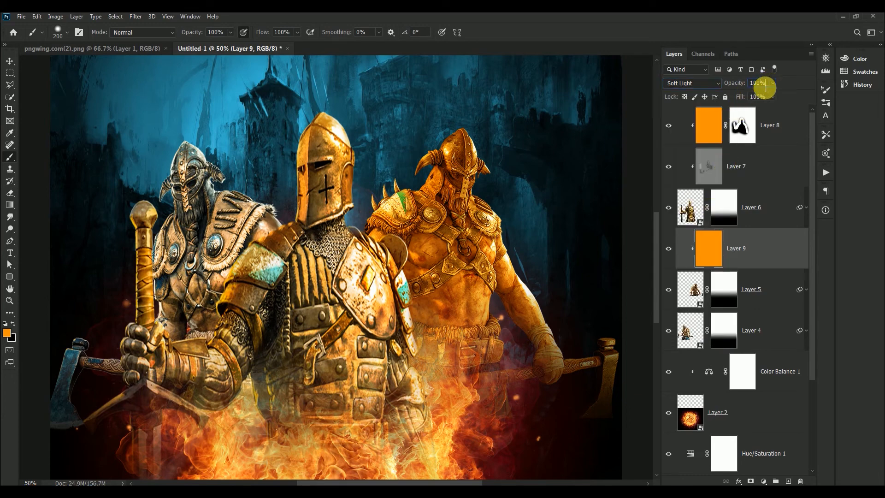
Set the opacity of the orange layer on the bare-chested warrior to 67%.
click(748, 85)
text(67)
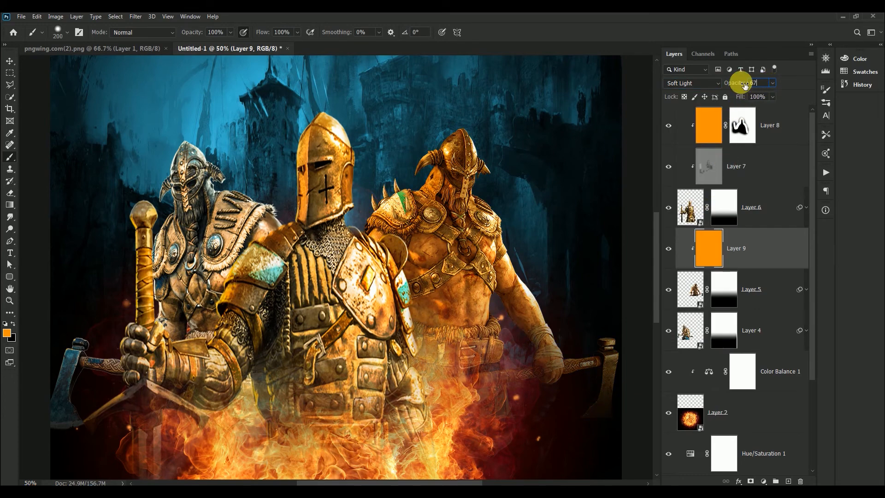
key(Return)
Add a layer mask to the orange Layer 9 and paint black over the bare-chested warrior's chest, torso and inner arm.
key(x)
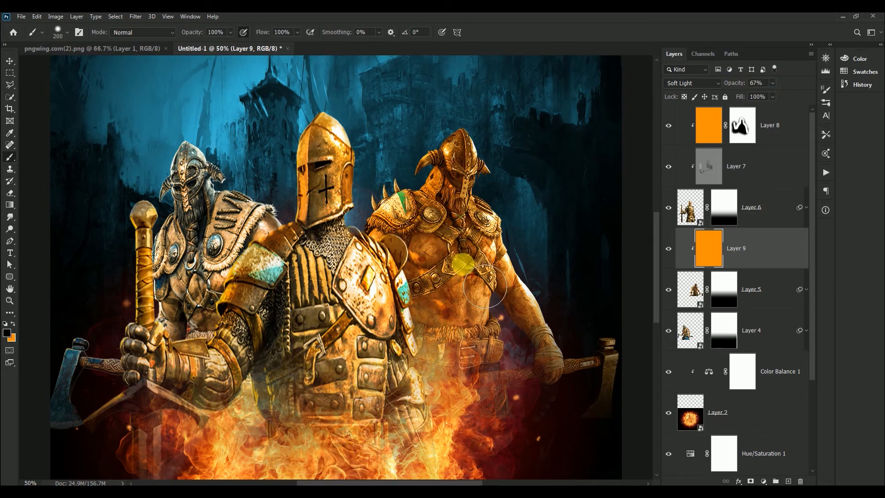
click(751, 481)
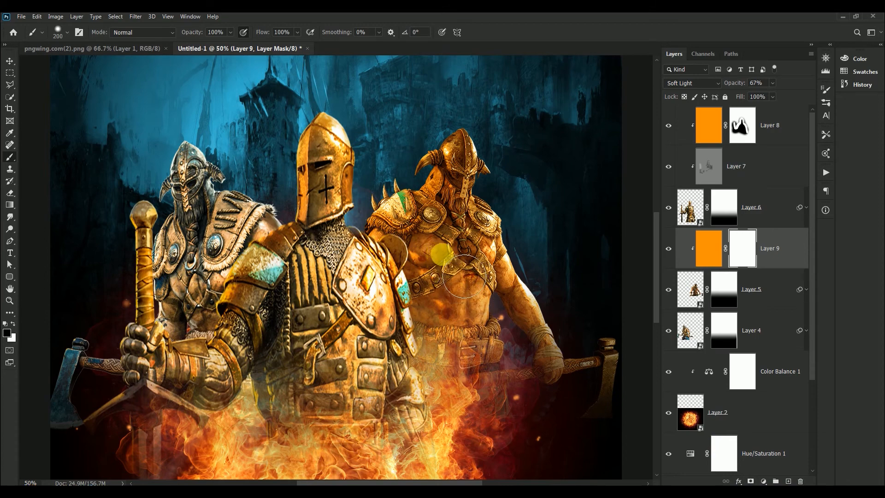
mouse_move(465, 275)
mouse_down()
mouse_move(467, 337)
mouse_move(474, 313)
mouse_move(421, 259)
mouse_move(457, 213)
mouse_move(485, 218)
mouse_move(487, 237)
mouse_move(448, 228)
mouse_move(406, 257)
mouse_move(393, 243)
mouse_move(499, 268)
mouse_move(557, 364)
mouse_move(516, 322)
mouse_up()
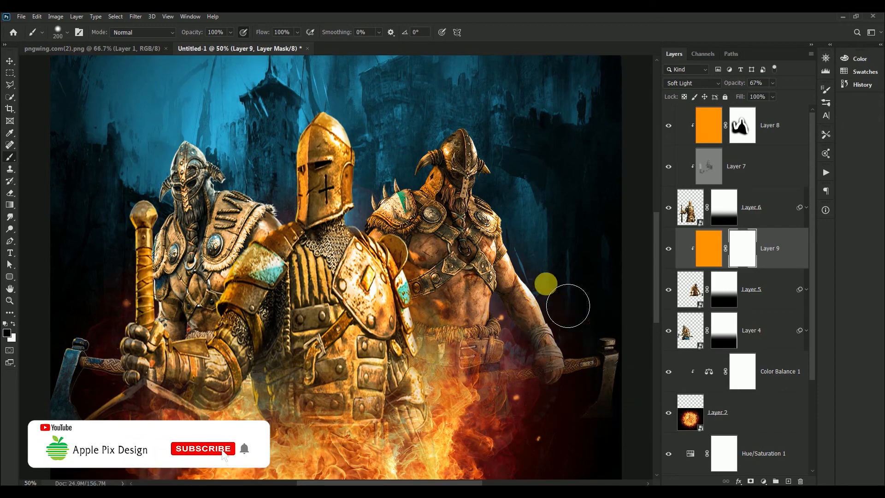
key(x)
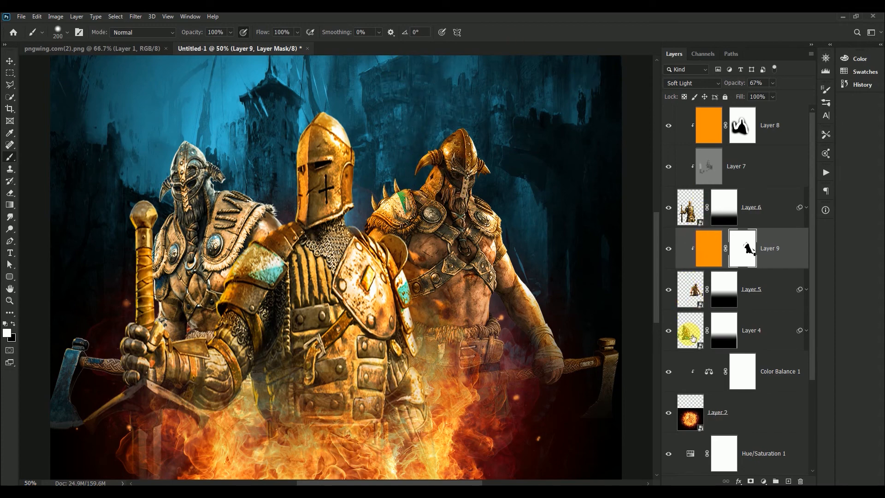
Add a new layer above the axe-bearing warrior's Layer 4 and fill it with the orange foreground color.
click(694, 339)
click(793, 481)
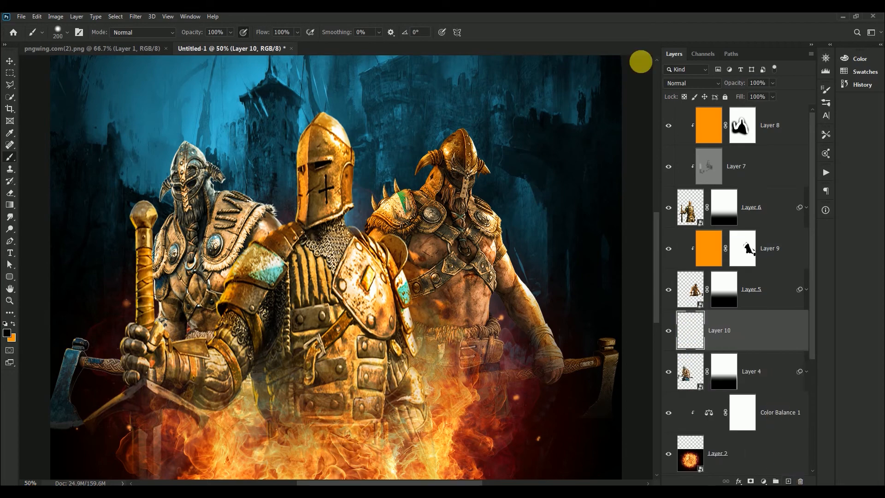
click(14, 324)
click(37, 17)
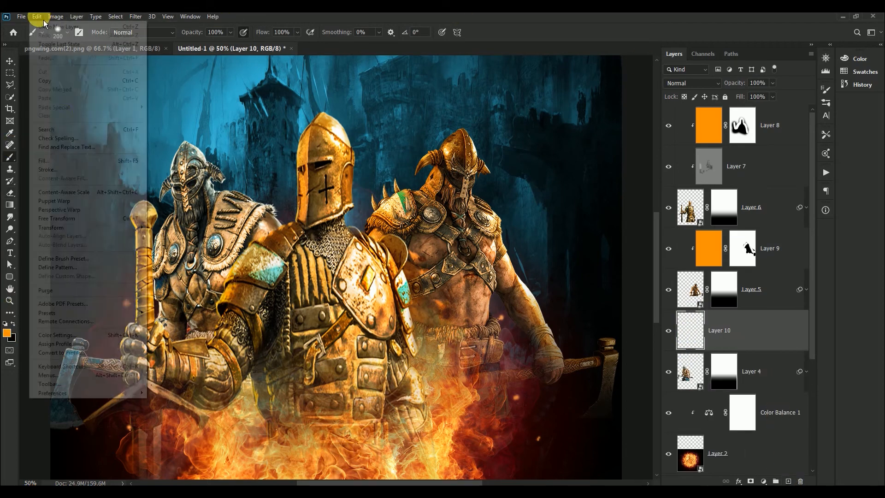
click(65, 161)
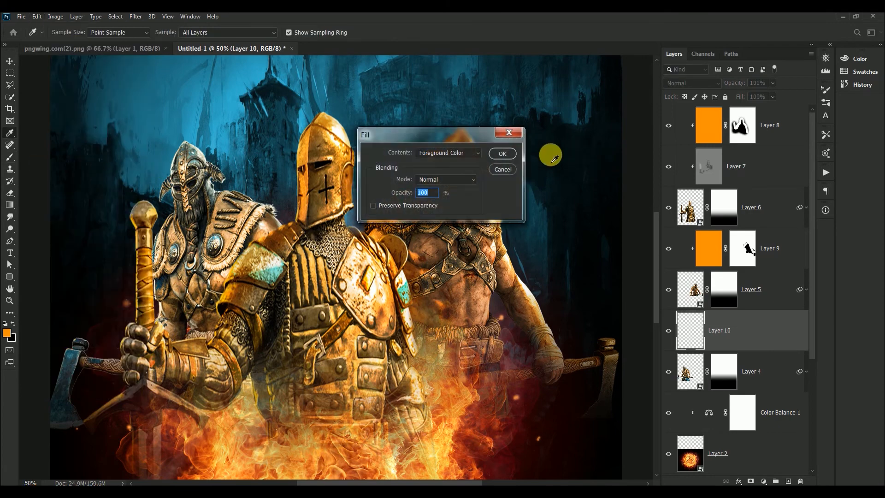
click(507, 164)
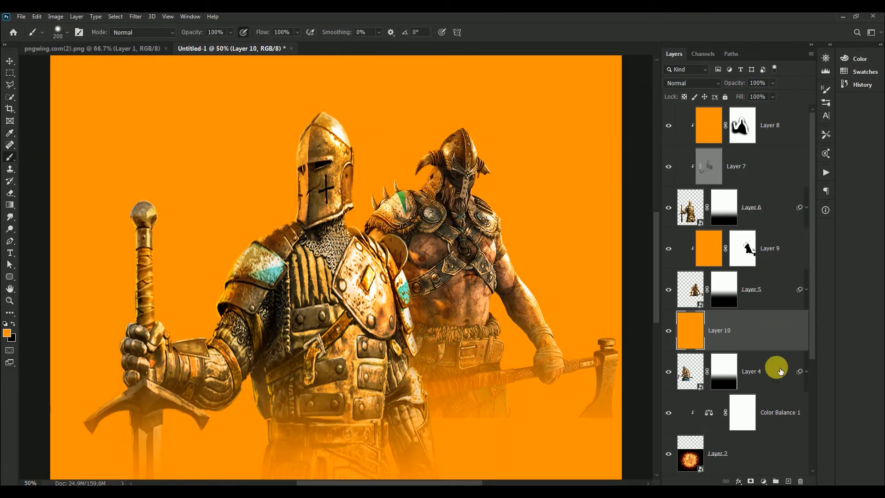
Set the orange Layer 10 to Soft Light and clip it to the warrior on Layer 4.
click(691, 83)
click(693, 220)
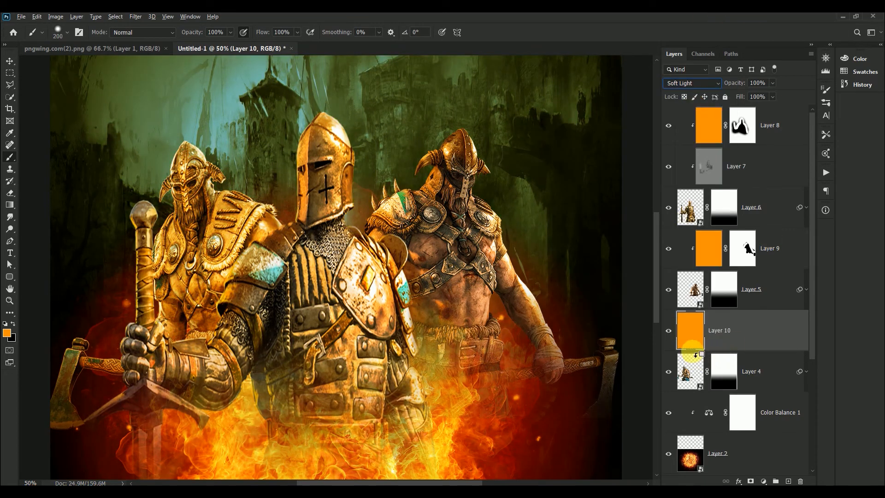
alt+click(696, 355)
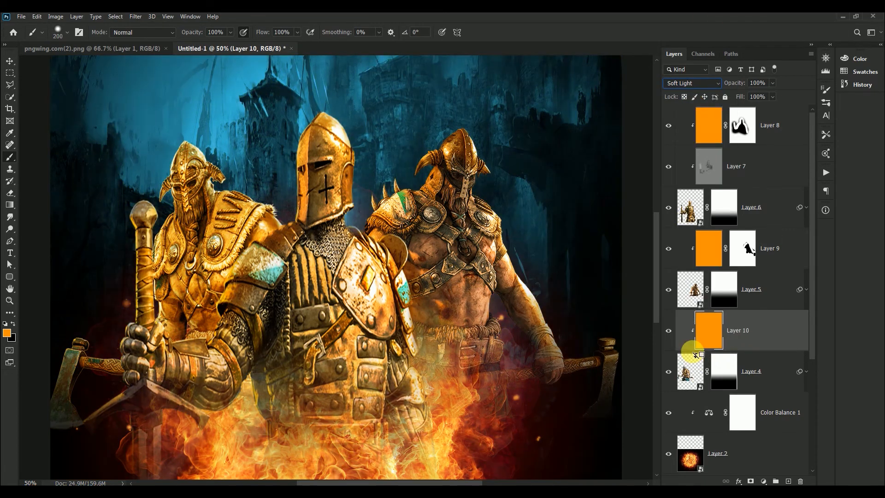
Set Layer 10 to 67% opacity and mask its orange off the warrior's helmet and torso, painting white back along the edges.
click(750, 481)
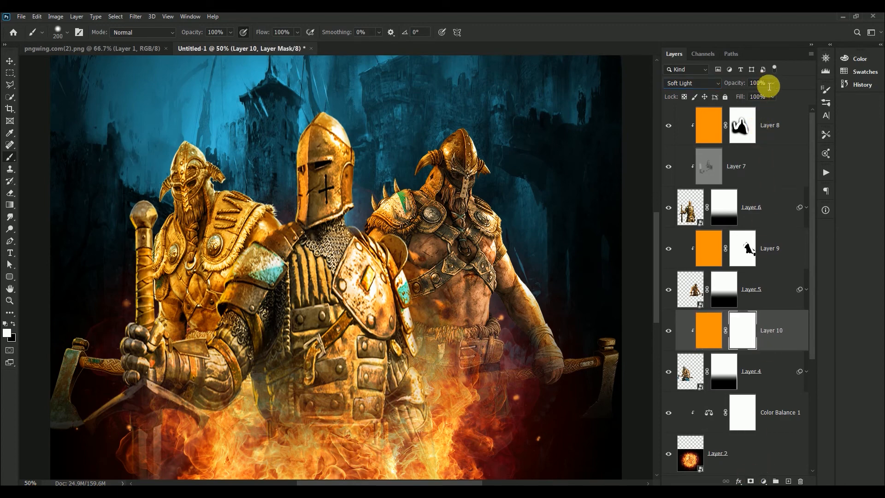
text(67)
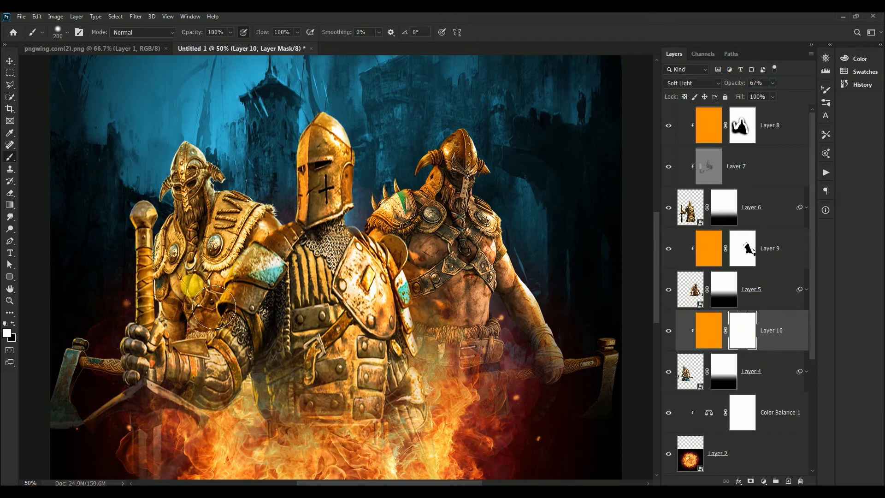
mouse_move(216, 296)
mouse_down()
mouse_move(149, 354)
mouse_move(273, 227)
mouse_move(225, 213)
mouse_move(190, 239)
mouse_move(185, 339)
mouse_move(166, 326)
mouse_move(244, 244)
mouse_move(284, 293)
mouse_move(279, 255)
mouse_move(227, 270)
mouse_move(232, 350)
mouse_move(269, 303)
mouse_move(276, 262)
mouse_move(305, 236)
mouse_up()
key(x)
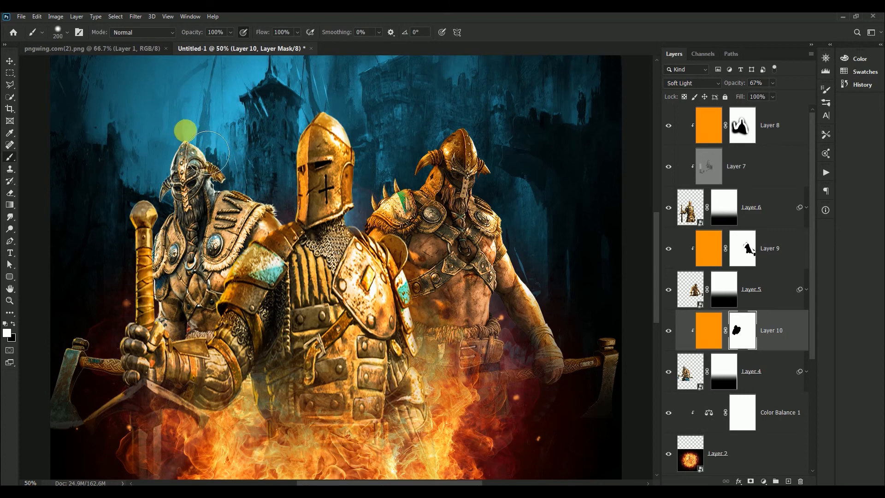
mouse_move(172, 188)
mouse_down()
mouse_move(162, 271)
mouse_move(167, 342)
mouse_move(151, 372)
mouse_move(90, 363)
mouse_move(112, 373)
mouse_move(139, 351)
mouse_move(160, 304)
mouse_move(174, 223)
mouse_move(370, 224)
mouse_up()
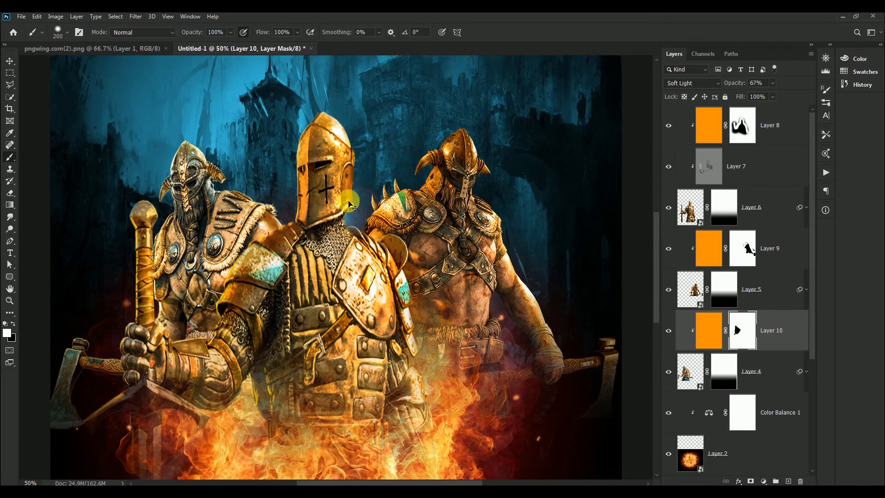
Refine Layer 9's mask around the bare-chested warrior's shoulders and upper body by painting with black and then white.
key(ctrl+minus)
key(ctrl+minus)
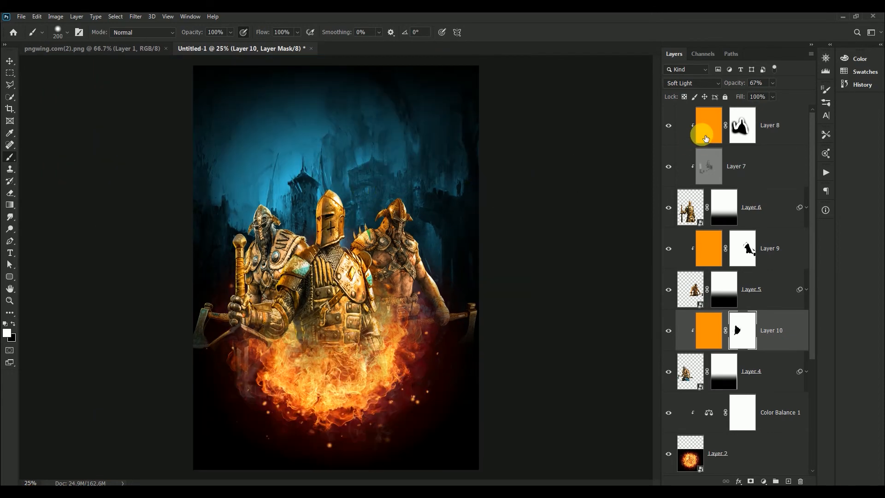
click(706, 138)
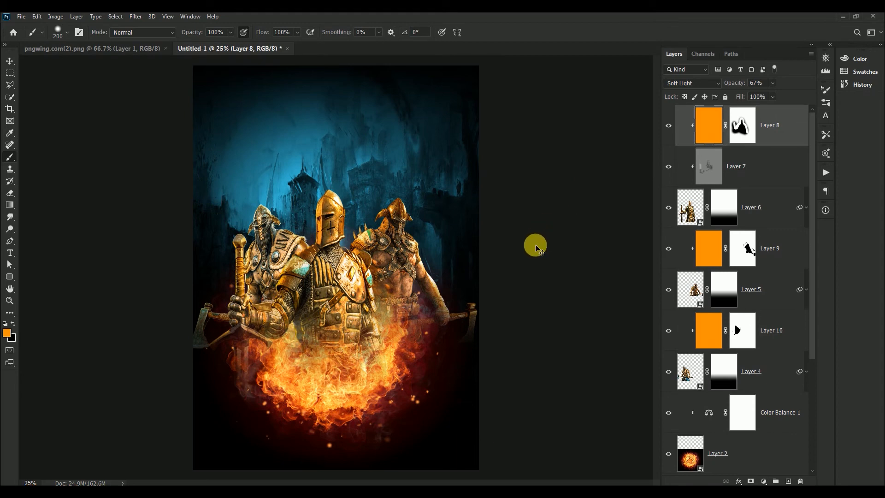
key(ctrl+plus)
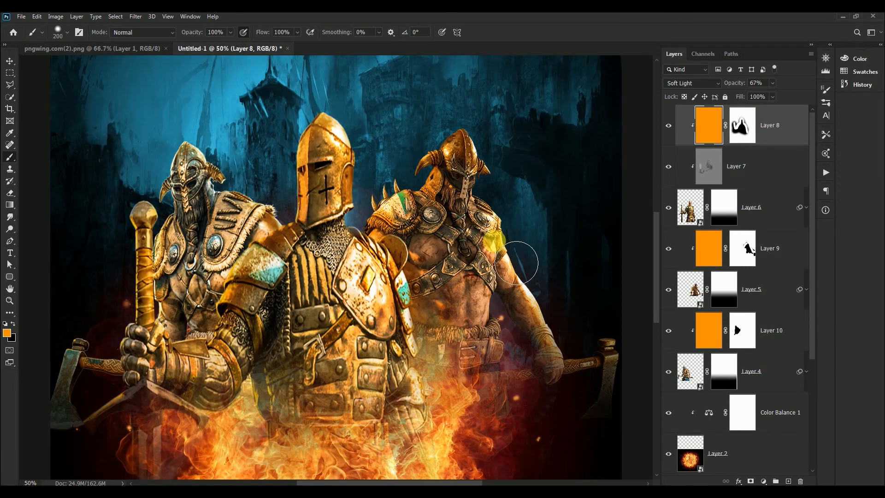
ctrl+click(455, 249)
click(766, 254)
key(d)
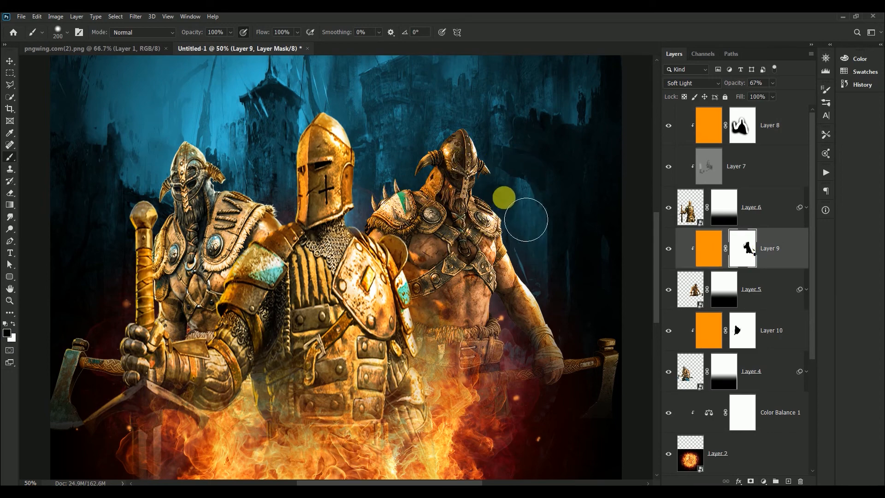
key(x)
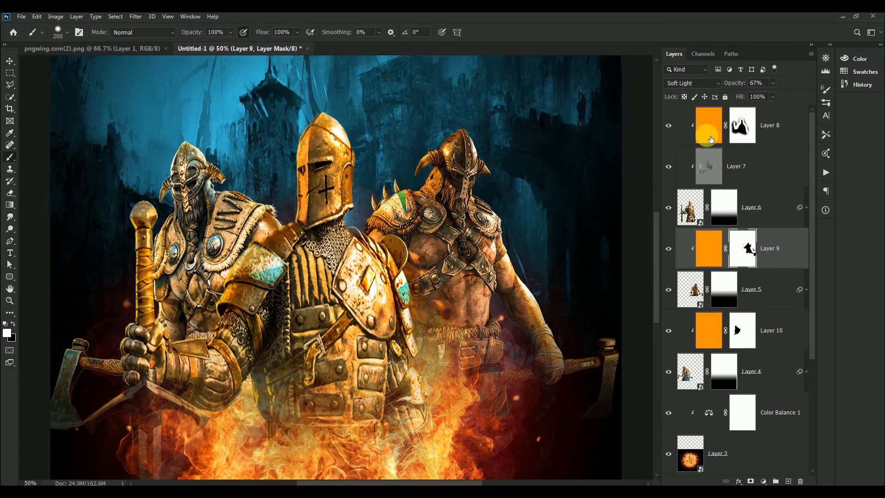
Stamp all visible layers into a new merged layer above Layer 8.
click(10, 62)
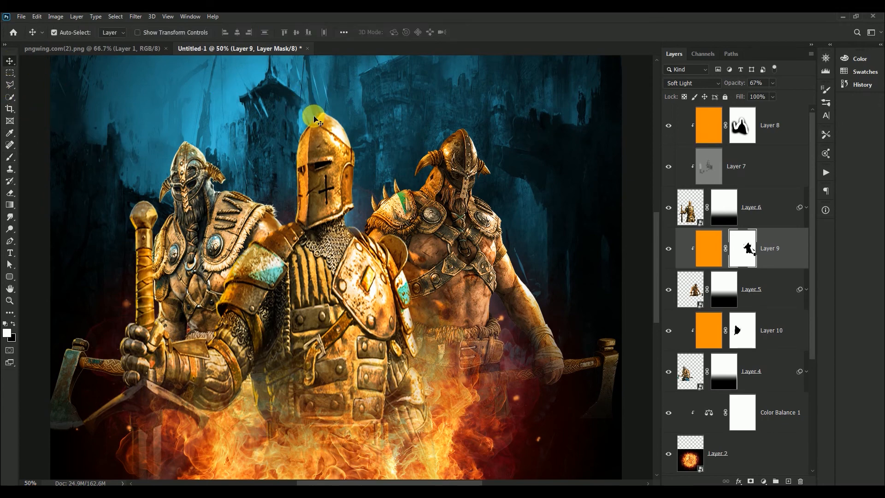
key(ctrl+0)
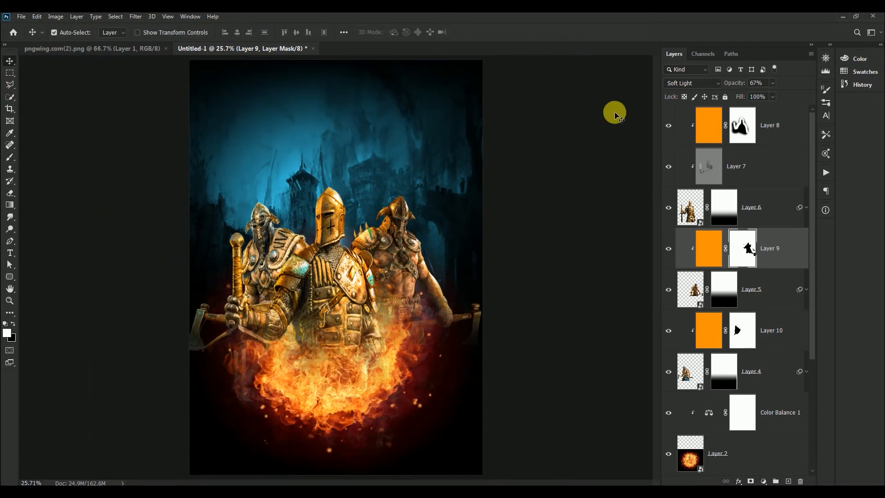
click(707, 127)
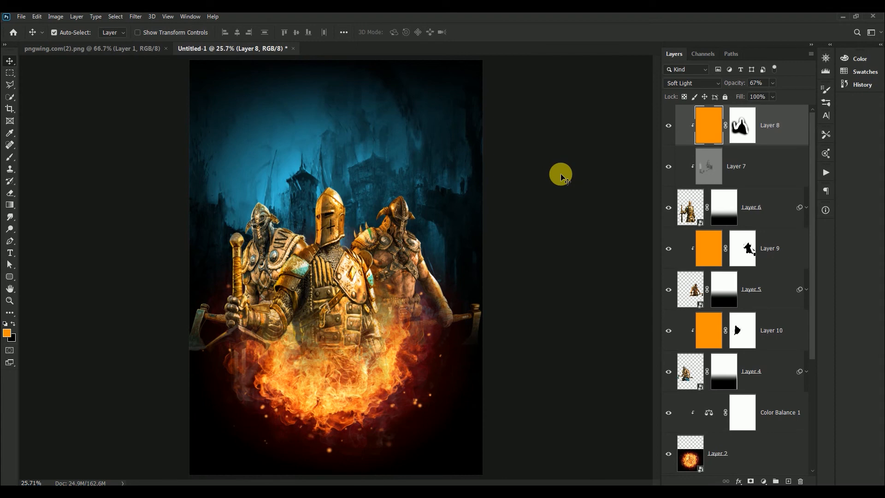
key(ctrl+shift+alt+e)
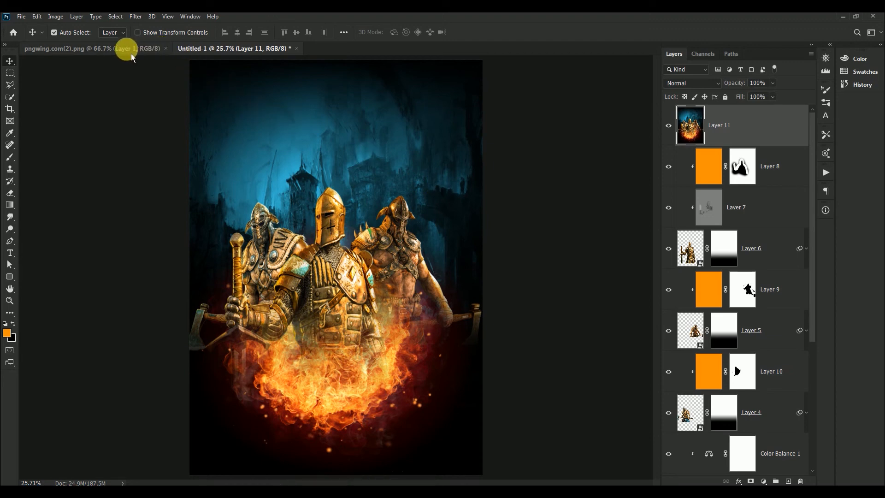
Apply the Color Efex Pro 4 Cross Processing filter to the merged layer using method Y02.
click(134, 17)
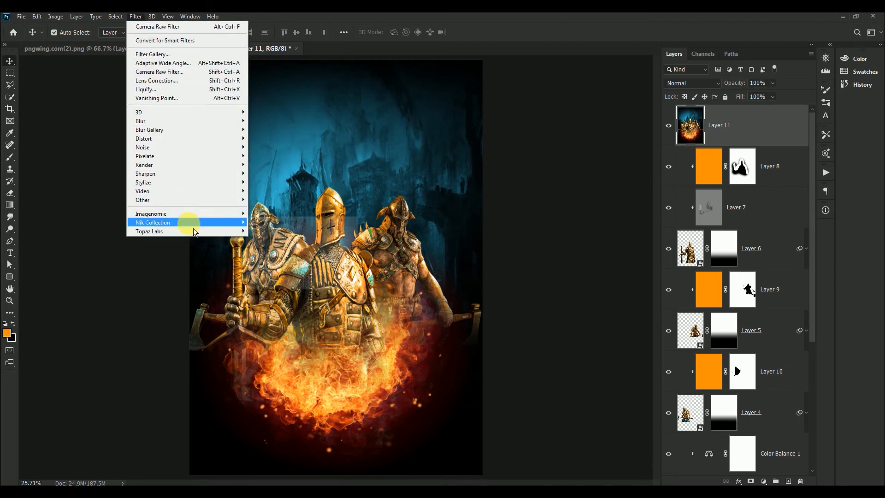
mouse_move(191, 223)
click(272, 231)
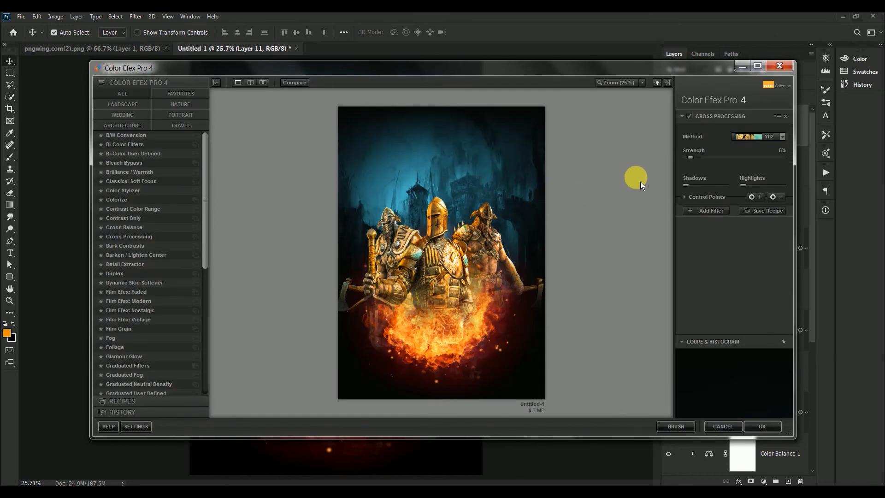
click(747, 142)
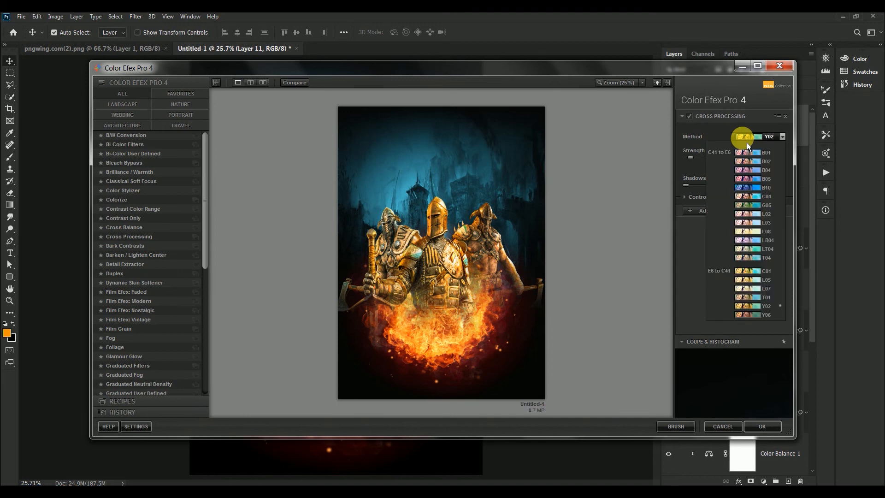
click(762, 298)
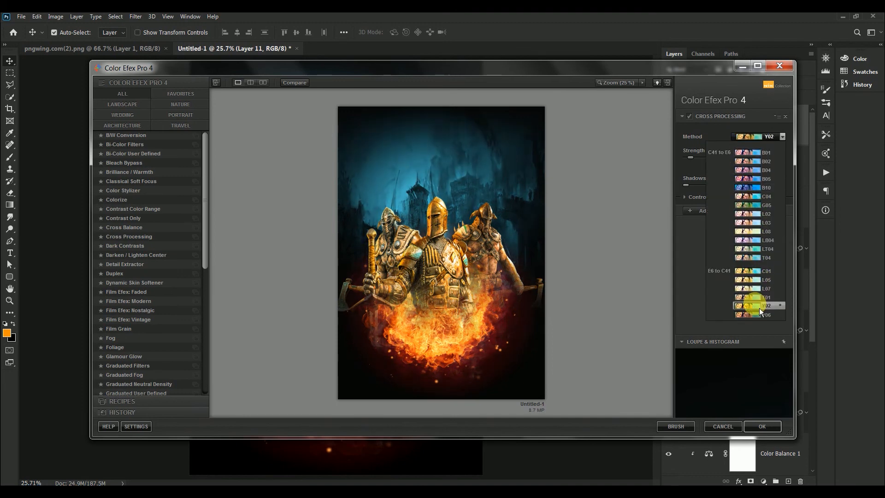
click(760, 308)
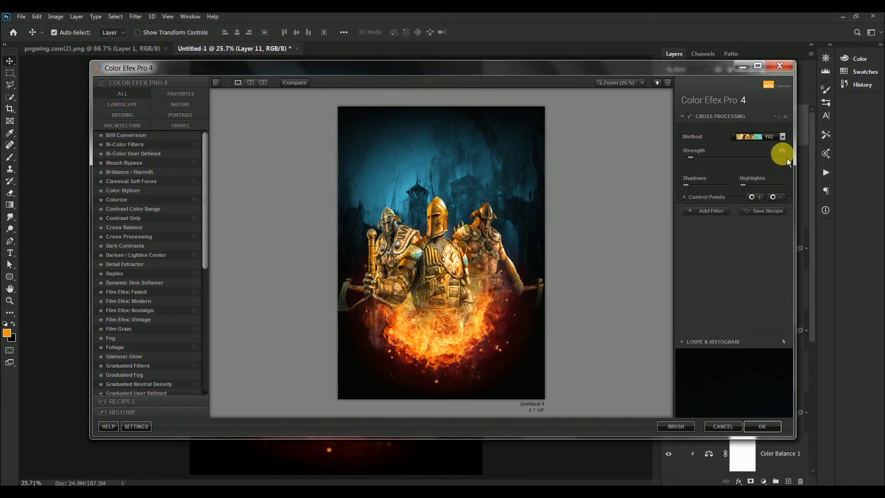
click(715, 212)
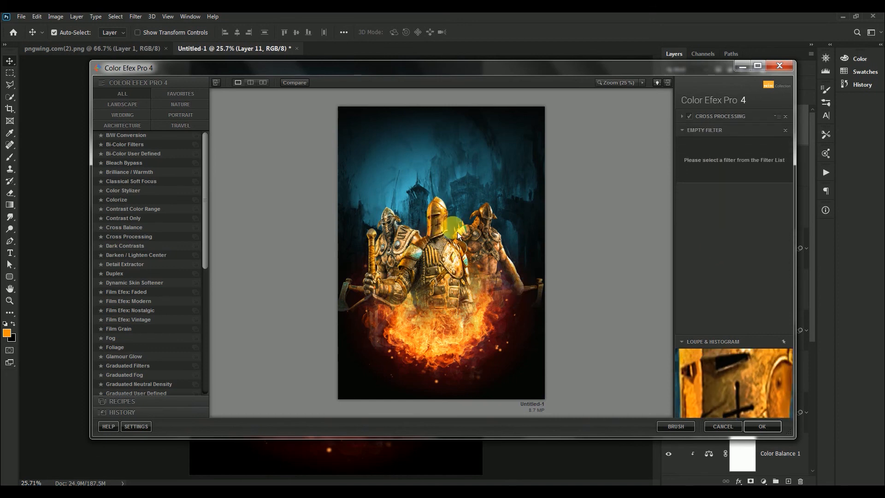
click(763, 427)
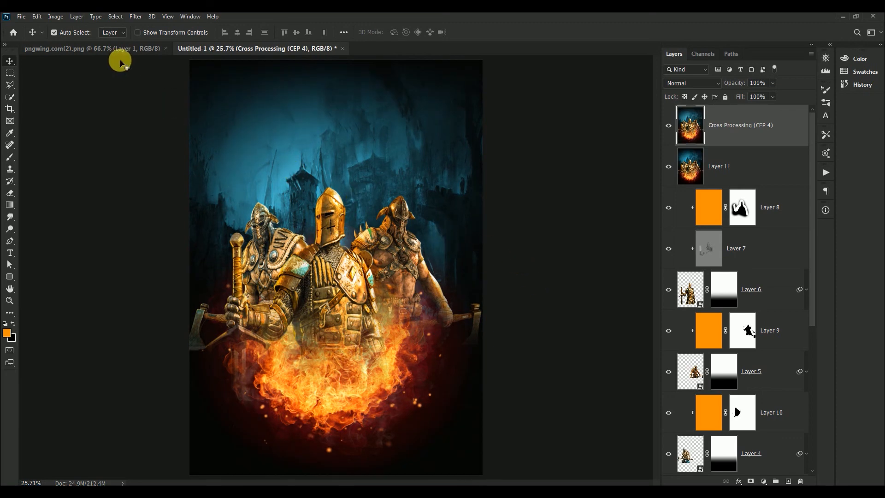
Copy the FOR HONOR logo from pngwing.com(2).png into the poster above the knight's helmet, and close the logo file.
click(108, 54)
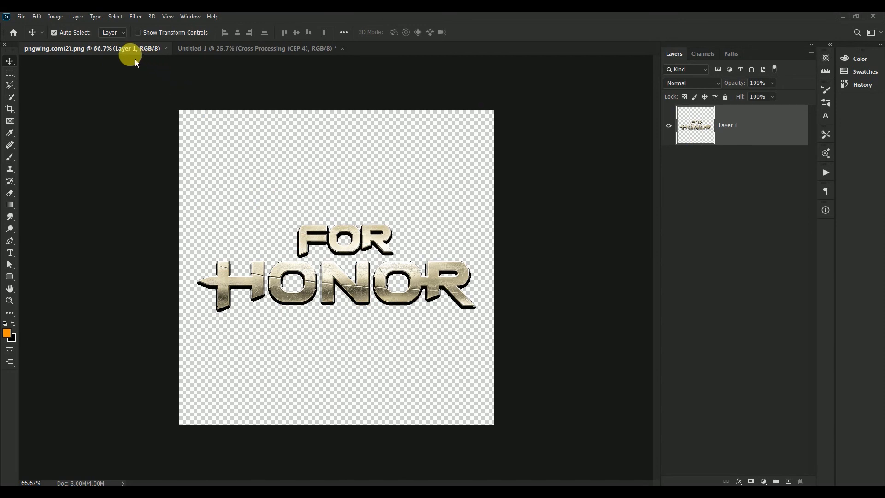
drag(129, 54, 276, 160)
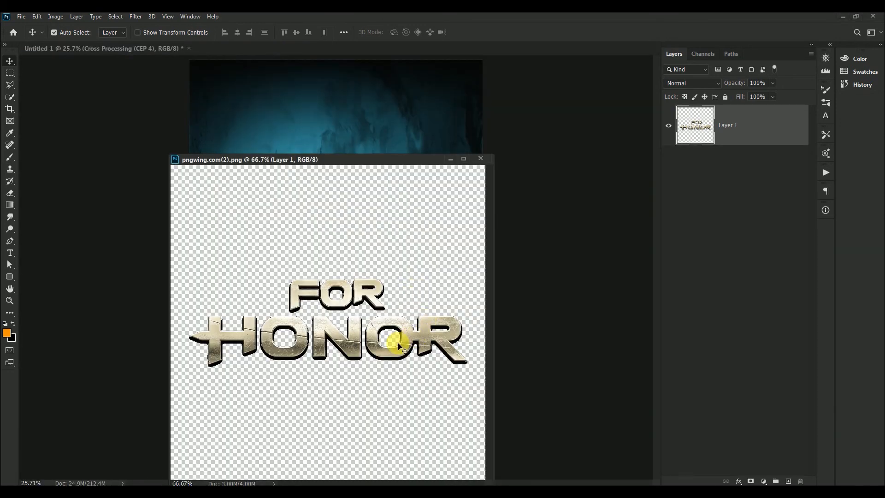
drag(396, 342, 368, 108)
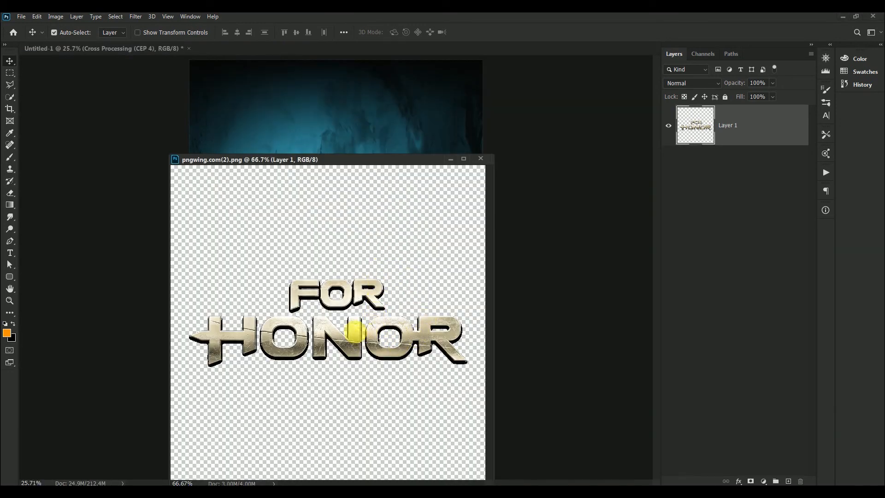
drag(354, 335, 325, 145)
click(482, 159)
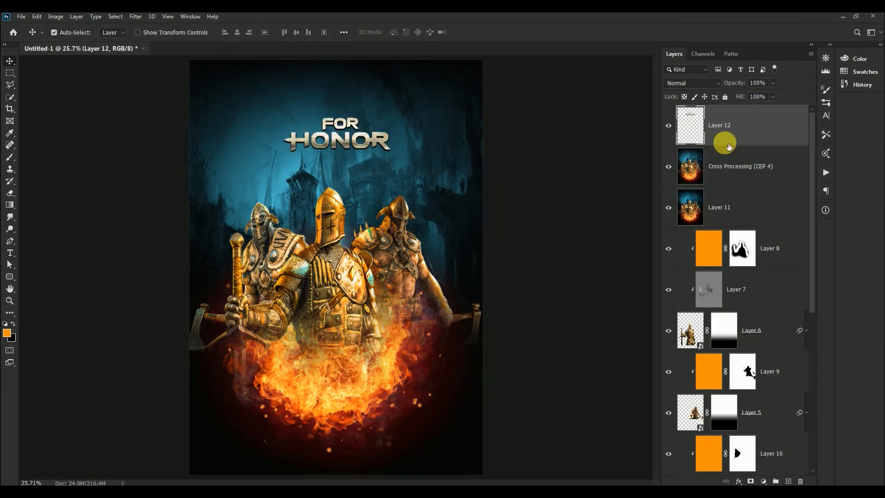
Convert the FOR HONOR logo layer, Layer 12, to a smart object.
click(750, 132)
right_click(751, 132)
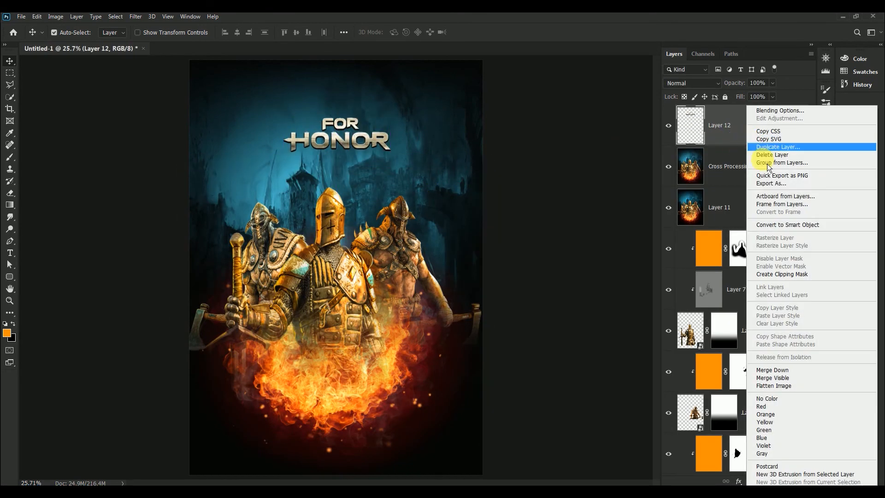
click(803, 228)
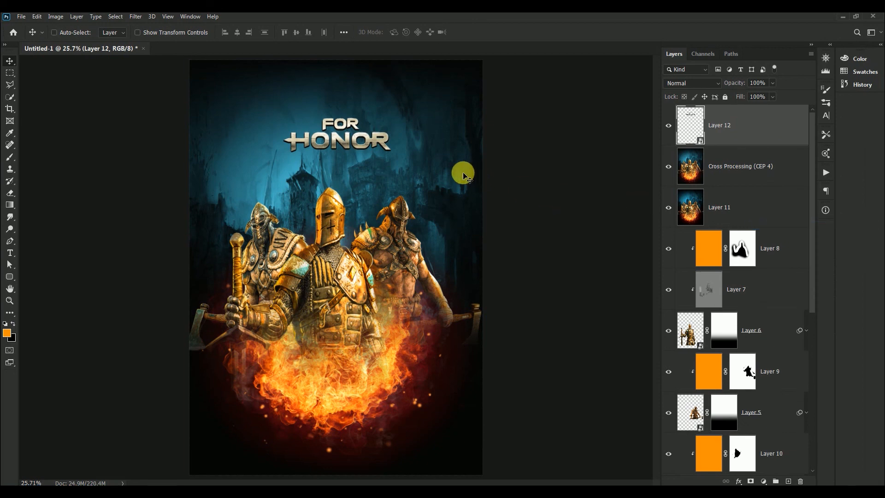
Scale the FOR HONOR logo to about 194% width and 189% height and place it over the fireball below the knight.
key(ctrl+t)
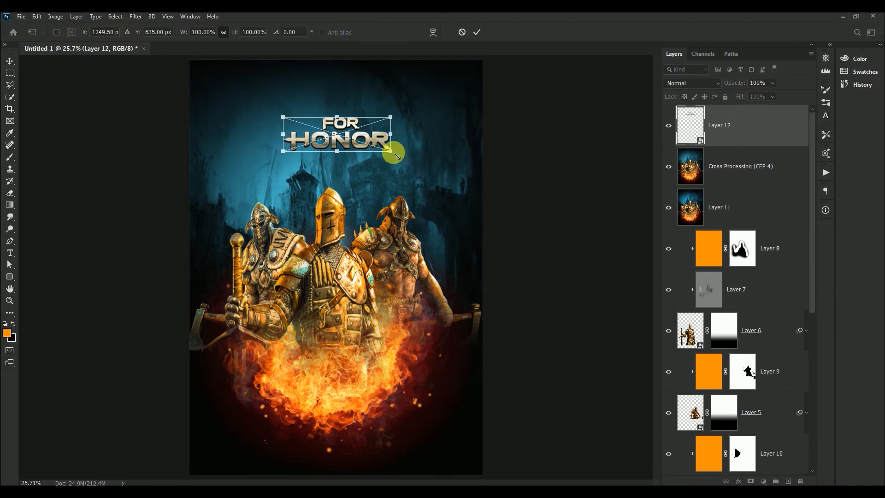
drag(399, 157, 447, 172)
drag(401, 139, 393, 392)
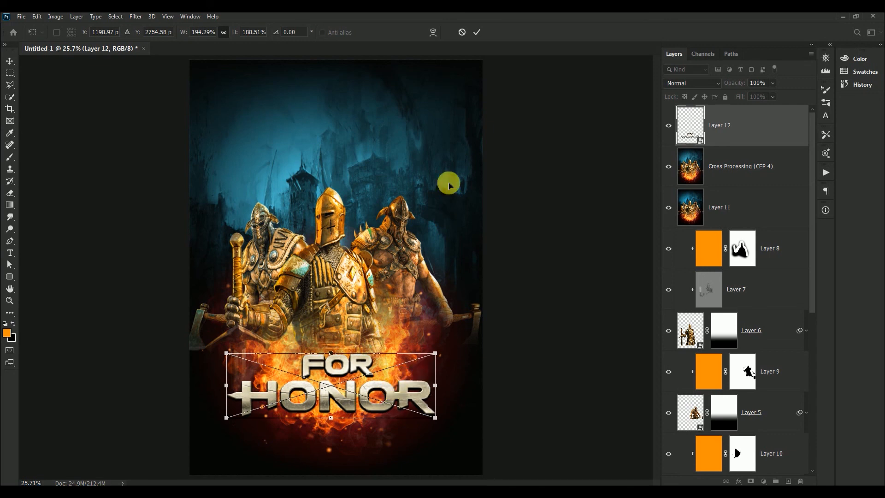
click(478, 33)
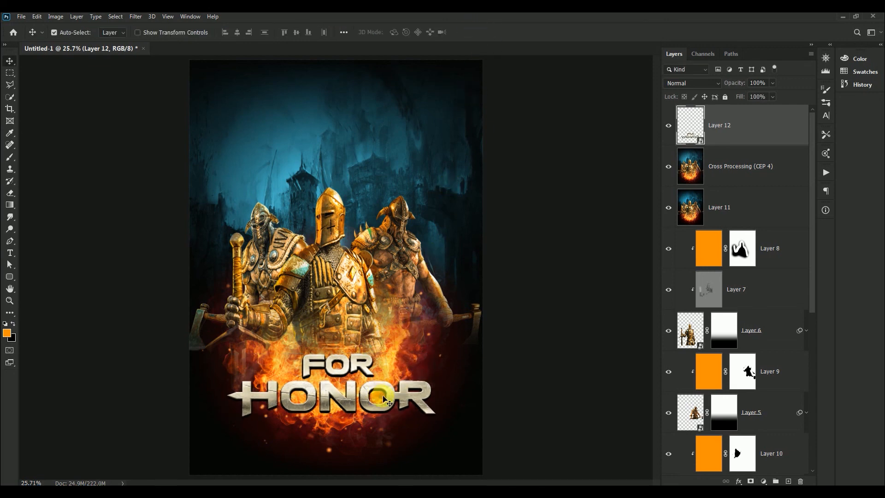
Undo the accidental shift of the Cross Processing layer and nudge the FOR HONOR logo slightly down and left over the fireball.
drag(382, 400, 383, 406)
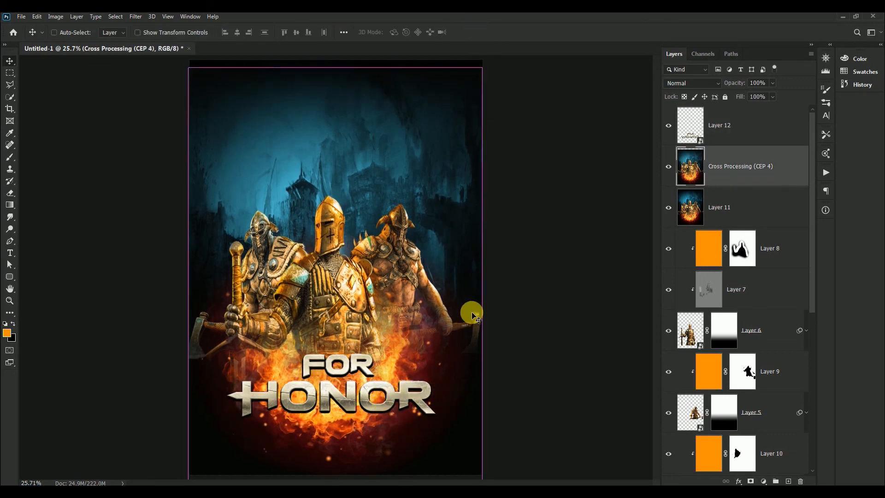
key(ctrl+z)
mouse_move(417, 399)
mouse_down()
mouse_move(408, 398)
mouse_move(413, 404)
mouse_up()
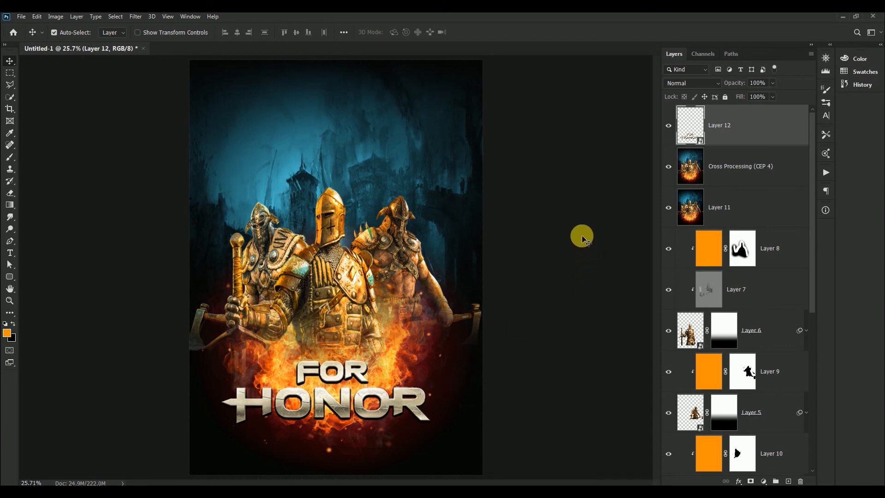